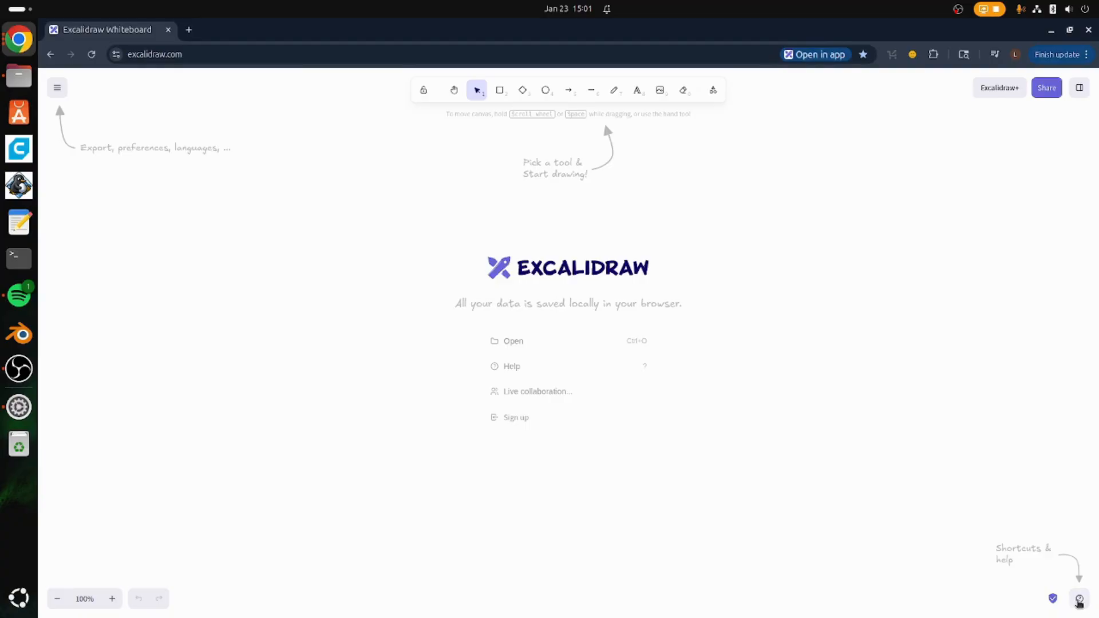
- Examine the keyboard shortcuts for tools, view and editor in the Help dialog, then close it
left_click(1079, 600)
scroll(695, 351, "down", 1)
scroll(697, 353, "up", 1)
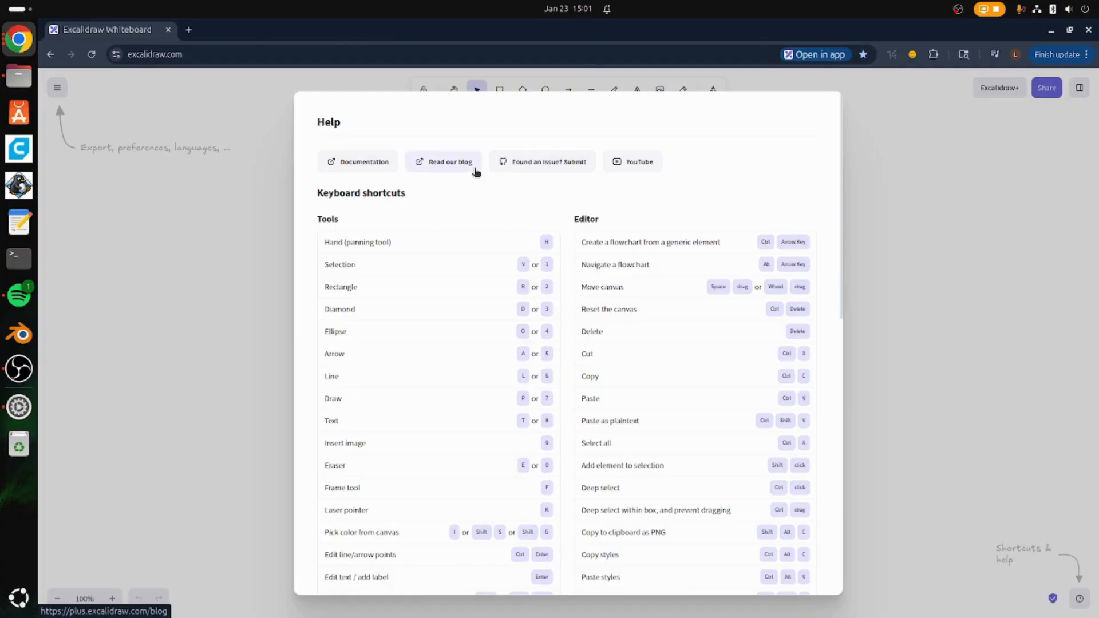
scroll(421, 256, "down", 3)
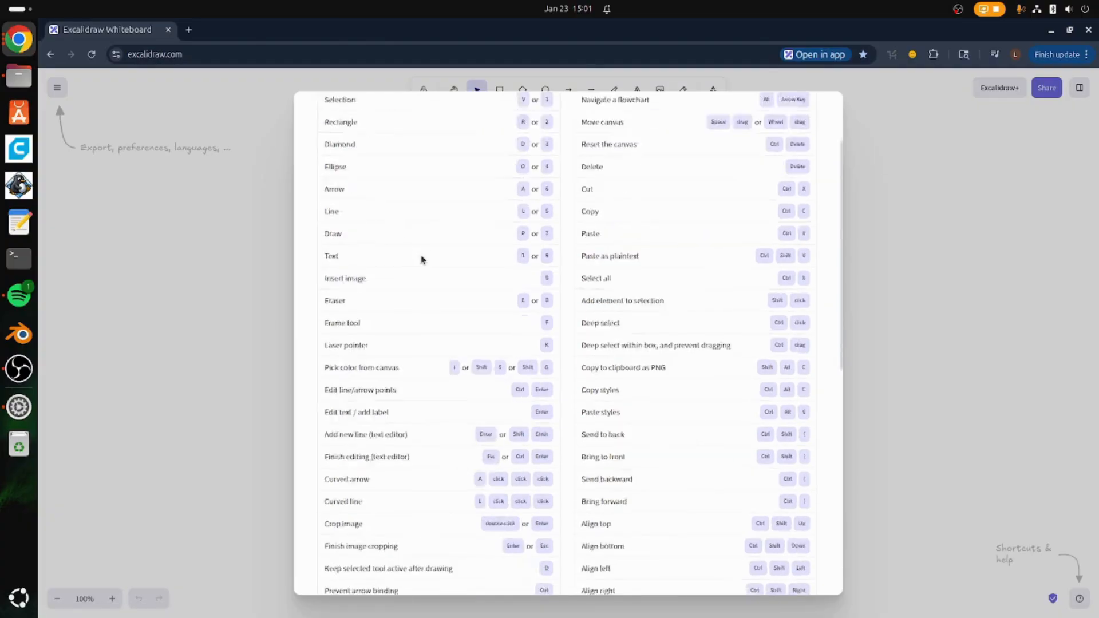
scroll(420, 255, "down", 8)
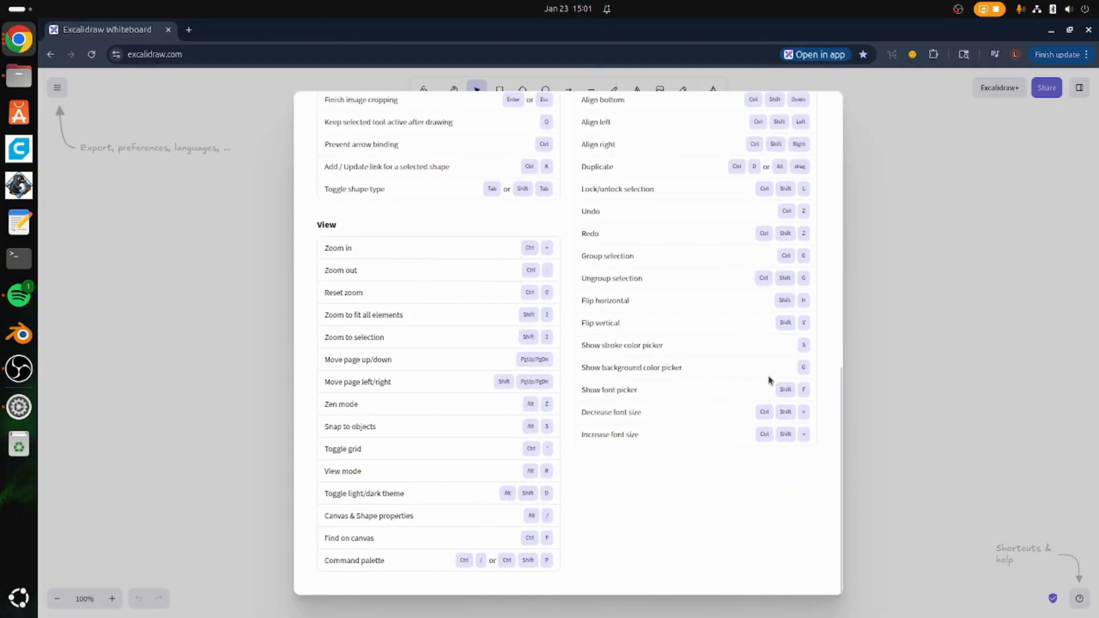
scroll(585, 399, "up", 10)
scroll(569, 400, "down", 10)
scroll(608, 398, "up", 10)
scroll(655, 375, "down", 10)
left_click(964, 243)
- Look through the search, library and comments sections of the sidebar and close it
left_click(1079, 88)
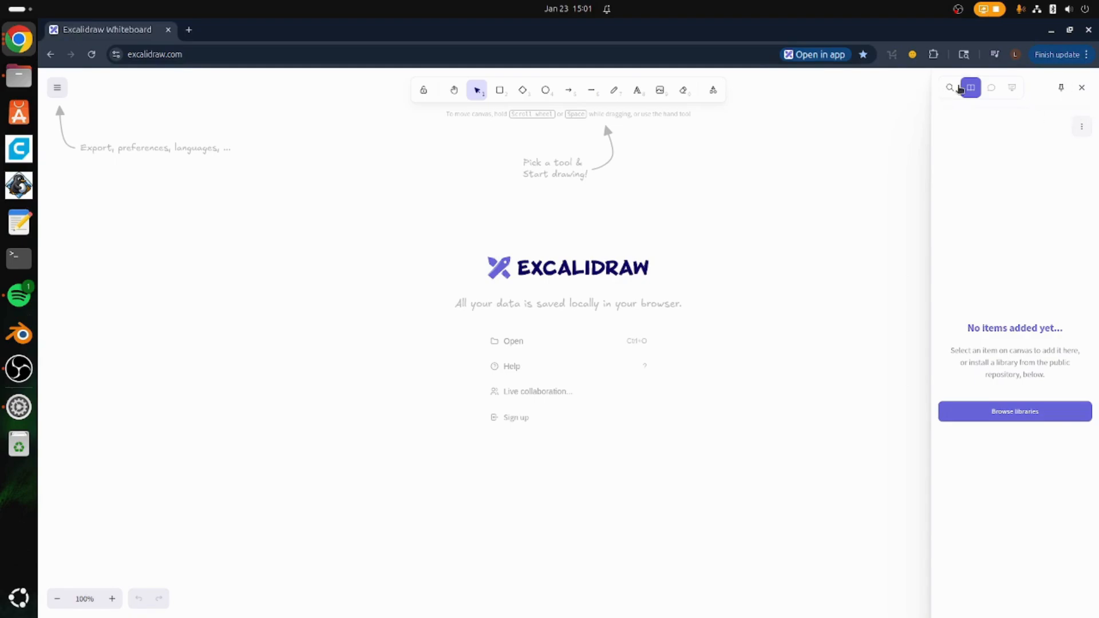
left_click(951, 88)
left_click(971, 87)
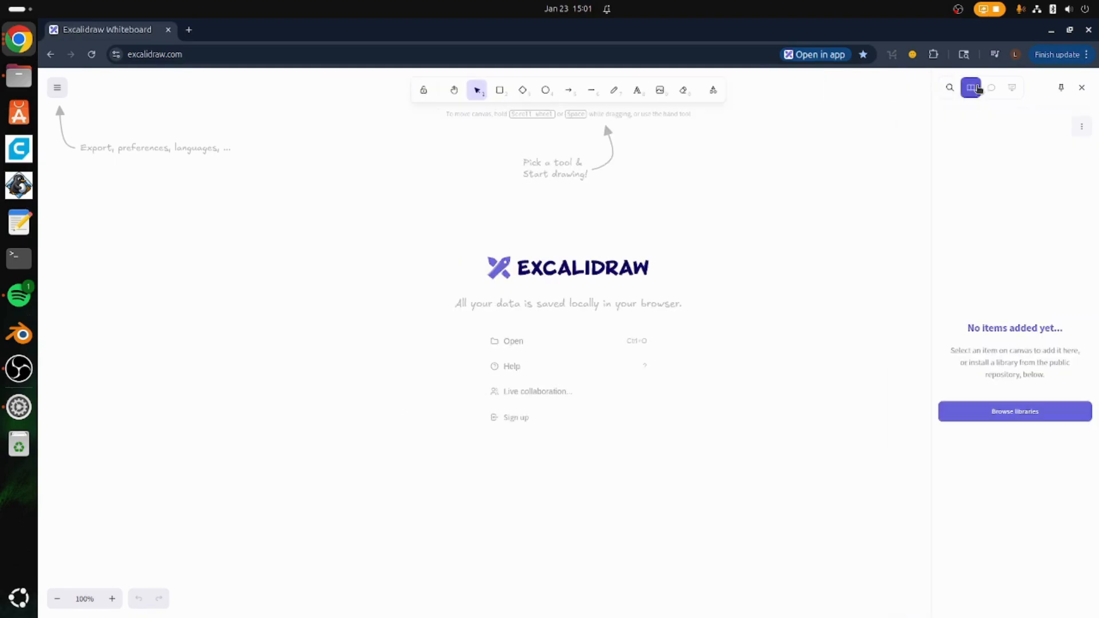
left_click(991, 87)
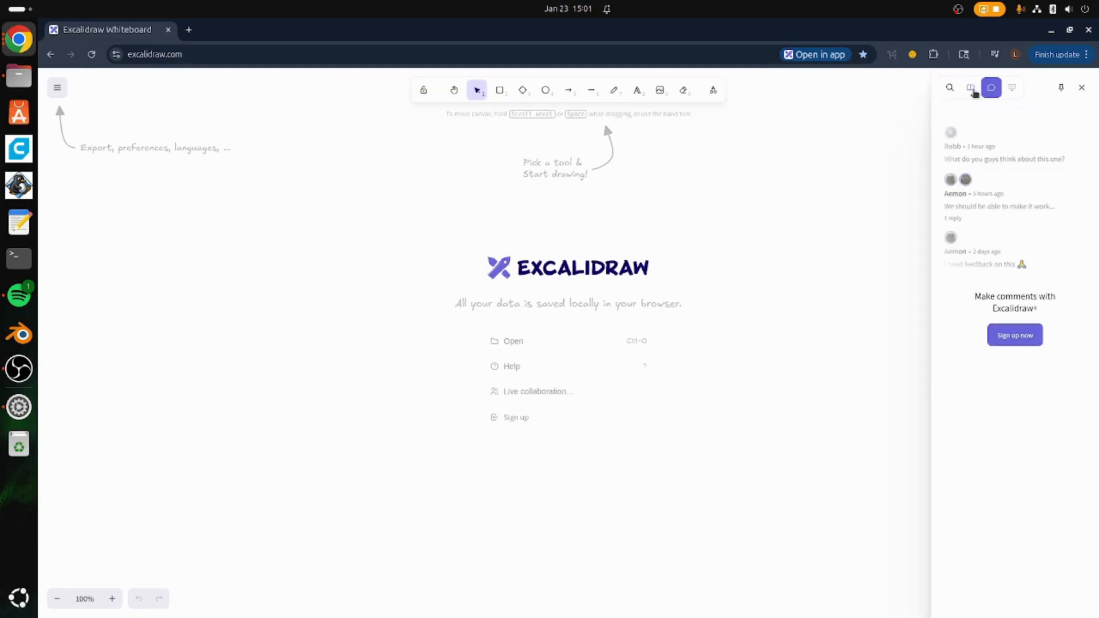
left_click(971, 89)
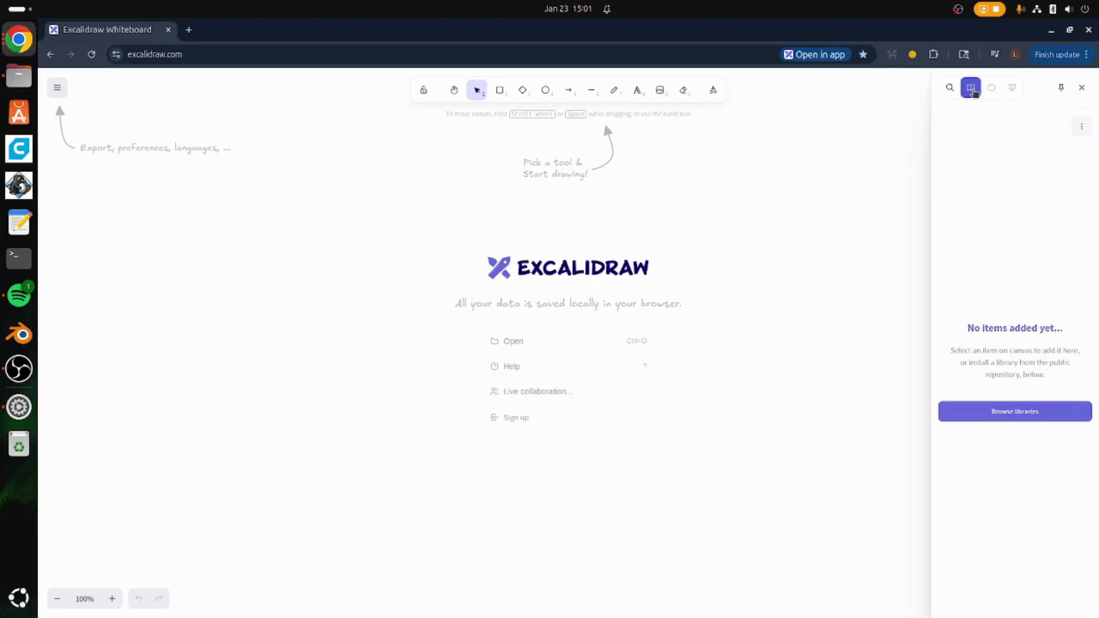
left_click(1081, 87)
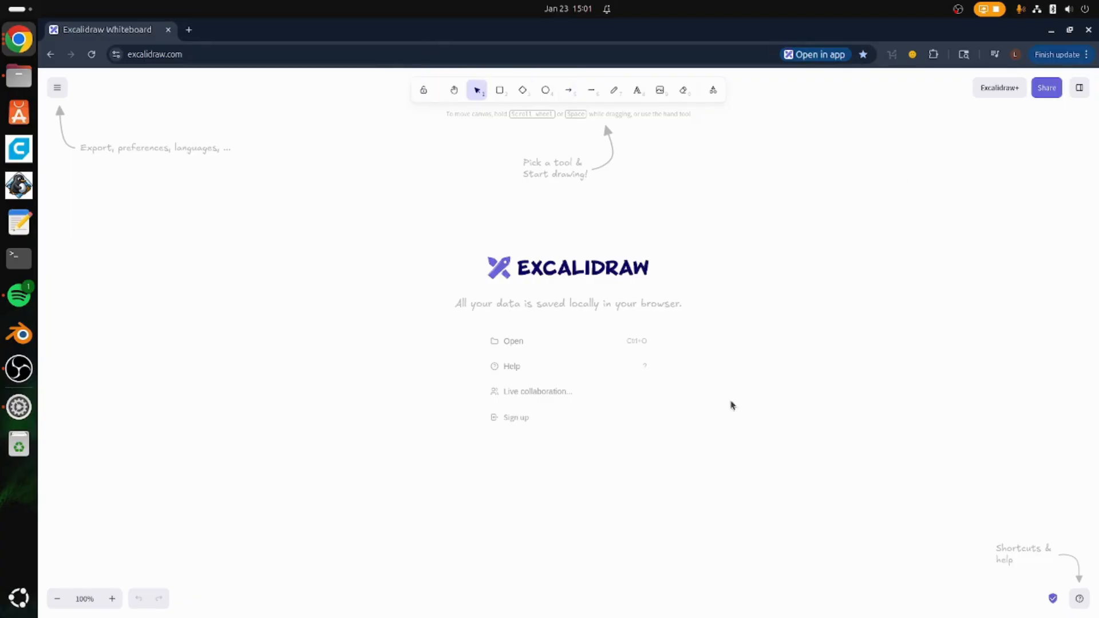
left_click_drag(653, 159, 473, 179)
double_click(567, 175)
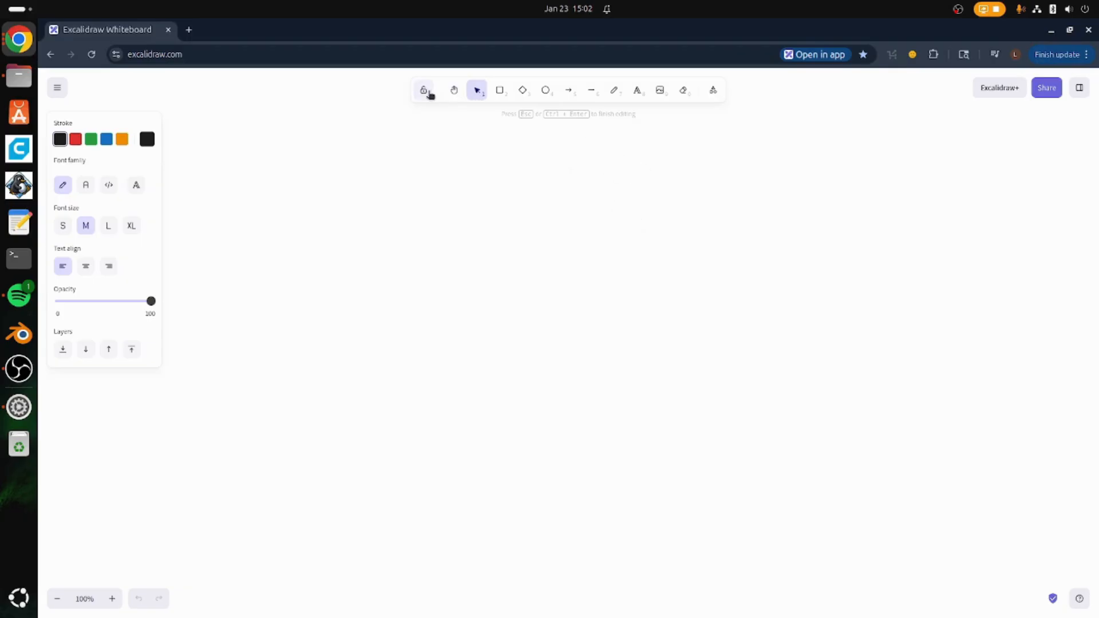
left_click(478, 91)
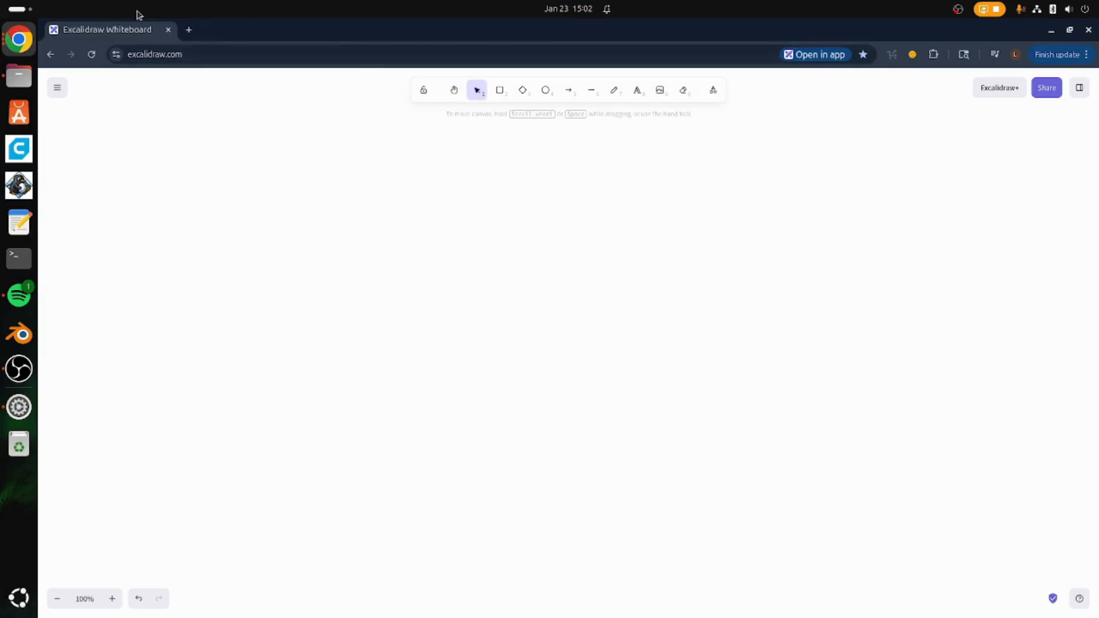
left_click(92, 55)
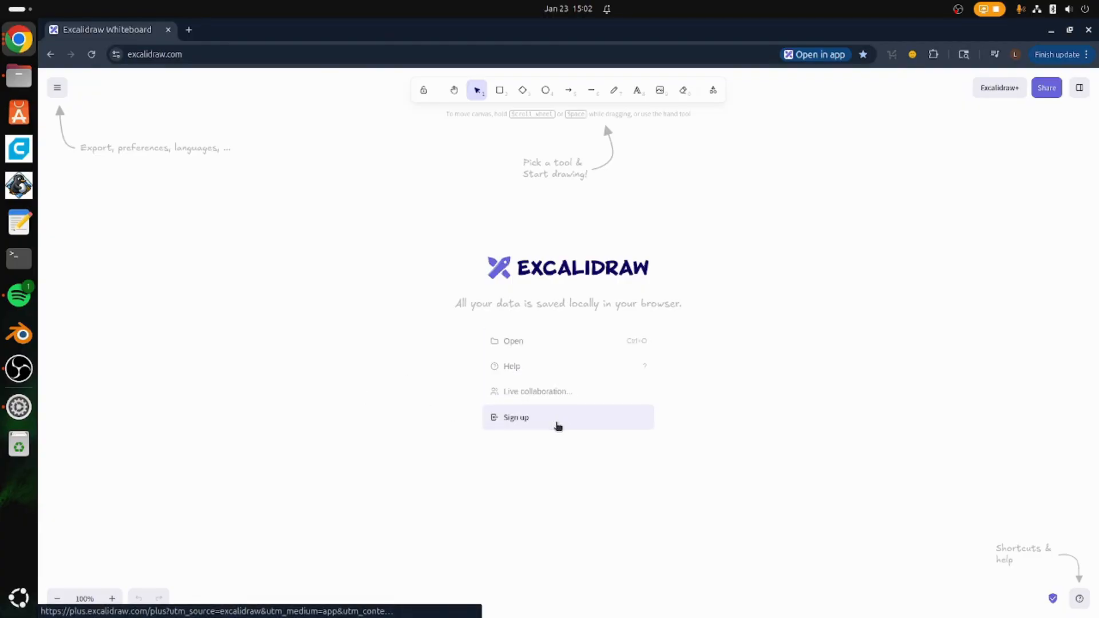
- Switch the whiteboard to the dark theme
left_click(51, 84)
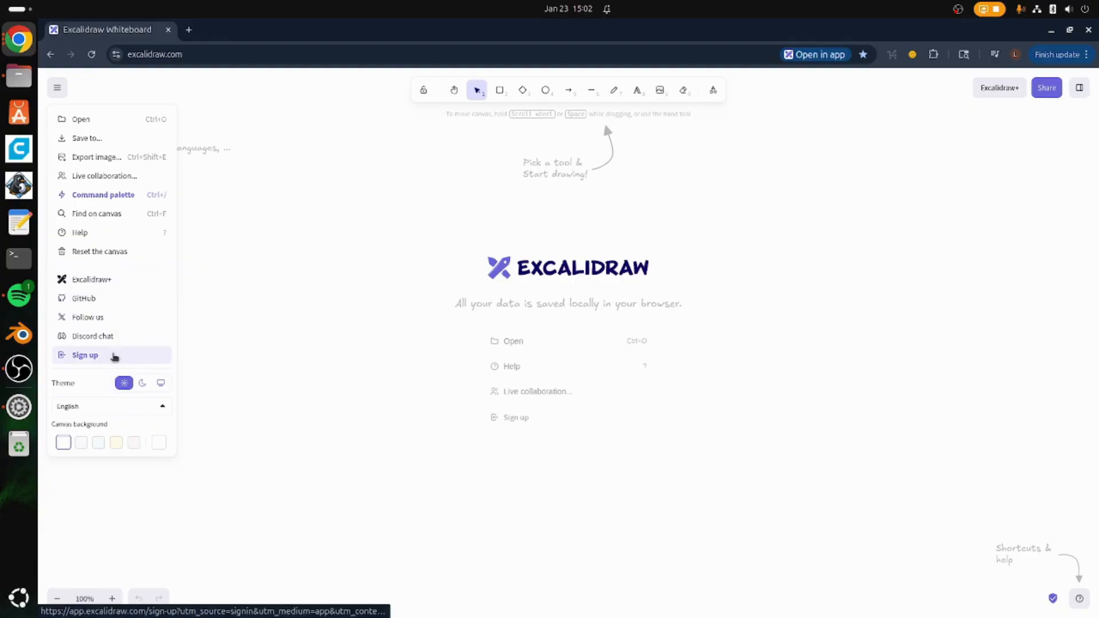
left_click(141, 383)
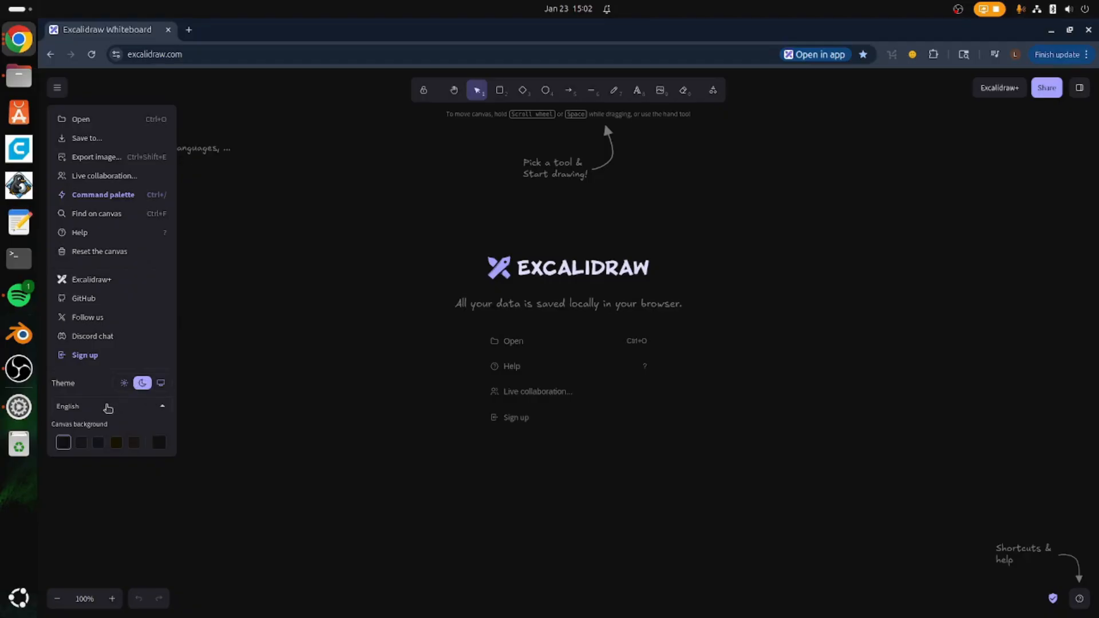
- Try several preset canvas backgrounds and a light grey sampled from the screen, and return to the first preset, ffffff
left_click(116, 443)
left_click(98, 442)
left_click(81, 442)
left_click(162, 443)
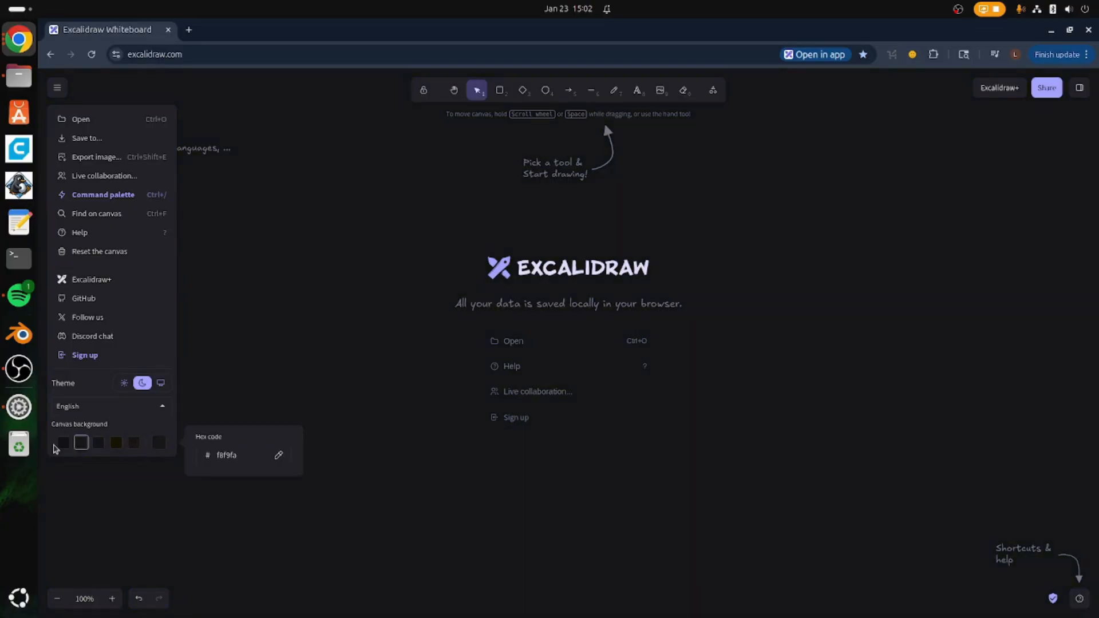
left_click(279, 455)
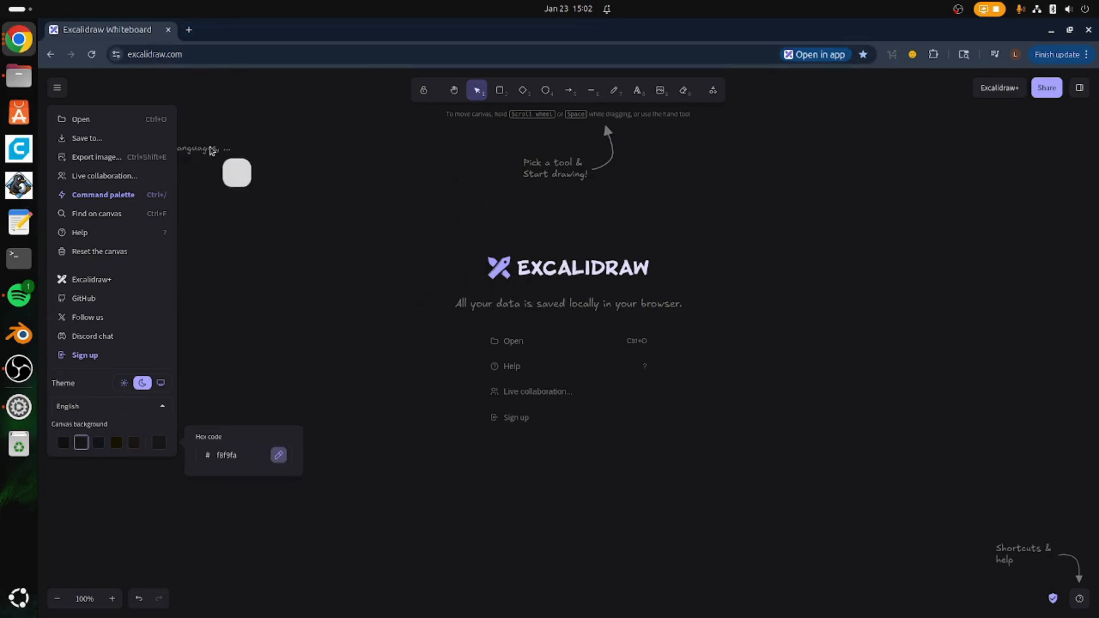
left_click(210, 150)
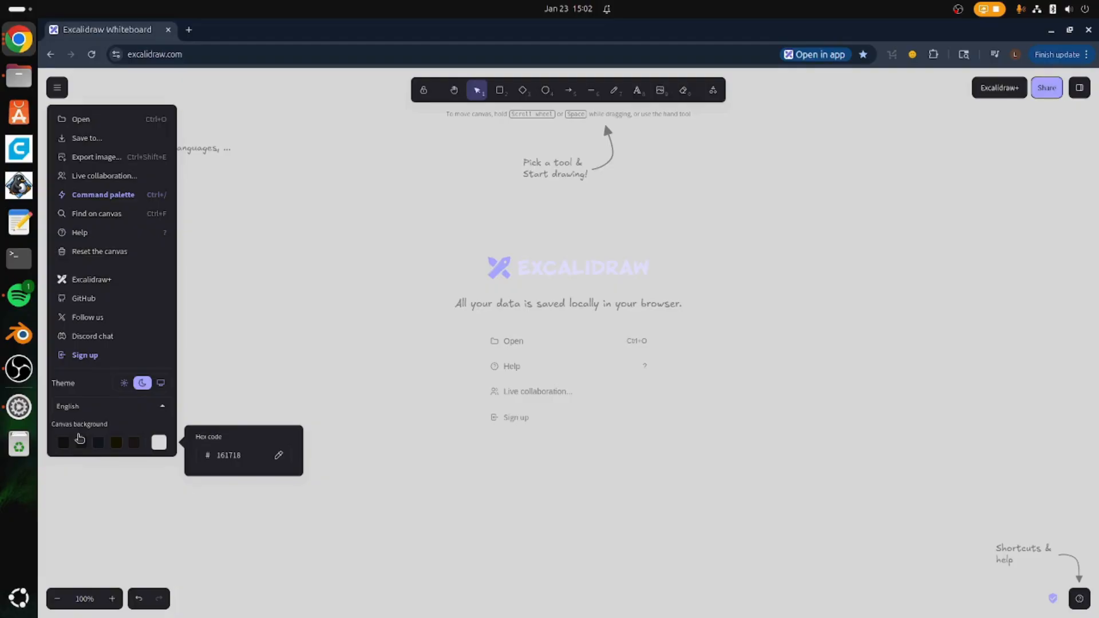
left_click(64, 442)
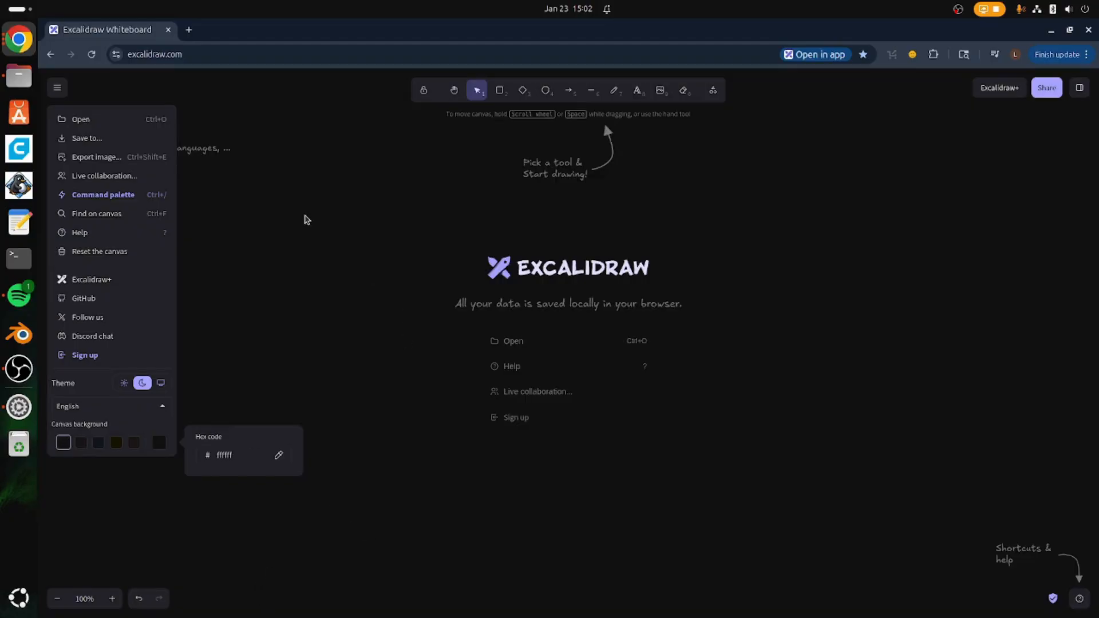
left_click(240, 294)
left_click(249, 283)
left_click_drag(249, 283, 511, 532)
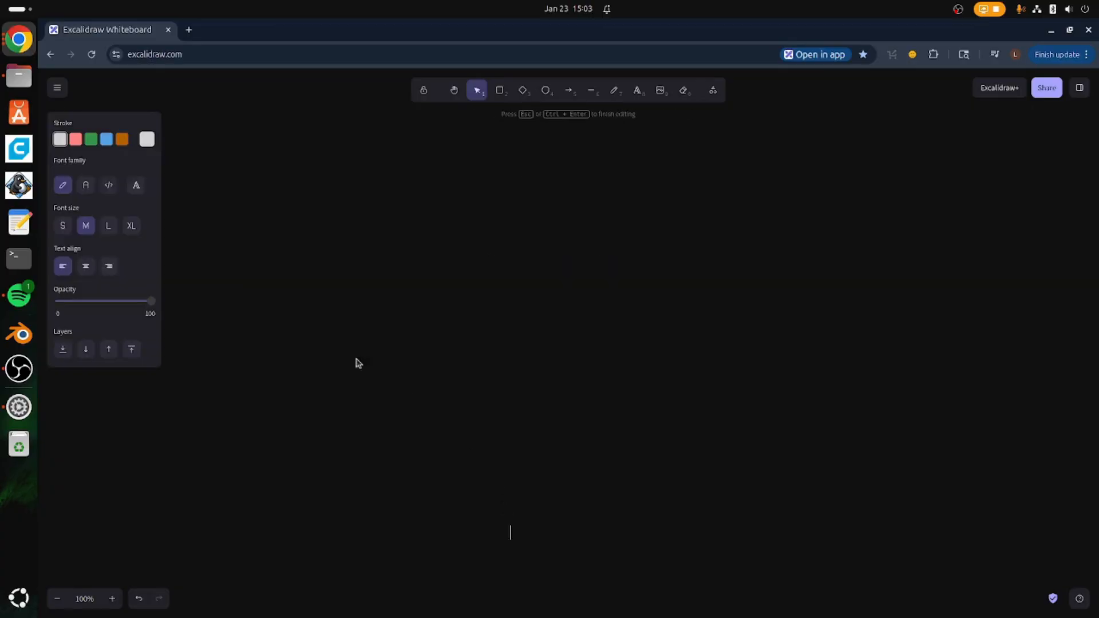
key("Escape")
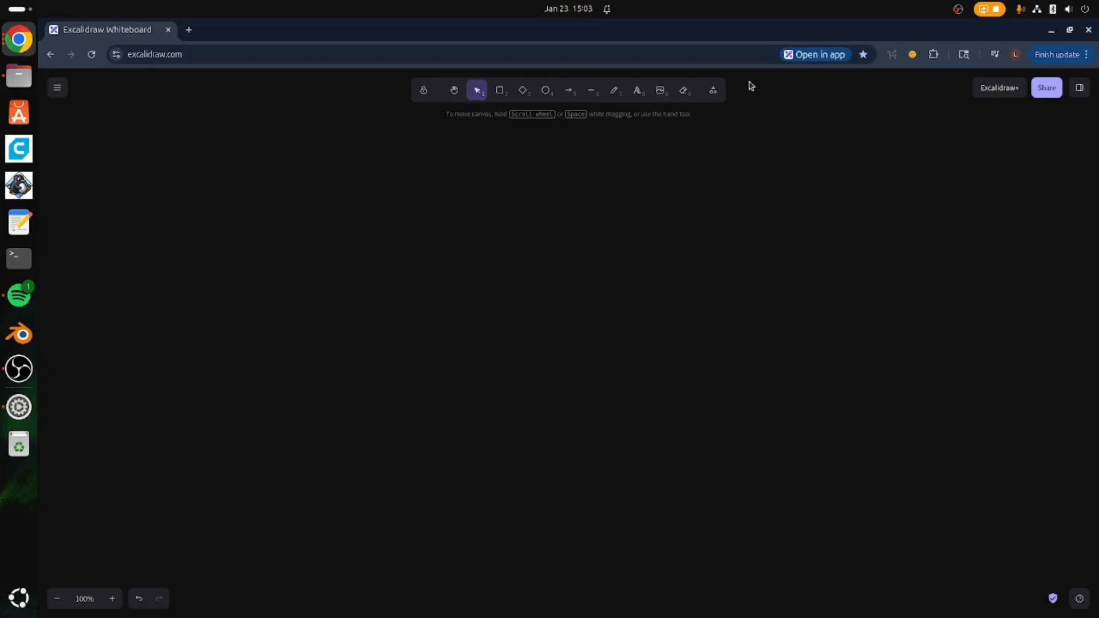
- Look through the additional tools and try keeping the selected tool active after drawing, switching it off again
left_click(714, 89)
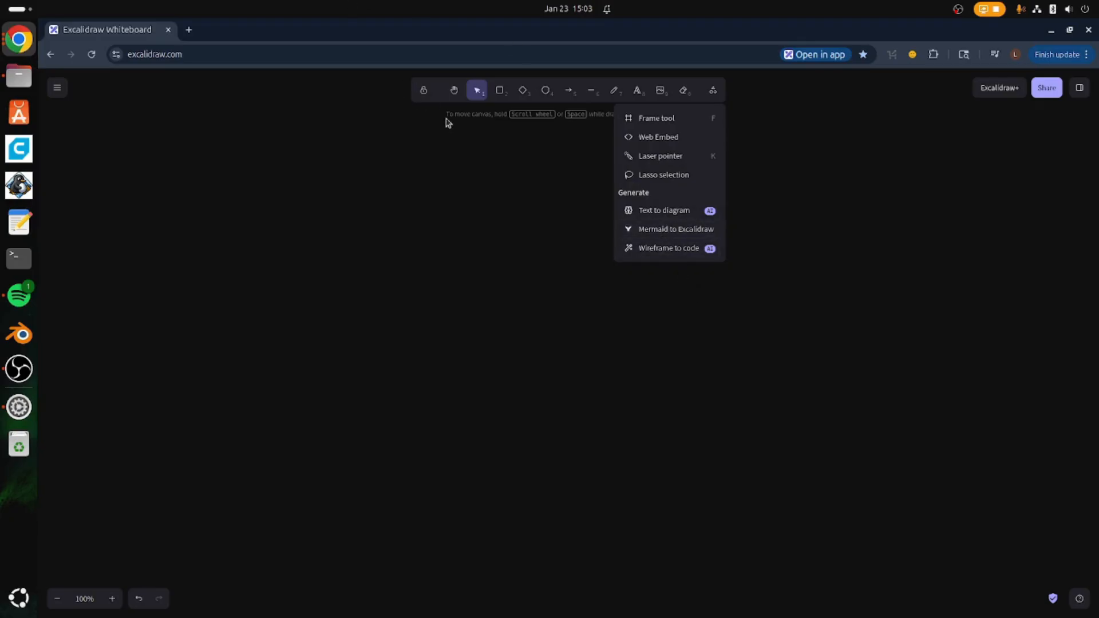
left_click(423, 90)
left_click(425, 91)
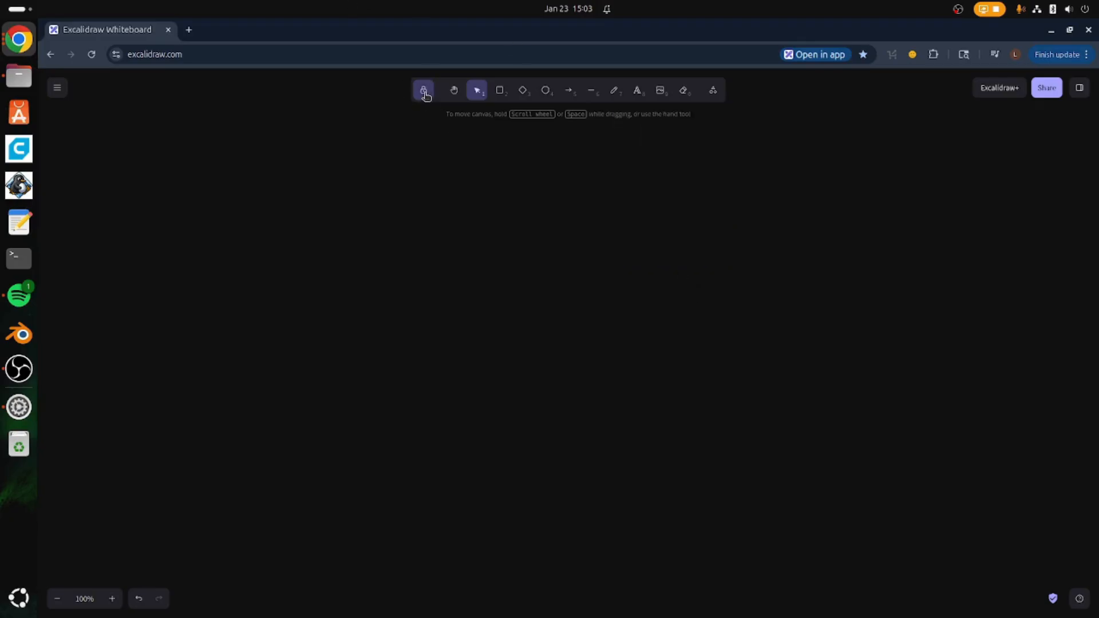
left_click(425, 92)
- Draw a steep straight line sloping down to the right on the empty canvas
left_click(455, 91)
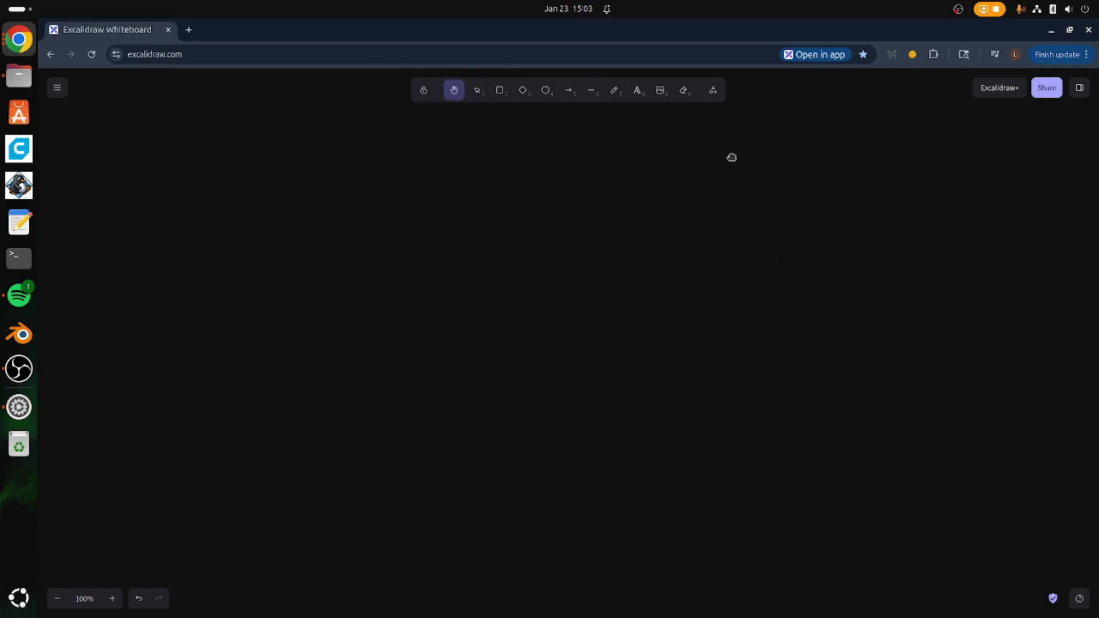
left_click(591, 90)
left_click_drag(468, 160, 530, 377)
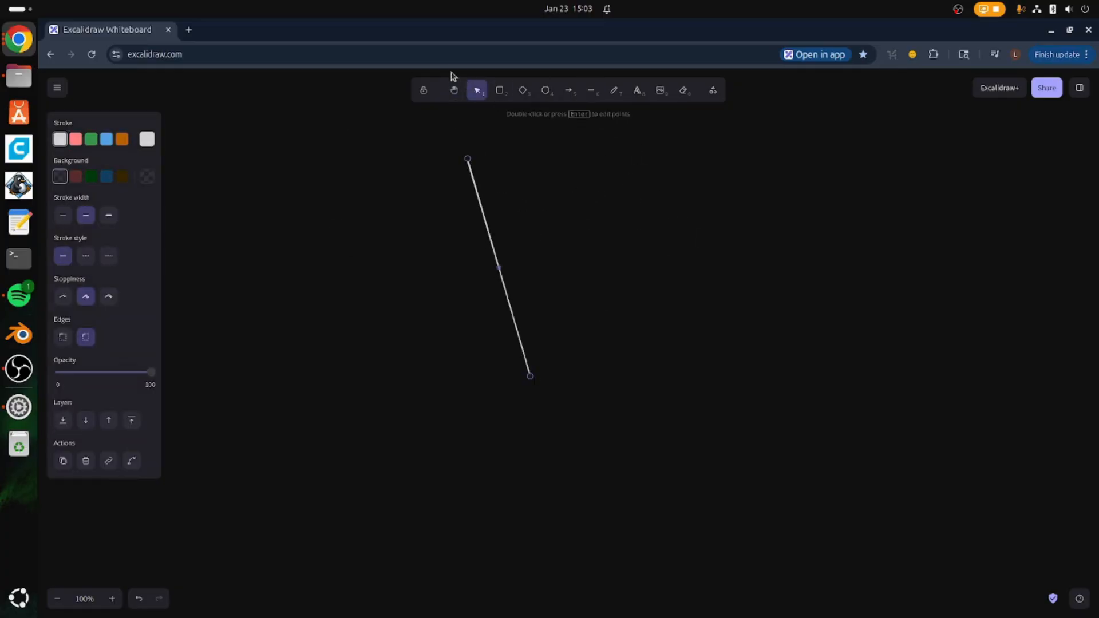
- Draw a second diagonal line sloping down to the right in the free area beside the steep line
left_click(455, 93)
left_click_drag(736, 223, 444, 259)
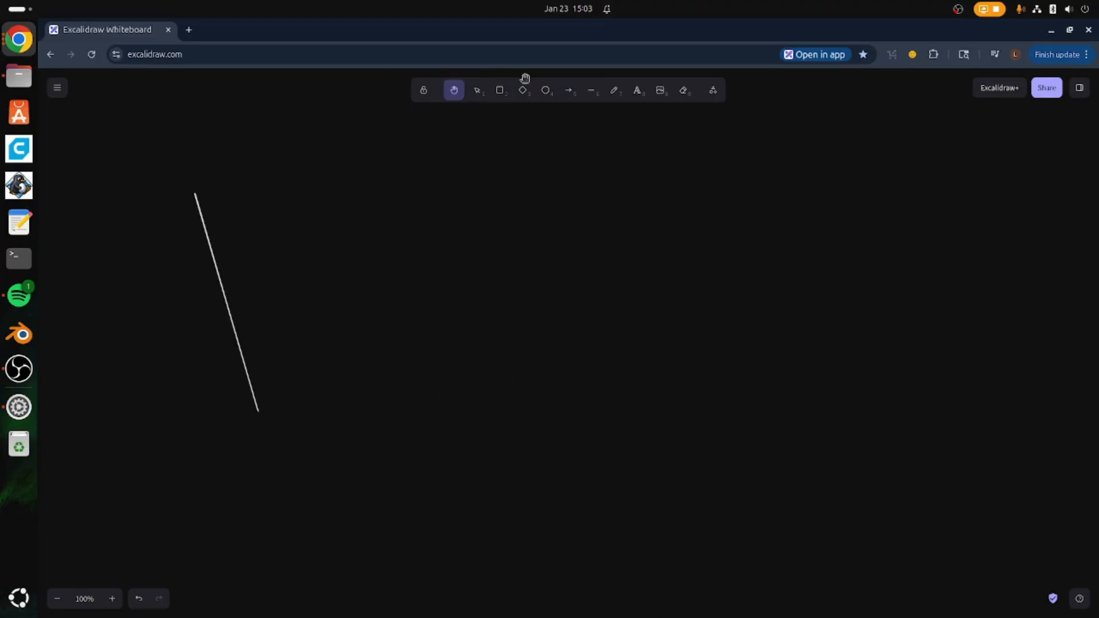
left_click(591, 92)
left_click_drag(356, 223, 574, 393)
left_click_drag(336, 257, 563, 435)
- Keep the Line tool active after drawing and add five more lines crossing around the second diagonal line
left_click(591, 92)
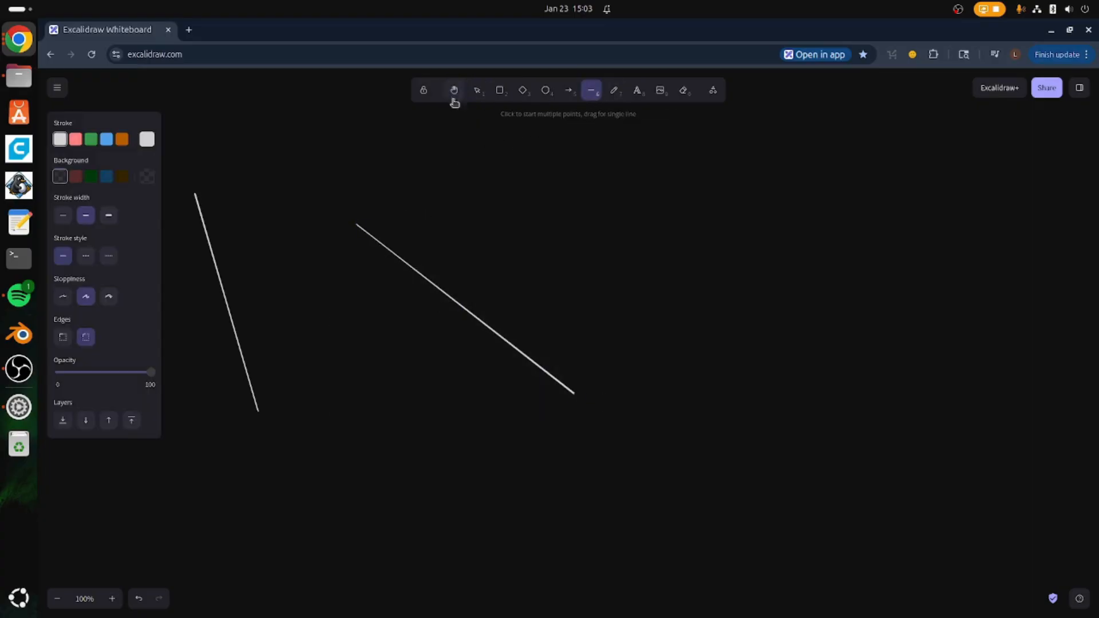
left_click(423, 90)
mouse_move(281, 177)
left_mouse_down()
mouse_move(474, 248)
mouse_move(686, 465)
left_mouse_up()
left_click_drag(333, 392, 656, 403)
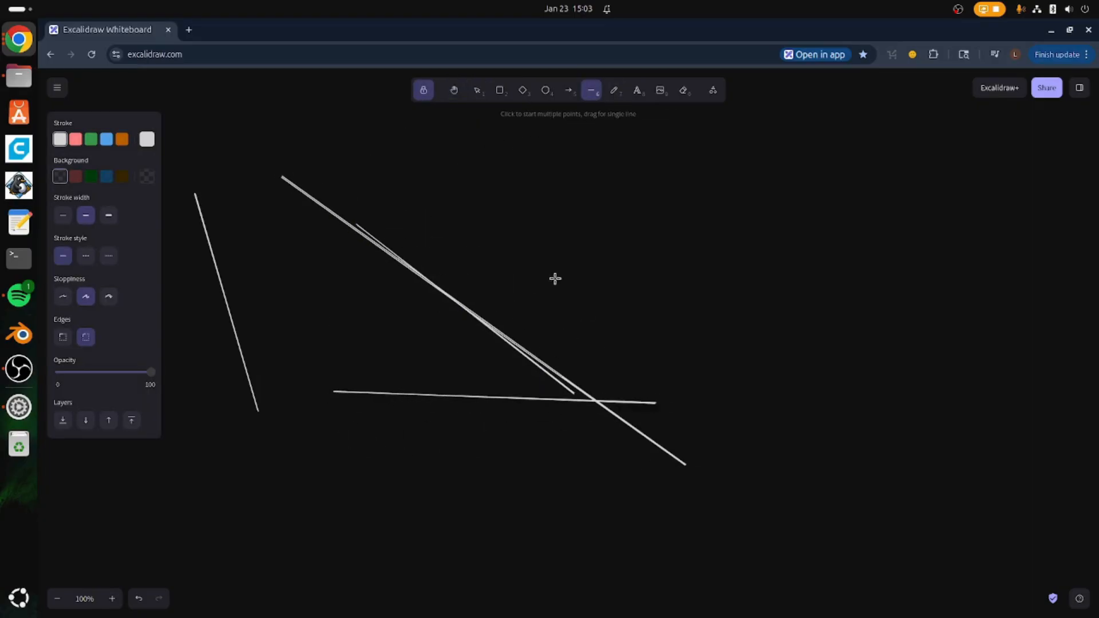
left_click_drag(538, 258, 346, 350)
left_click_drag(626, 383, 432, 532)
left_click_drag(647, 318, 380, 393)
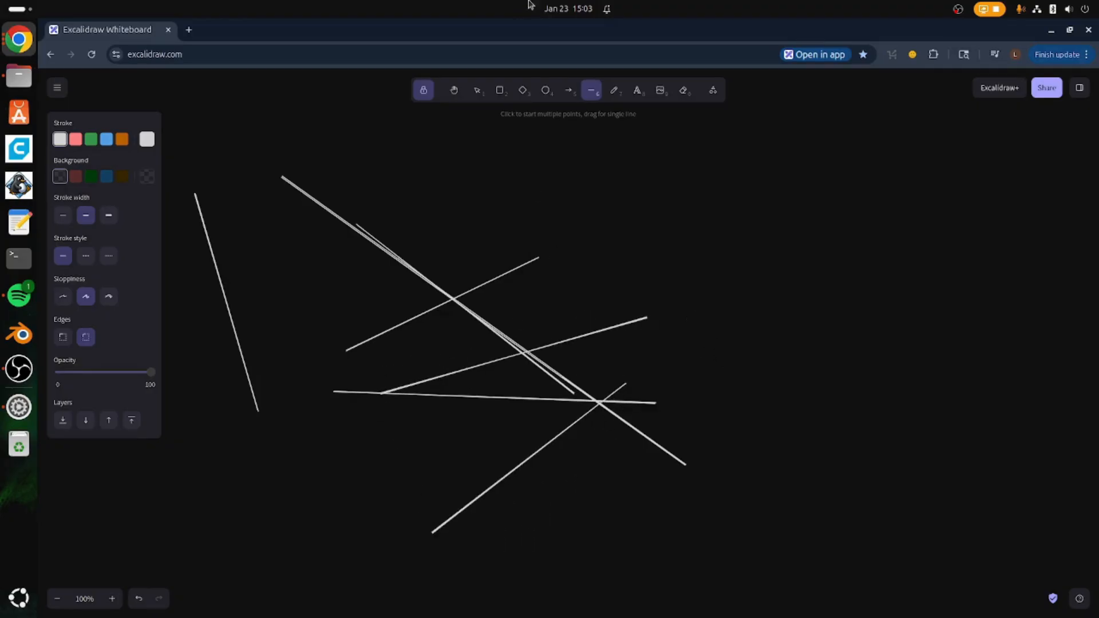
- Move the separate steep line upward and slightly left, above the group of crossing lines
left_click(475, 95)
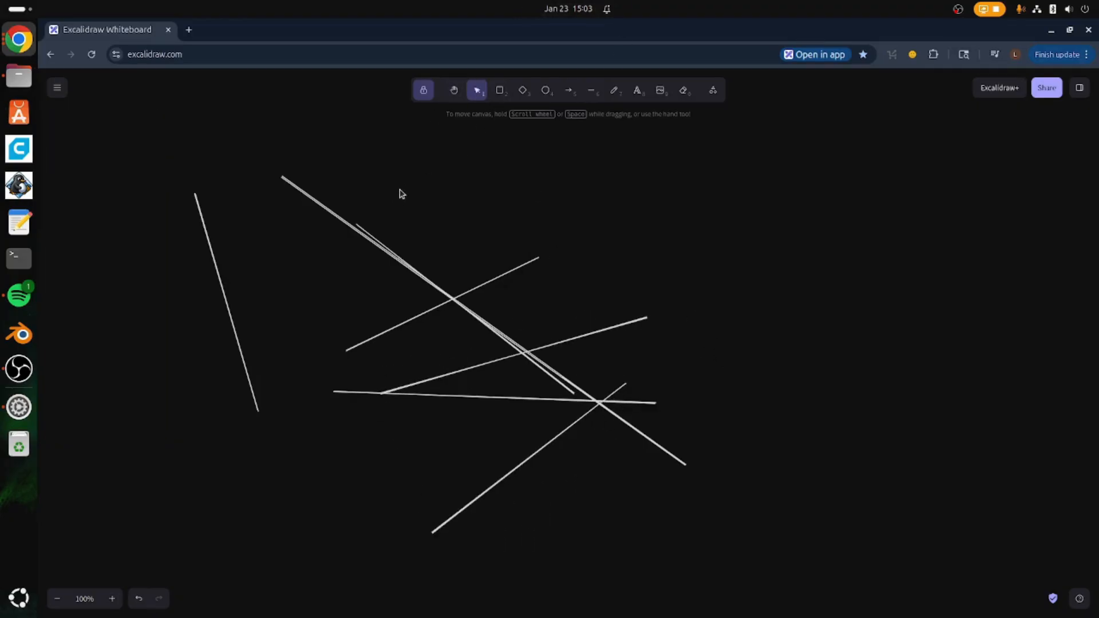
left_click(452, 90)
mouse_move(506, 142)
left_mouse_down()
mouse_move(364, 233)
mouse_move(1005, 427)
mouse_move(640, 402)
mouse_move(686, 254)
mouse_move(674, 216)
left_mouse_up()
mouse_move(908, 262)
left_mouse_down()
mouse_move(574, 223)
mouse_move(739, 336)
mouse_move(888, 318)
left_mouse_up()
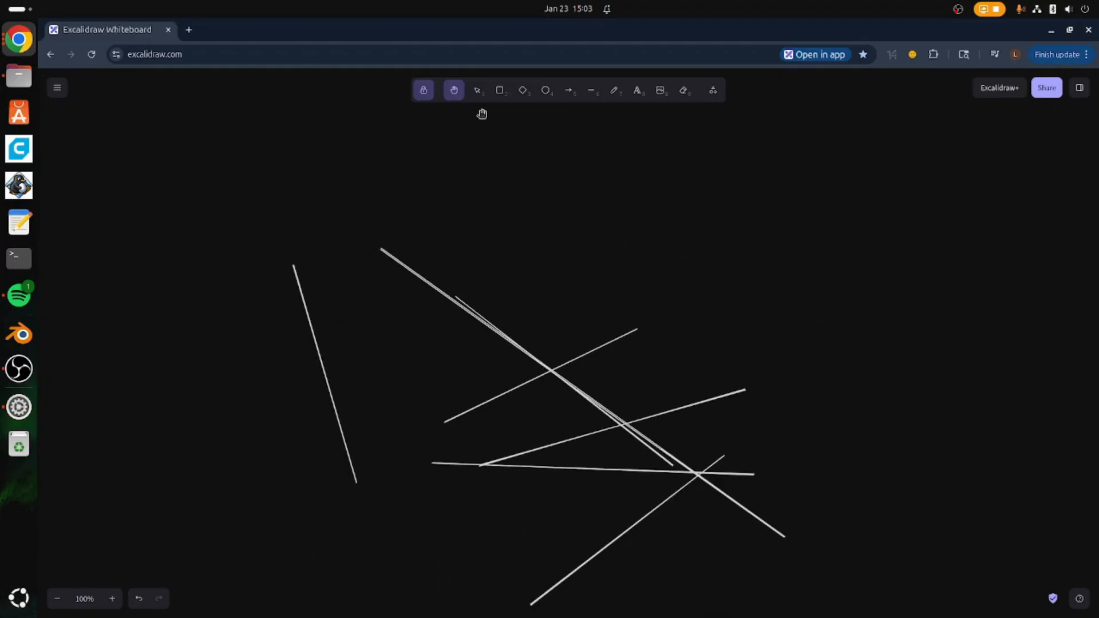
left_click(477, 90)
left_click_drag(339, 420, 273, 313)
left_click_drag(266, 238, 281, 177)
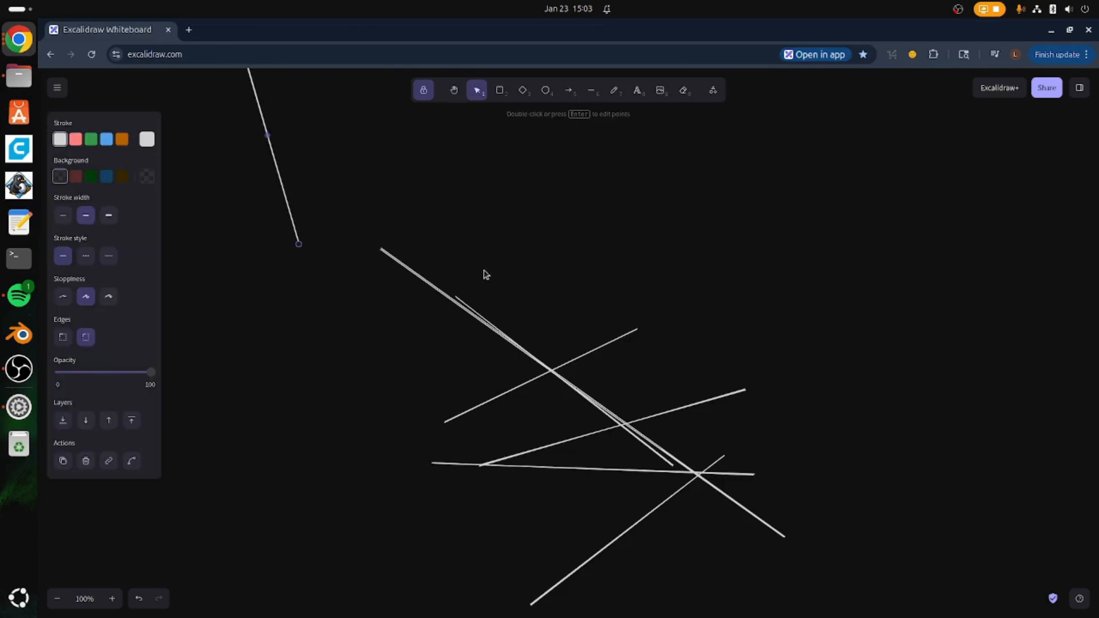
- Pull the steep line's lower end toward the crossing lines and bend its midpoint down-left into an L-shaped curve
left_click_drag(301, 246, 369, 249)
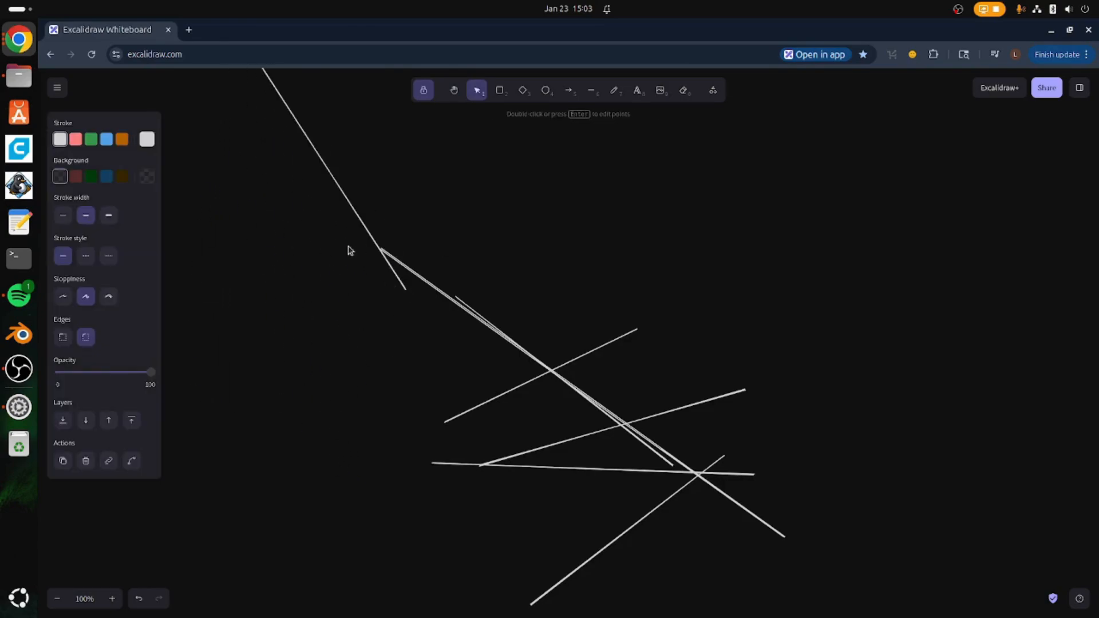
left_click_drag(317, 154, 268, 252)
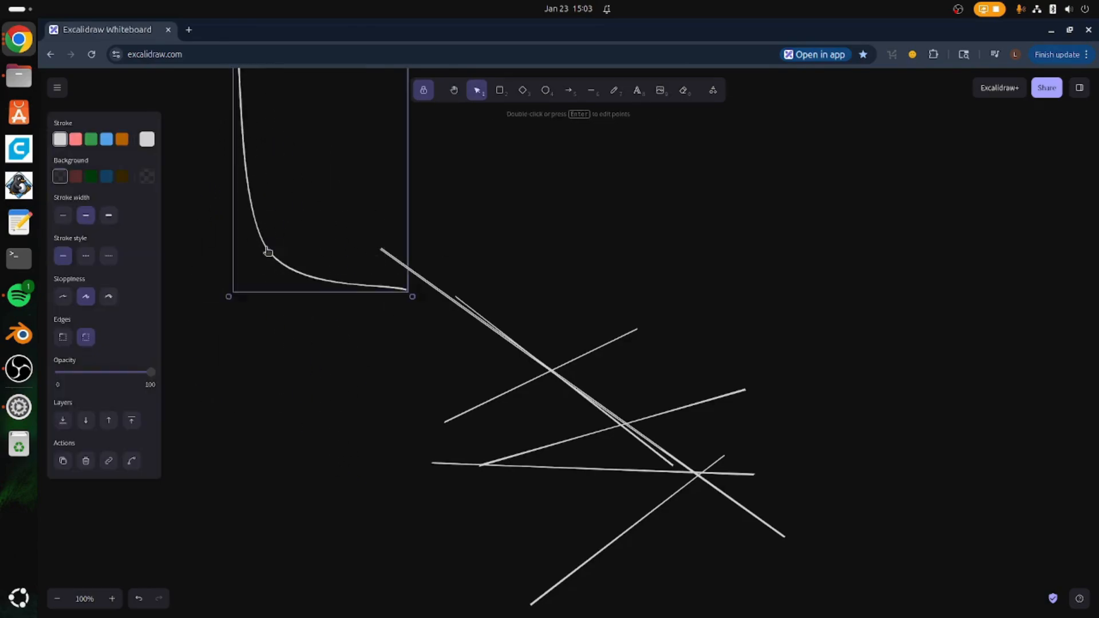
- Reset the canvas to clear the L-shaped curve and all the crossing lines
scroll(270, 407, "down", 2)
scroll(269, 406, "up", 5)
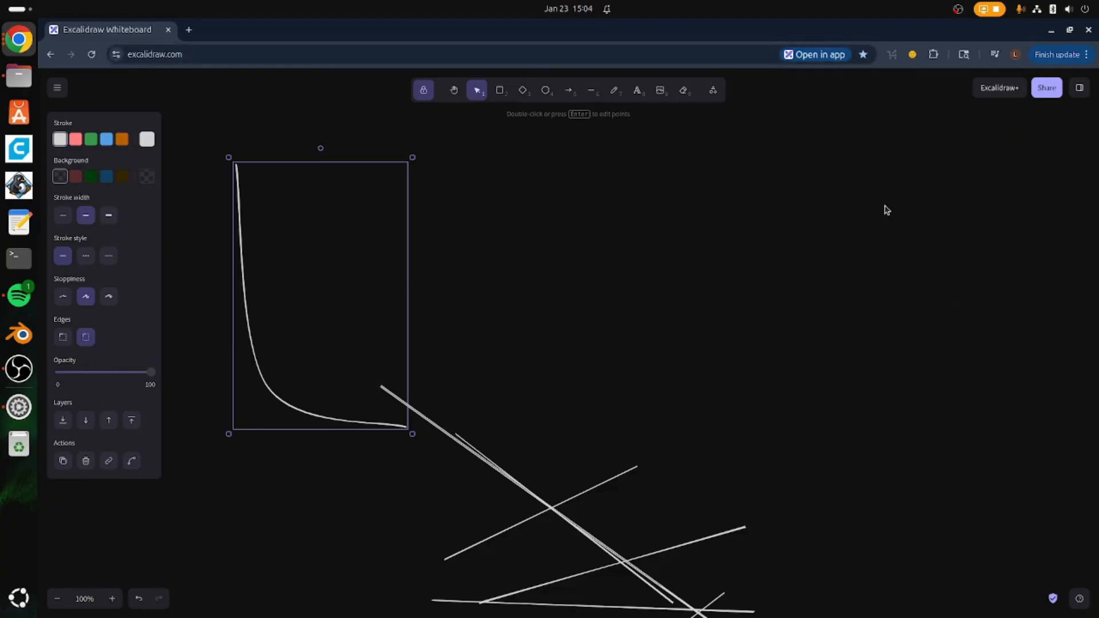
scroll(537, 420, "down", 2)
scroll(537, 421, "up", 1)
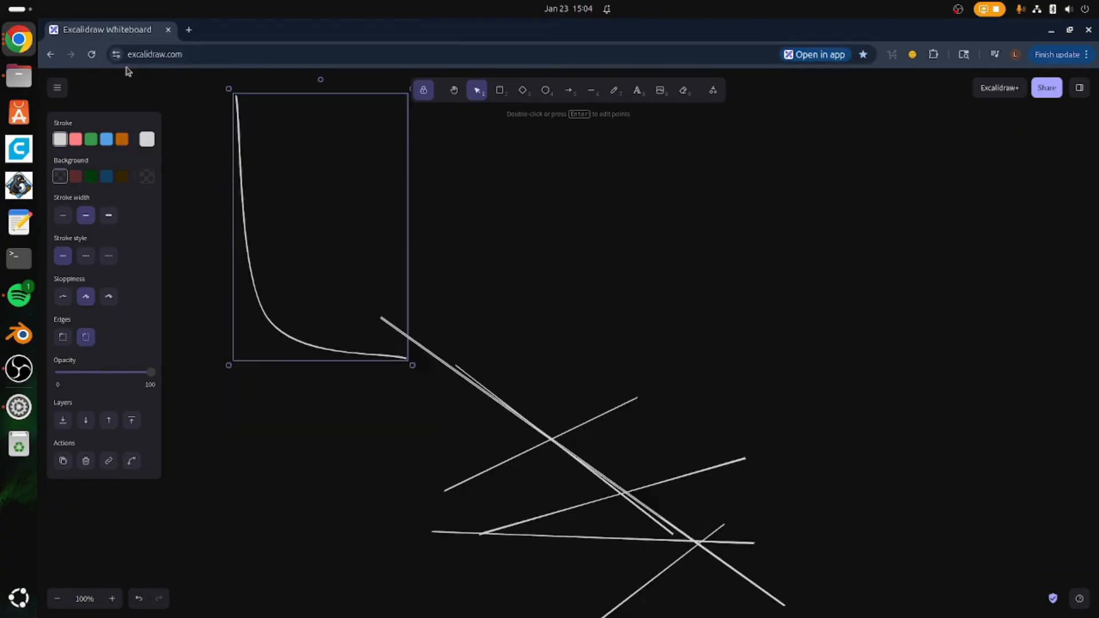
left_click(56, 87)
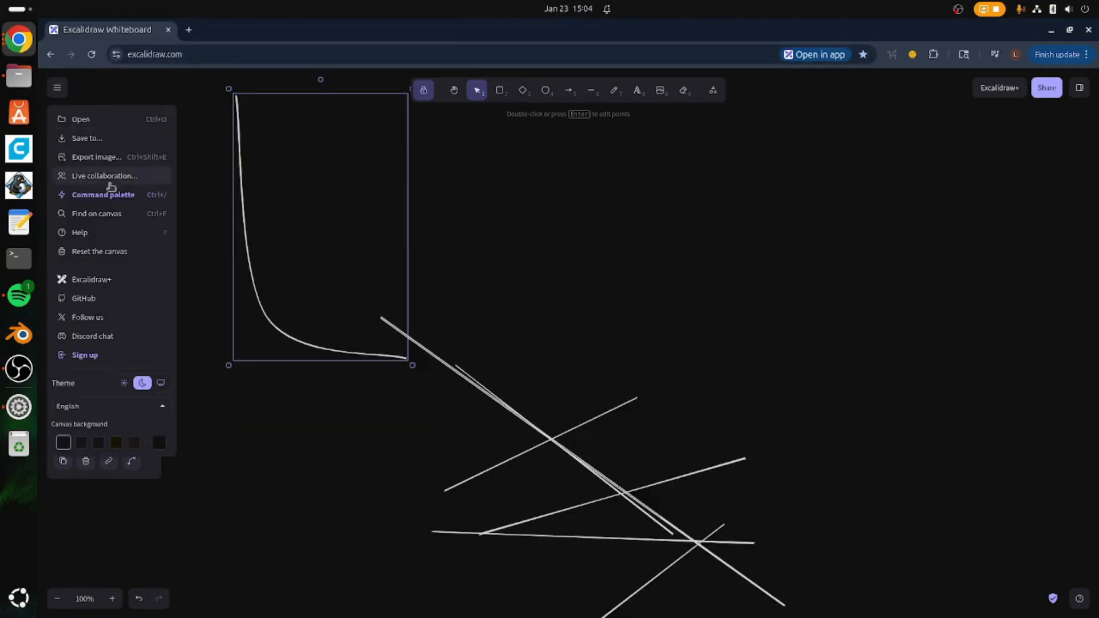
left_click(117, 251)
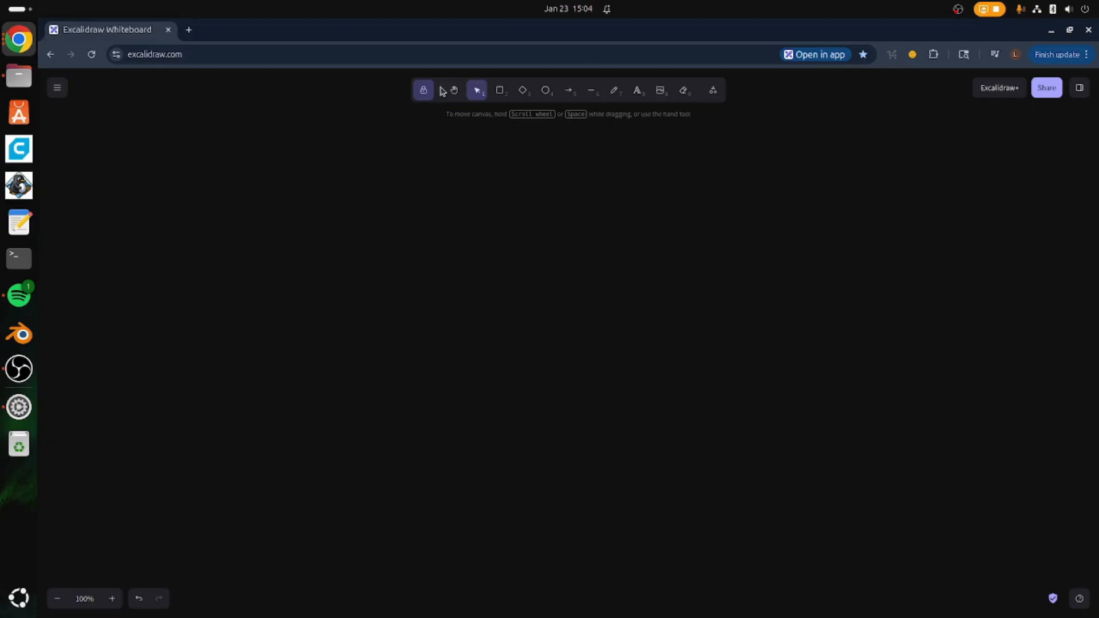
- Draw a wide rectangle, a tall diamond overlapping its upper edge, and an ellipse spanning the rectangle's height
left_click(500, 91)
left_click_drag(277, 213, 660, 440)
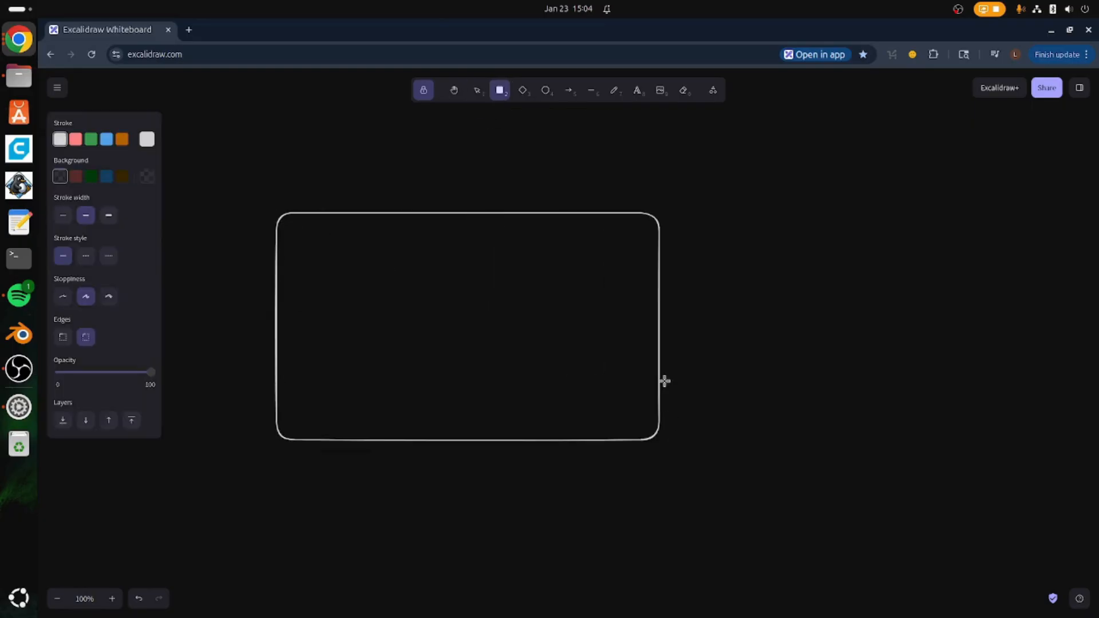
left_click(523, 91)
left_click_drag(496, 136, 631, 357)
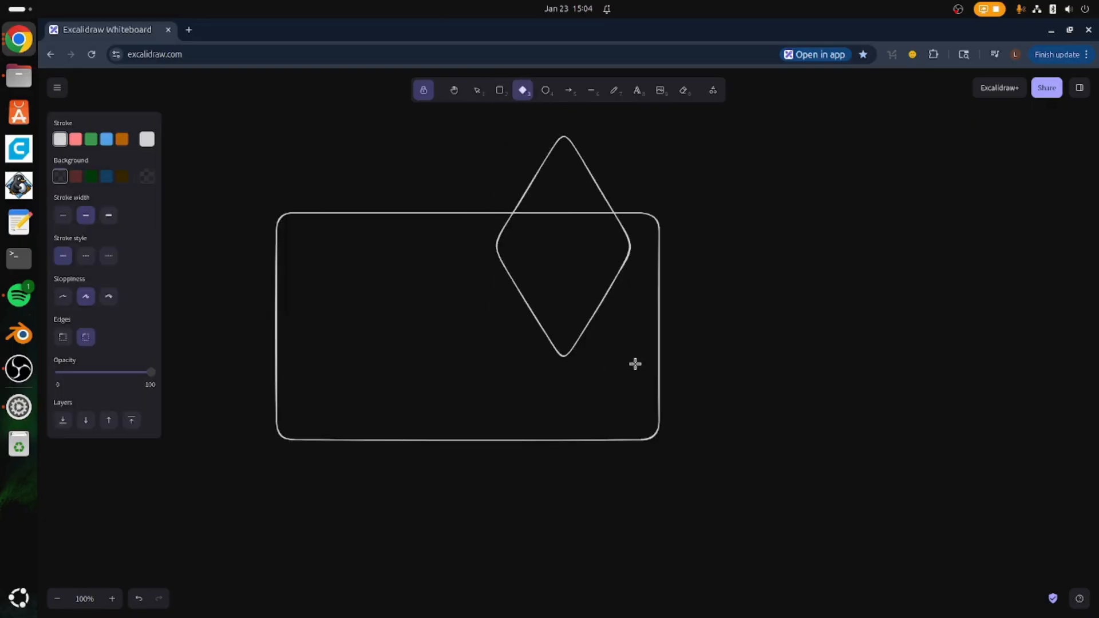
left_click(546, 90)
left_click_drag(371, 214, 569, 441)
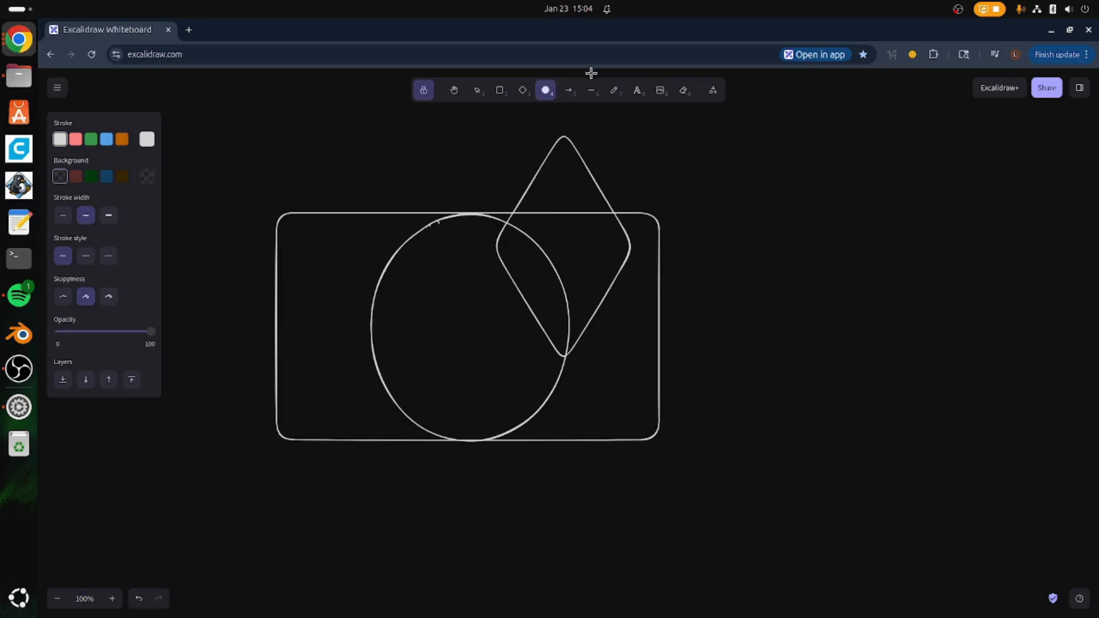
- Draw an arrow across the diamond ending near the rectangle's upper-right corner, and two crossing straight lines beside the rectangle
left_click(569, 91)
left_click_drag(383, 141, 644, 231)
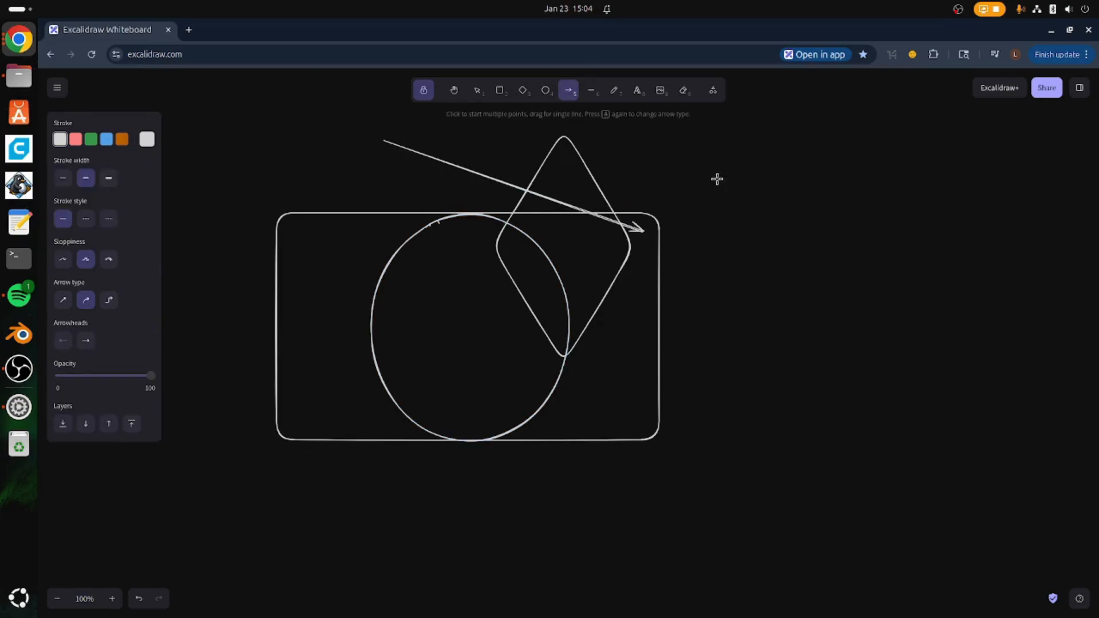
left_click(591, 90)
left_click_drag(599, 123, 833, 315)
left_click_drag(811, 186, 663, 376)
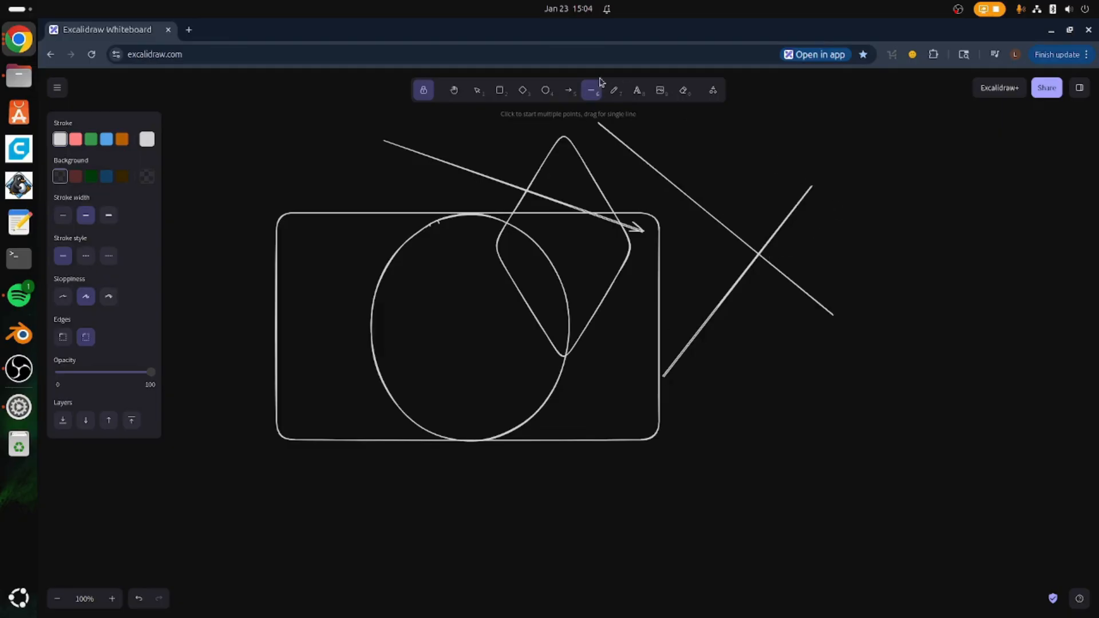
- Draw two looping freehand strokes over the crossing lines and add the text "wfefsegfcdsffgrtgf" near the arrowhead
left_click(615, 90)
mouse_move(709, 173)
left_mouse_down()
mouse_move(959, 294)
mouse_move(715, 376)
left_mouse_up()
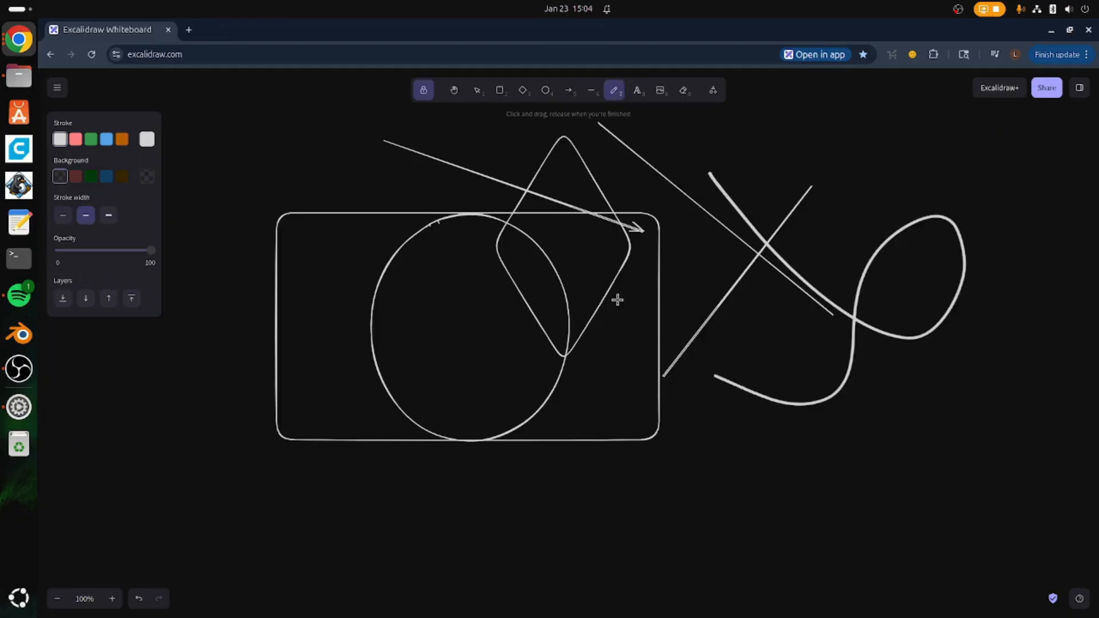
mouse_move(617, 300)
left_mouse_down()
mouse_move(881, 547)
mouse_move(934, 538)
left_mouse_up()
left_click(637, 90)
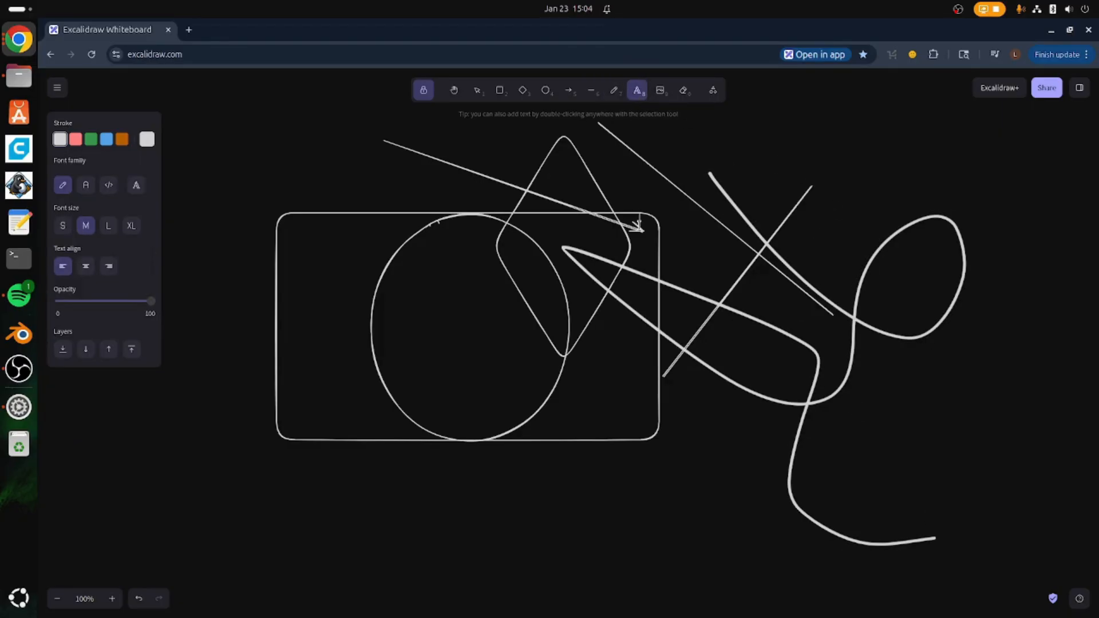
left_click(693, 232)
type("wfefsegfcdsffgrtgf")
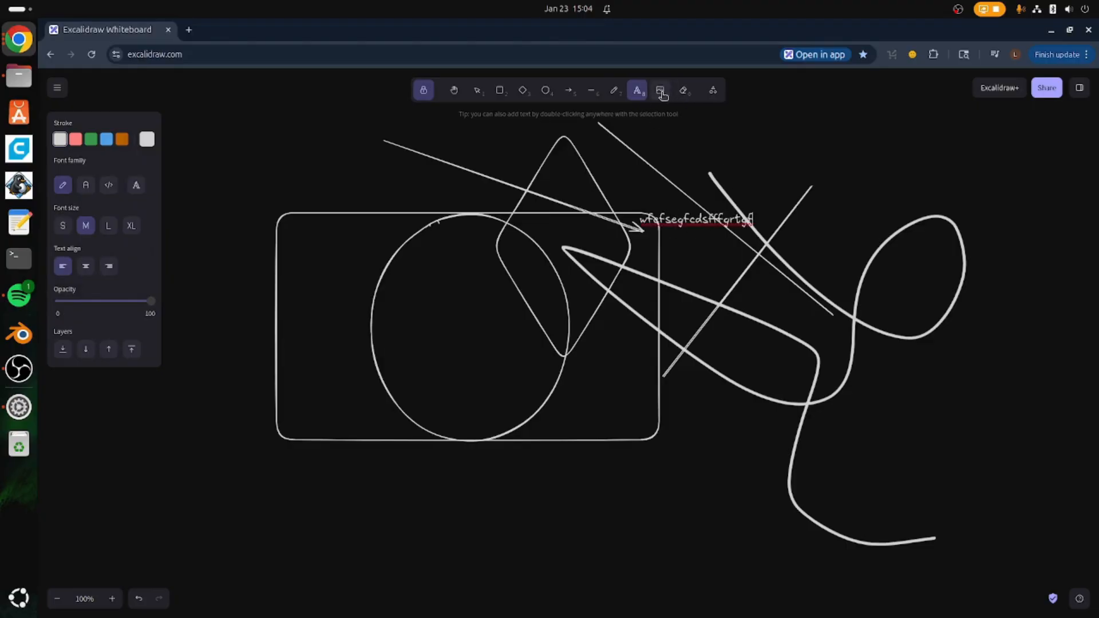
- Erase all the shapes, lines, freehand strokes and text from the canvas with the Eraser
left_click(684, 92)
mouse_move(730, 147)
left_mouse_down()
mouse_move(604, 256)
mouse_move(662, 259)
mouse_move(803, 310)
left_mouse_up()
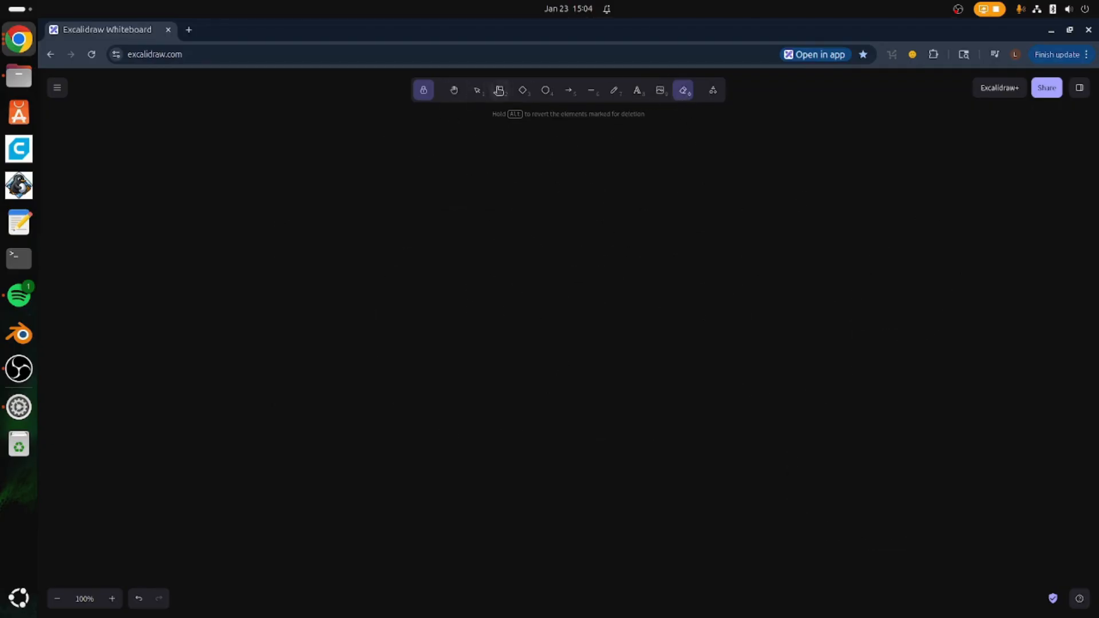
- Draw a large looping freehand scribble in the middle of the canvas and wipe it away with the Eraser
left_click(591, 89)
left_click(610, 88)
mouse_move(418, 145)
left_mouse_down()
mouse_move(366, 235)
mouse_move(349, 189)
mouse_move(621, 307)
left_mouse_up()
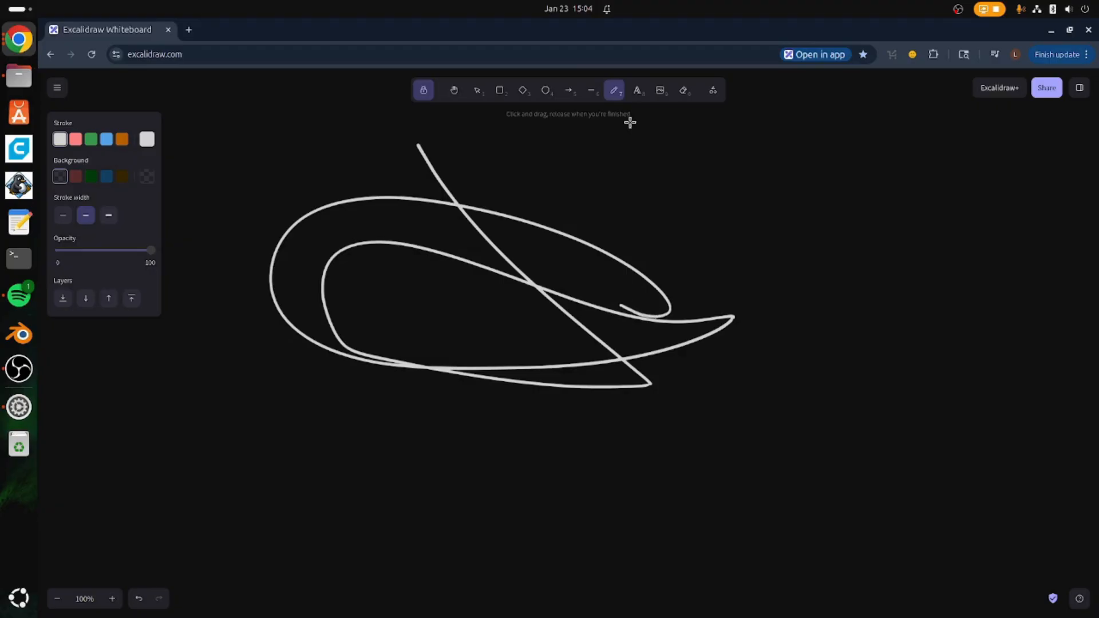
left_click(683, 90)
left_click_drag(589, 189, 487, 351)
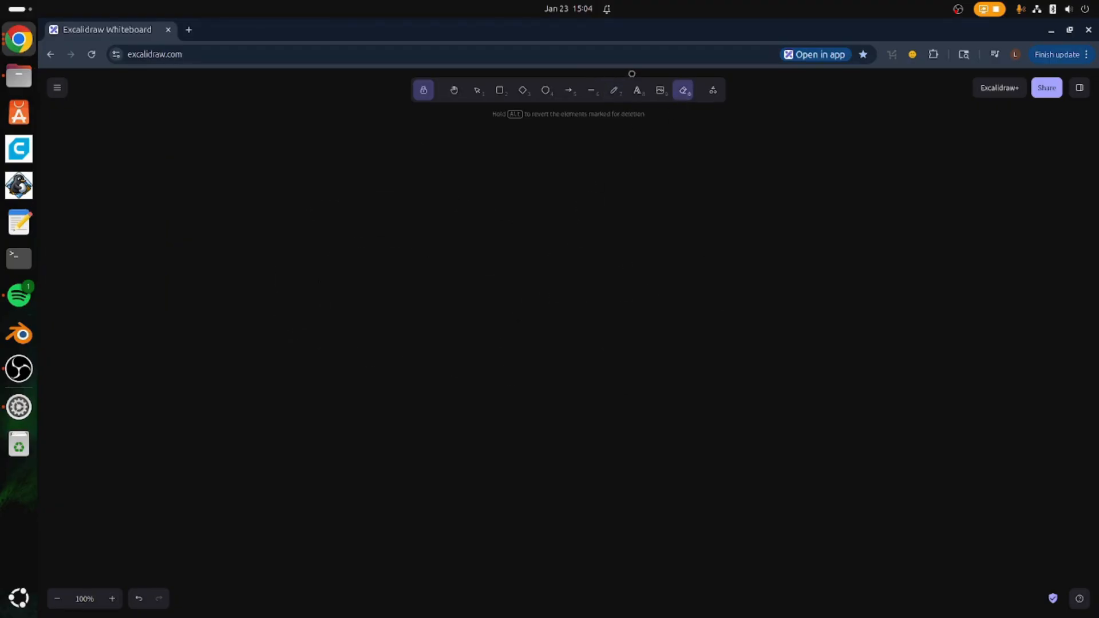
left_click_drag(503, 257, 640, 441)
left_click_drag(521, 421, 664, 273)
- Fill the middle of the canvas with about eighteen long and short straight lines crossing in various directions
left_click(591, 90)
left_click_drag(533, 233, 816, 525)
mouse_move(701, 308)
left_mouse_down()
mouse_move(363, 463)
mouse_move(355, 442)
left_mouse_up()
left_click_drag(375, 289, 875, 355)
left_click_drag(494, 464, 929, 557)
mouse_move(518, 289)
left_mouse_down()
mouse_move(772, 314)
mouse_move(531, 421)
left_mouse_up()
mouse_move(503, 377)
left_mouse_down()
mouse_move(450, 421)
mouse_move(955, 616)
left_mouse_up()
left_click_drag(900, 559, 773, 488)
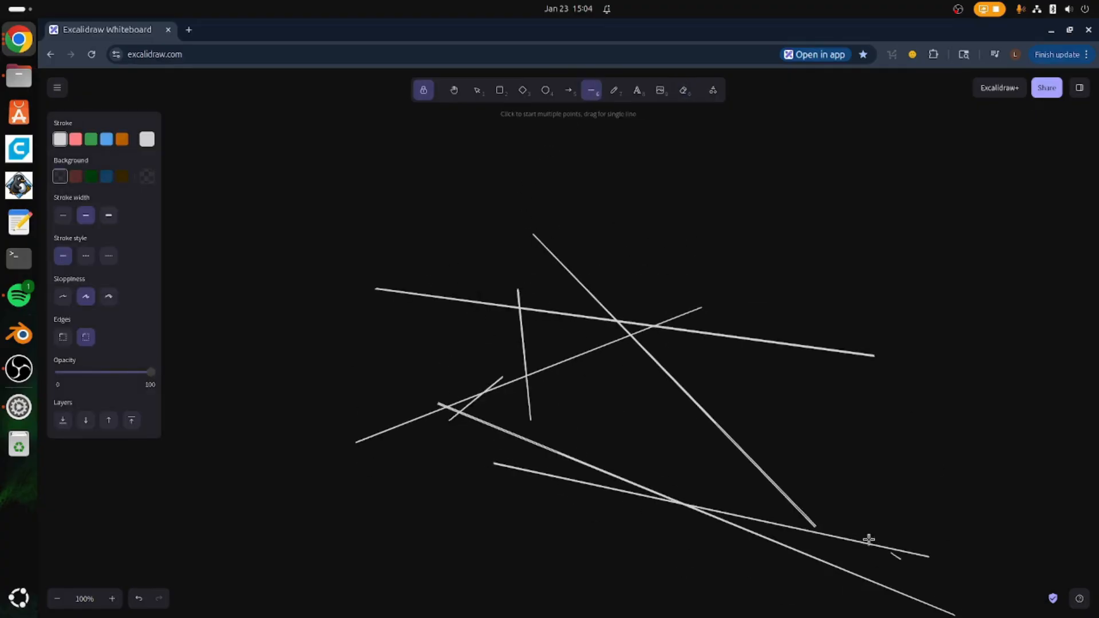
left_click_drag(657, 382, 621, 319)
left_click_drag(596, 265, 566, 153)
left_click_drag(755, 209, 664, 316)
mouse_move(607, 314)
left_mouse_down()
mouse_move(565, 337)
mouse_move(615, 354)
left_mouse_up()
left_click_drag(866, 410, 767, 405)
left_click_drag(494, 334, 537, 390)
left_click_drag(541, 222, 497, 281)
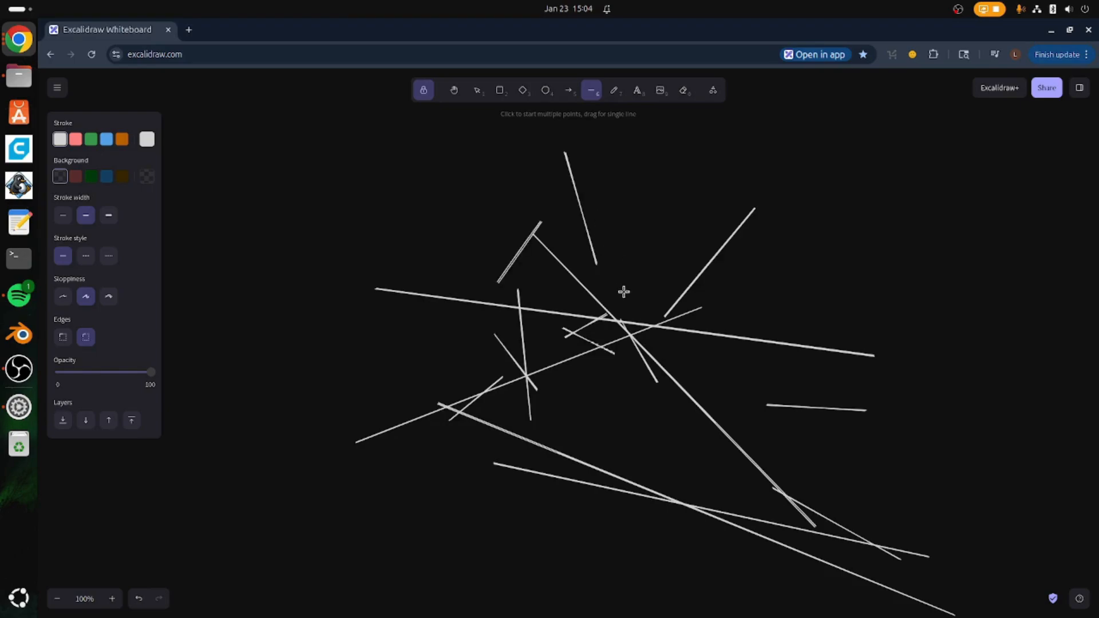
left_click_drag(628, 291, 593, 213)
left_click_drag(620, 294, 567, 296)
- Erase all the scattered straight lines by sweeping the Eraser across them
left_click(683, 90)
mouse_move(733, 191)
left_mouse_down()
mouse_move(763, 289)
mouse_move(750, 344)
mouse_move(731, 370)
mouse_move(638, 422)
mouse_move(633, 500)
mouse_move(608, 502)
mouse_move(490, 421)
mouse_move(417, 418)
mouse_move(400, 315)
left_mouse_up()
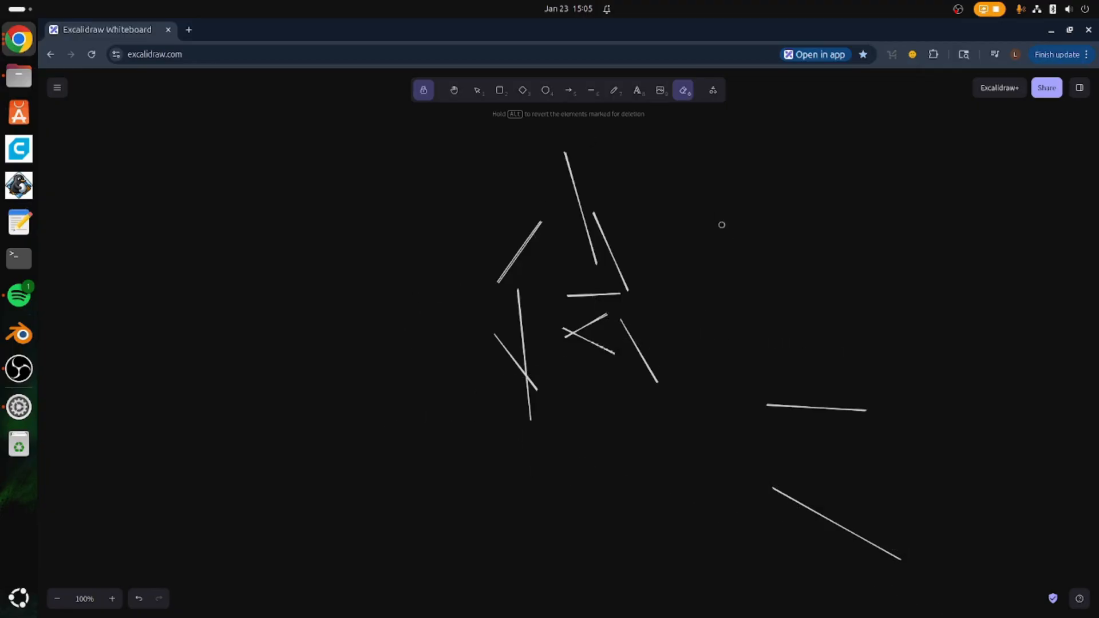
mouse_move(721, 224)
left_mouse_down()
mouse_move(754, 591)
mouse_move(682, 380)
mouse_move(949, 510)
mouse_move(676, 245)
mouse_move(699, 371)
mouse_move(625, 454)
mouse_move(1096, 384)
left_mouse_up()
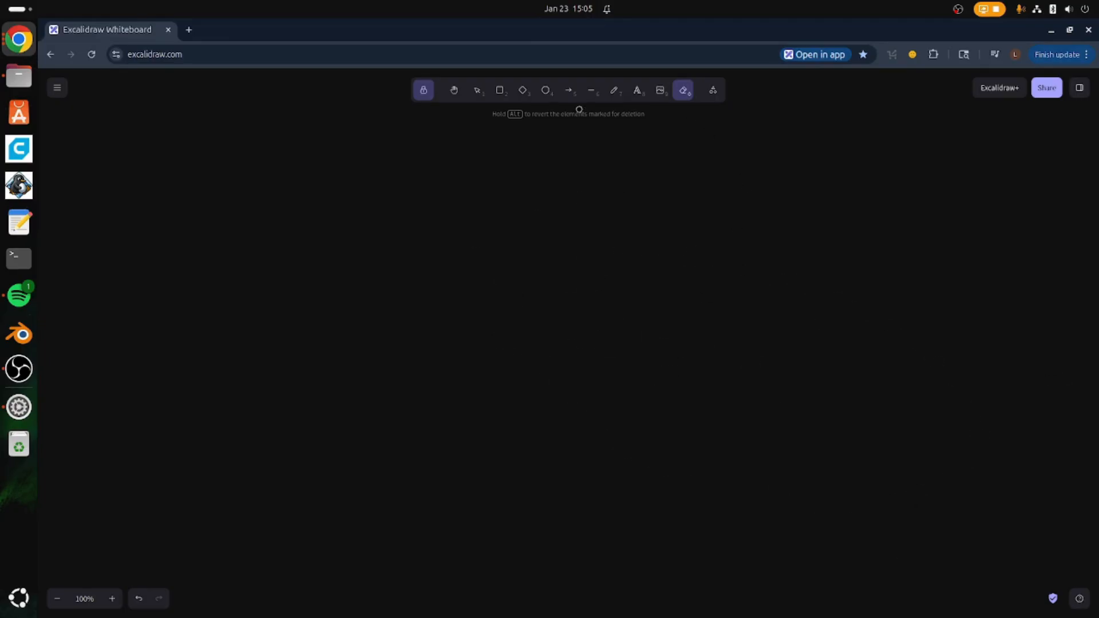
- Draw a diagonal line sloping down to the right, move it out of view, and scroll back to the content
left_click(591, 90)
left_click_drag(427, 238, 692, 410)
scroll(502, 309, "up", 1)
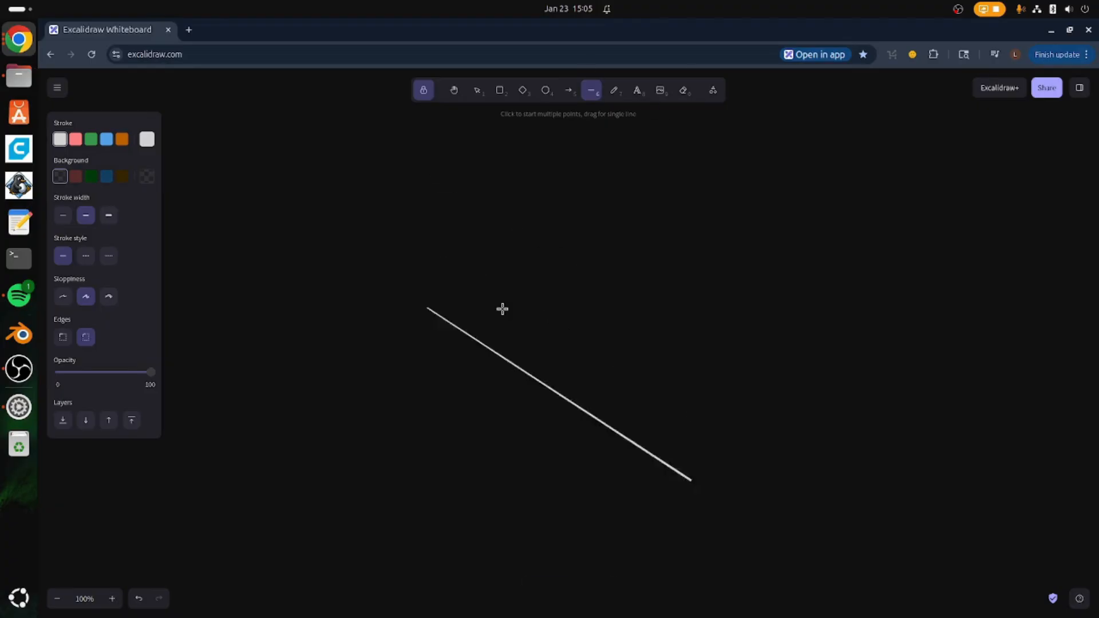
scroll(502, 309, "up", 5)
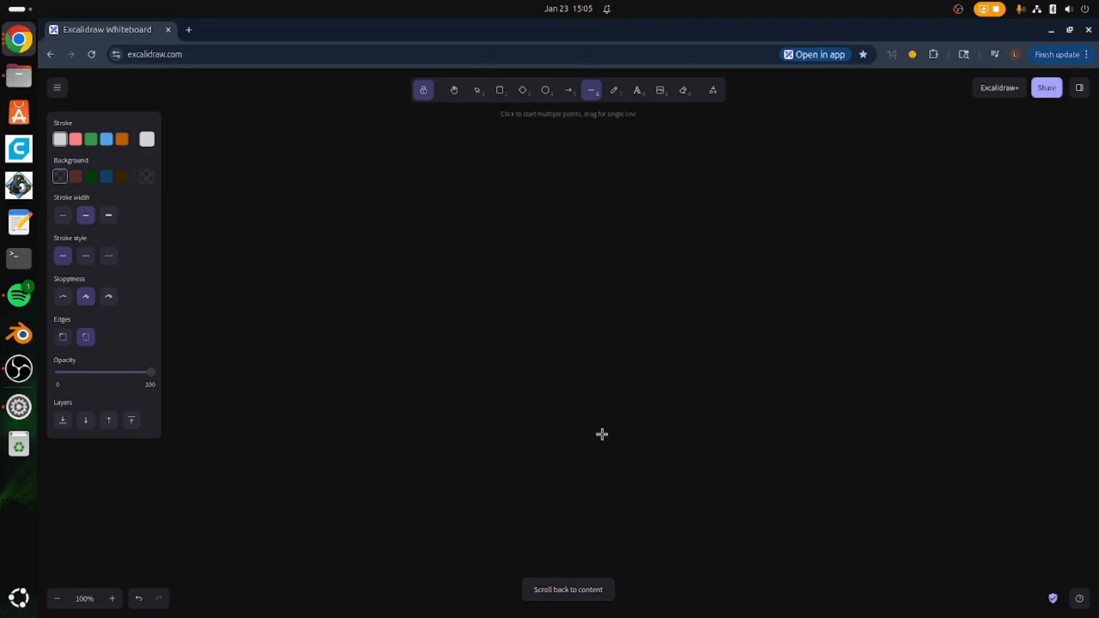
left_click(589, 581)
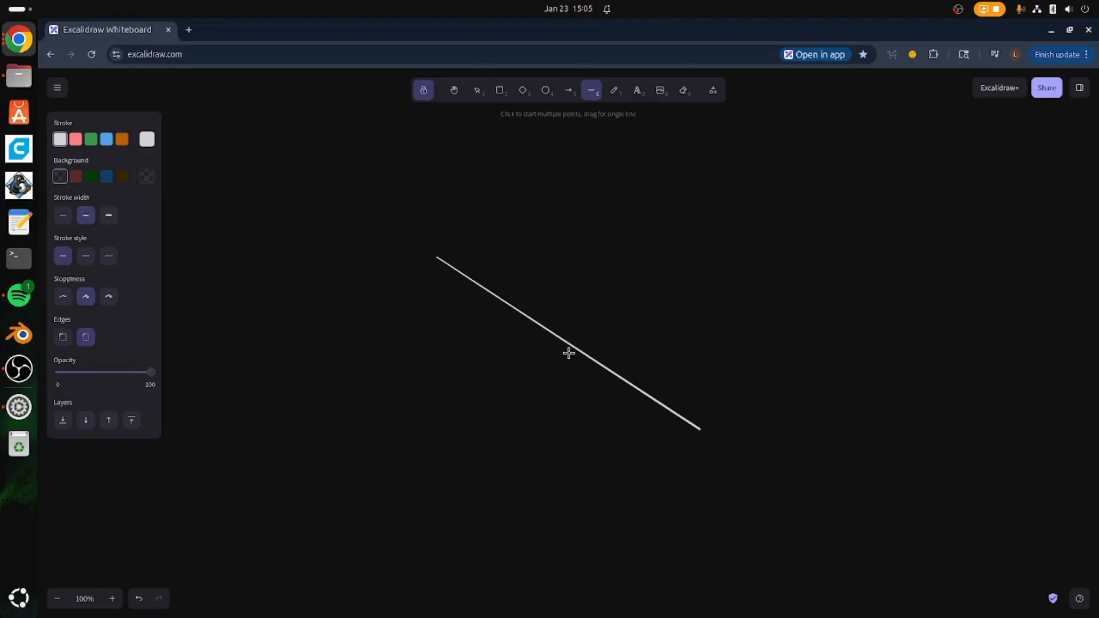
- Zoom the canvas out to 10% and back in, and pan until the diagonal line is near the middle
scroll(568, 353, "down", 5)
scroll(606, 375, "up", 3)
scroll(572, 372, "down", 5)
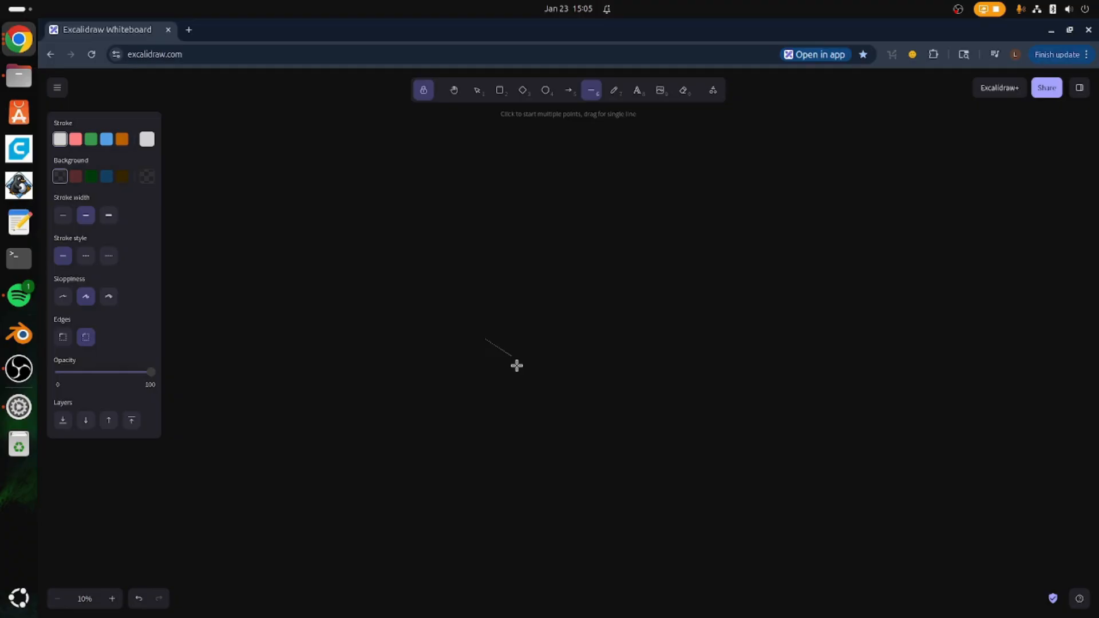
scroll(498, 360, "up", 10)
scroll(576, 355, "up", 6)
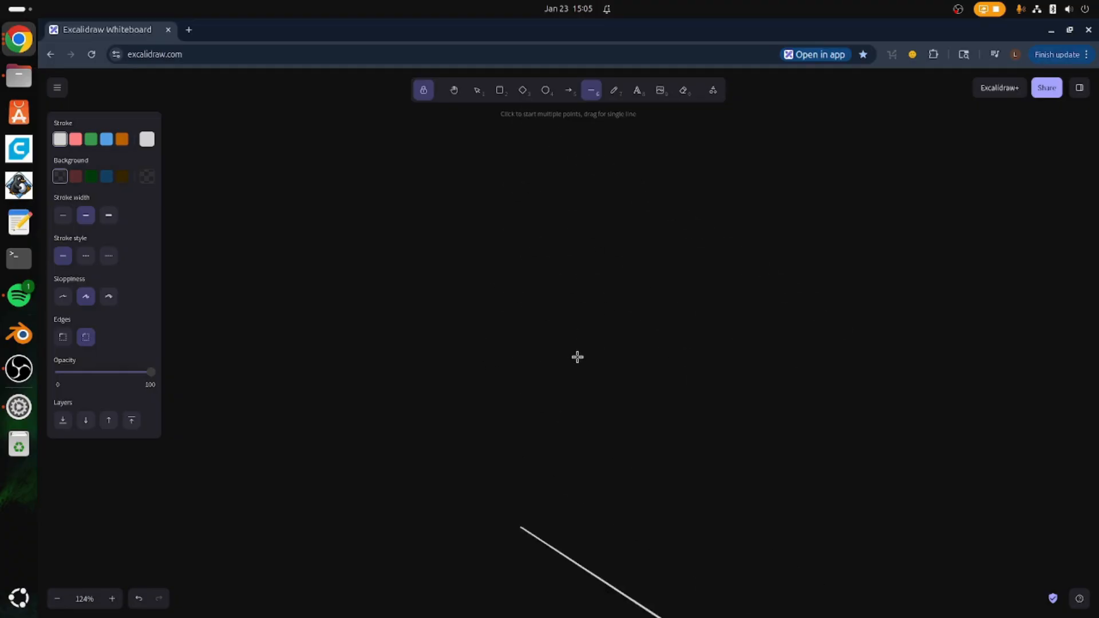
scroll(577, 357, "down", 4)
scroll(577, 357, "down", 3)
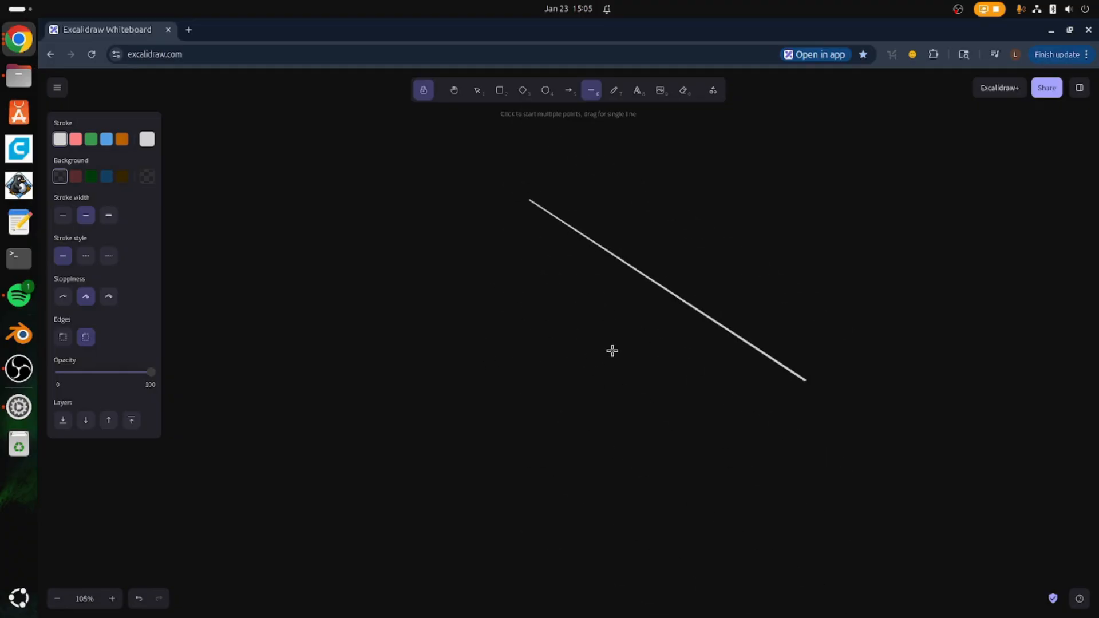
mouse_move(628, 314)
left_mouse_down()
mouse_move(592, 401)
mouse_move(539, 368)
mouse_move(567, 380)
left_mouse_up()
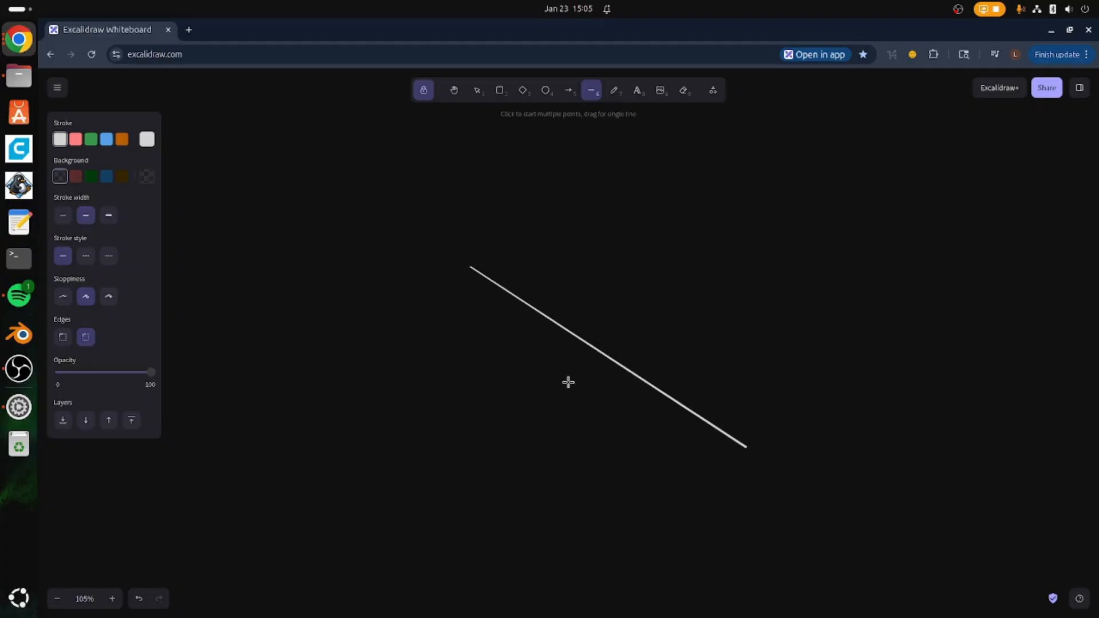
- Draw a short line crossing the diagonal line near its middle and select both lines together
left_click_drag(620, 329, 555, 394)
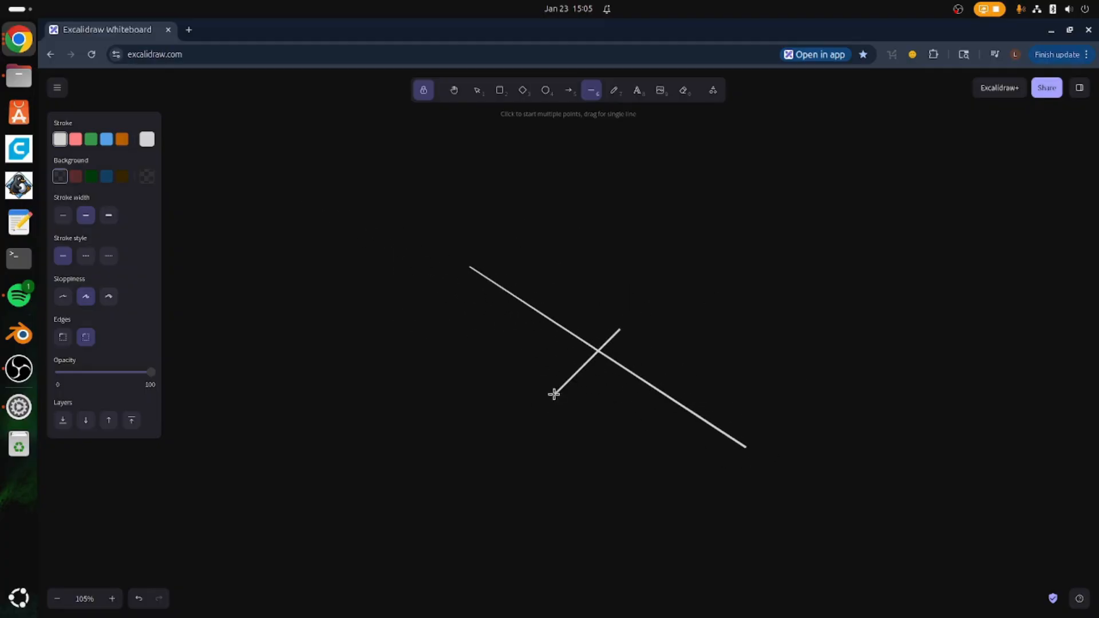
left_click(477, 90)
left_click_drag(334, 211, 716, 551)
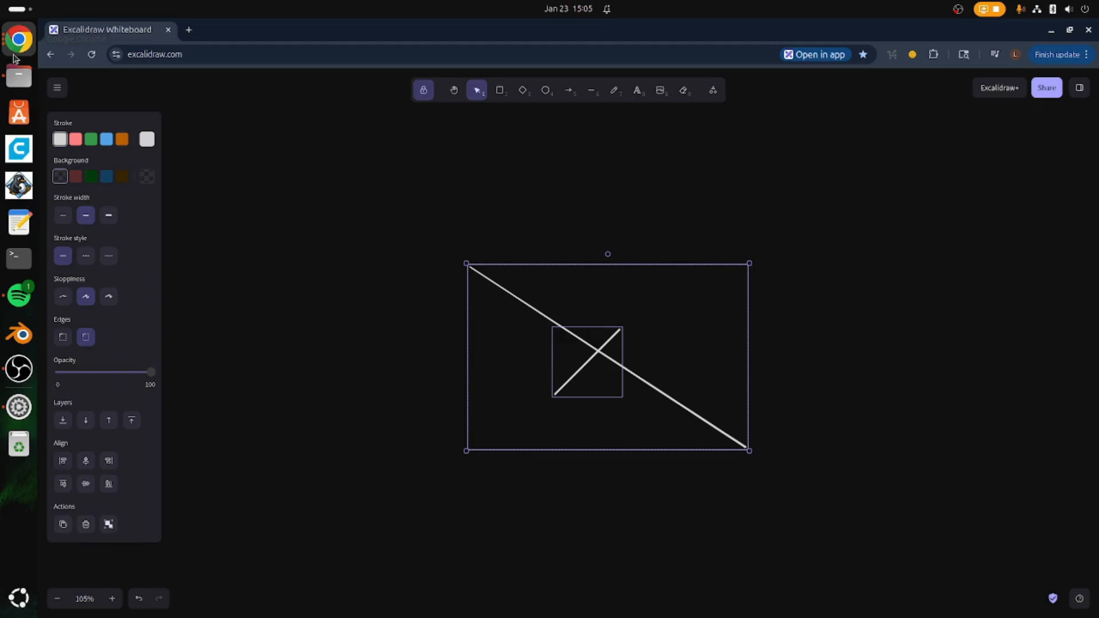
- Reset the canvas to remove the two crossing lines
left_click(57, 87)
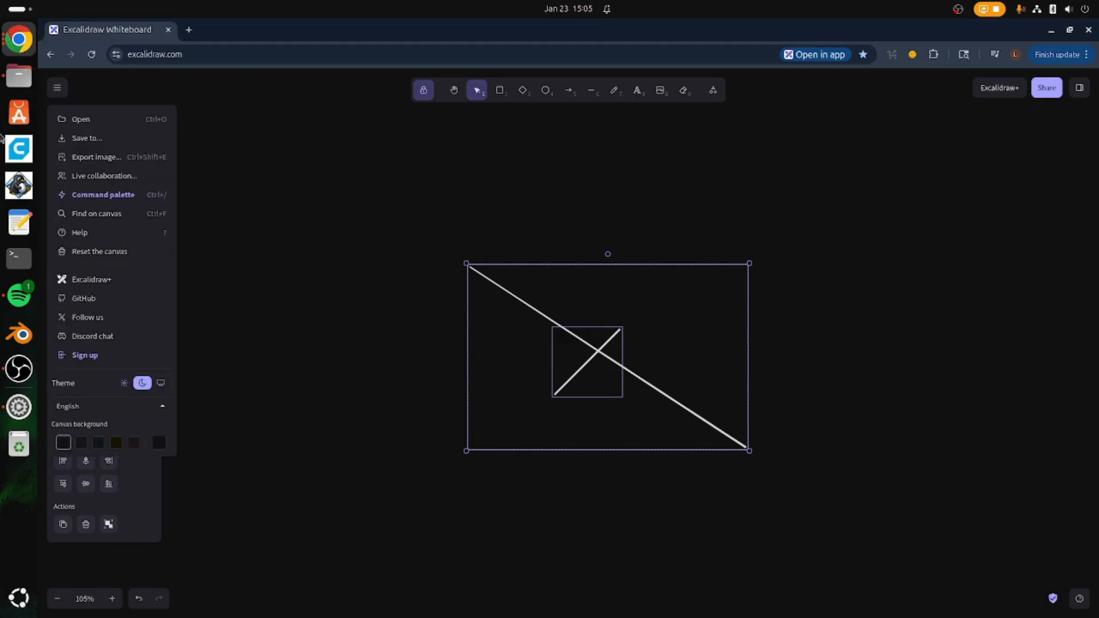
left_click(135, 250)
left_click(673, 376)
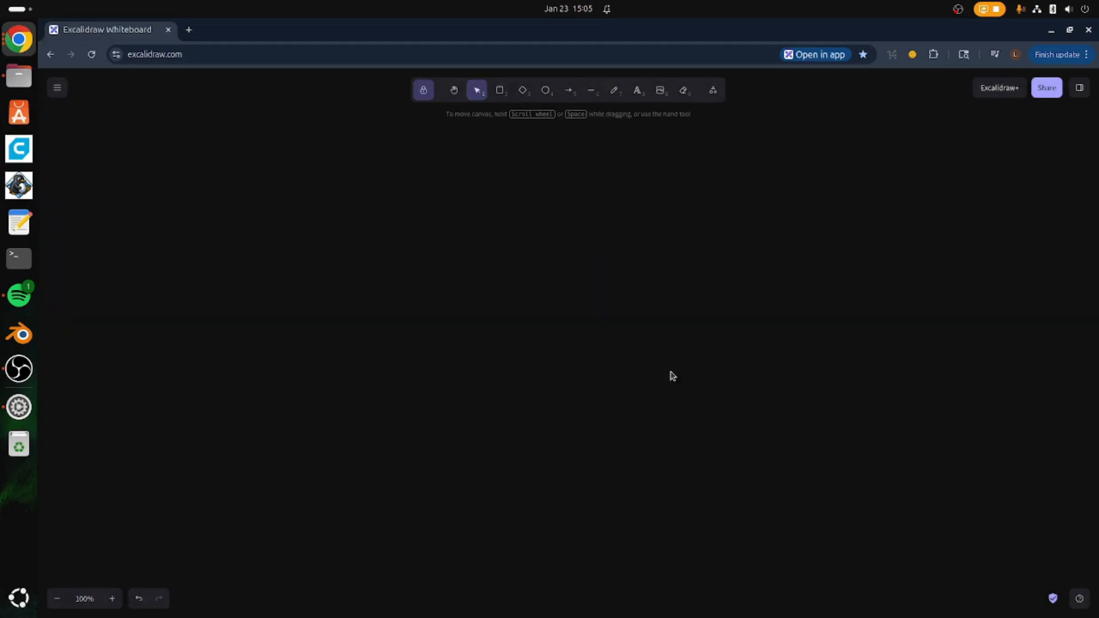
- Draw a four-sided box from straight lines and add short lines extending outward from its two left corners
left_click(591, 90)
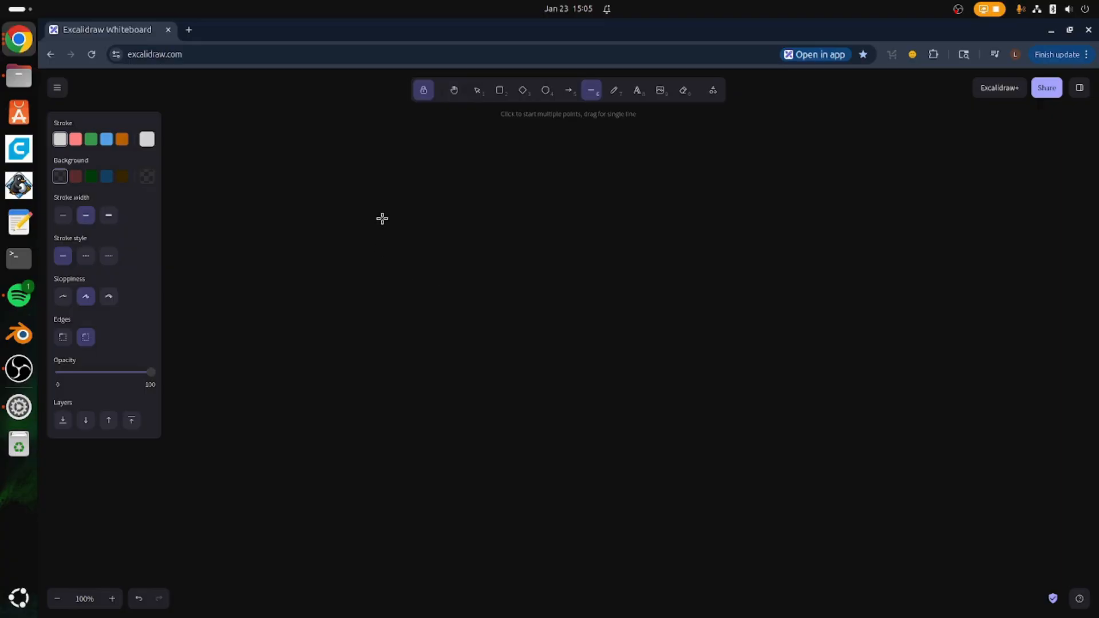
mouse_move(431, 227)
left_mouse_down()
mouse_move(429, 389)
mouse_move(654, 414)
mouse_move(620, 392)
mouse_move(579, 245)
mouse_move(613, 240)
mouse_move(626, 224)
mouse_move(540, 233)
mouse_move(430, 223)
left_mouse_up()
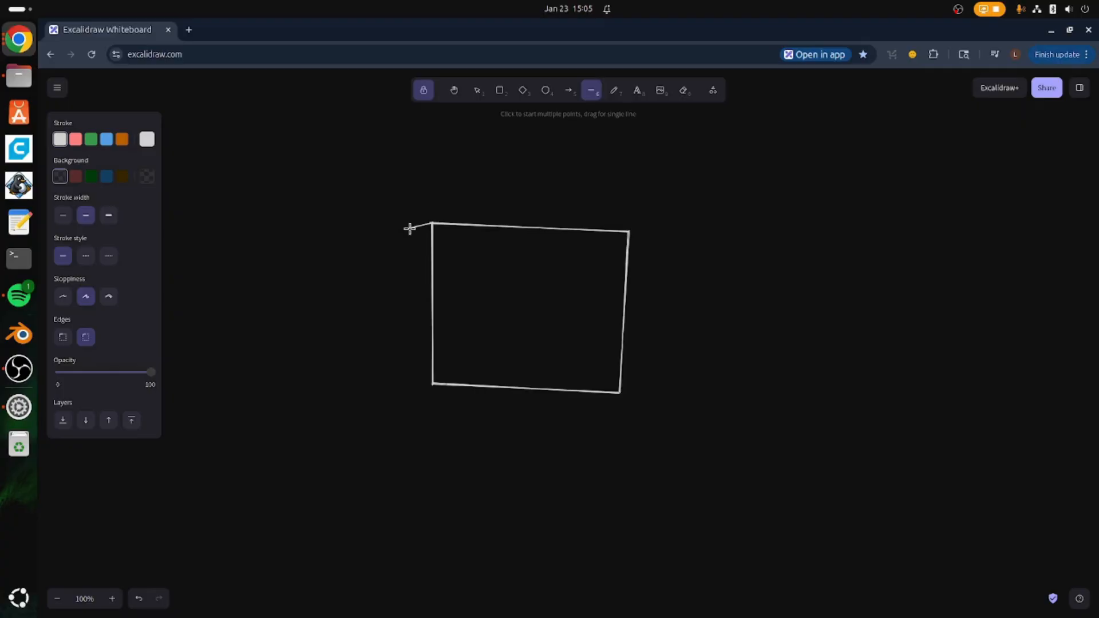
left_click_drag(409, 229, 400, 231)
left_click_drag(431, 384, 401, 380)
- Draw a curved multi-point line from beside the box, sweeping down and looping back below it
left_click(205, 271)
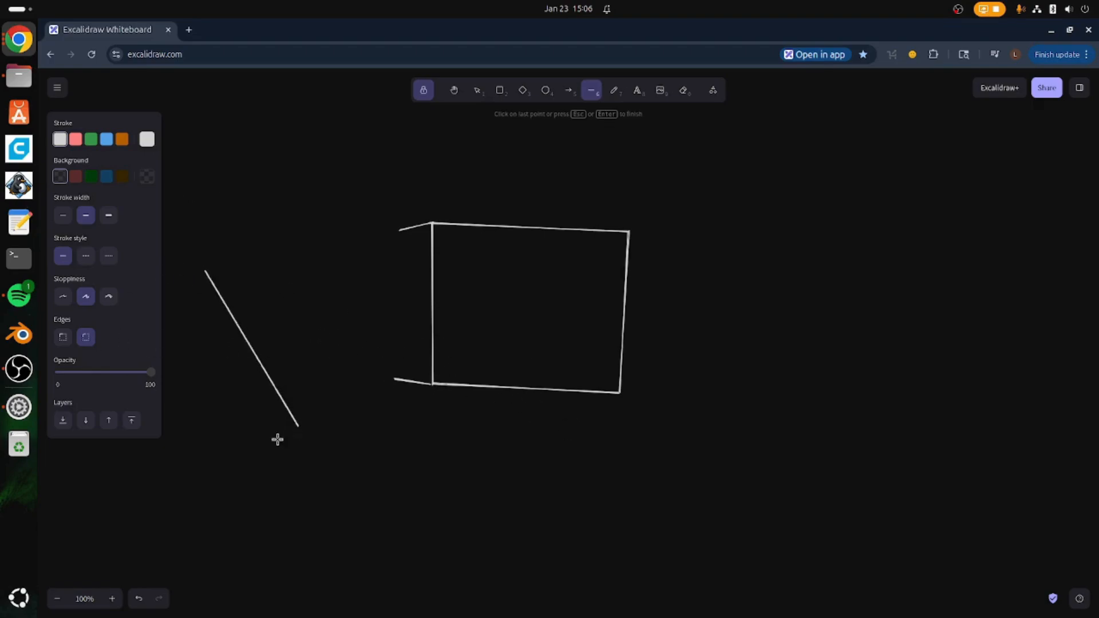
left_click(216, 433)
left_click(290, 456)
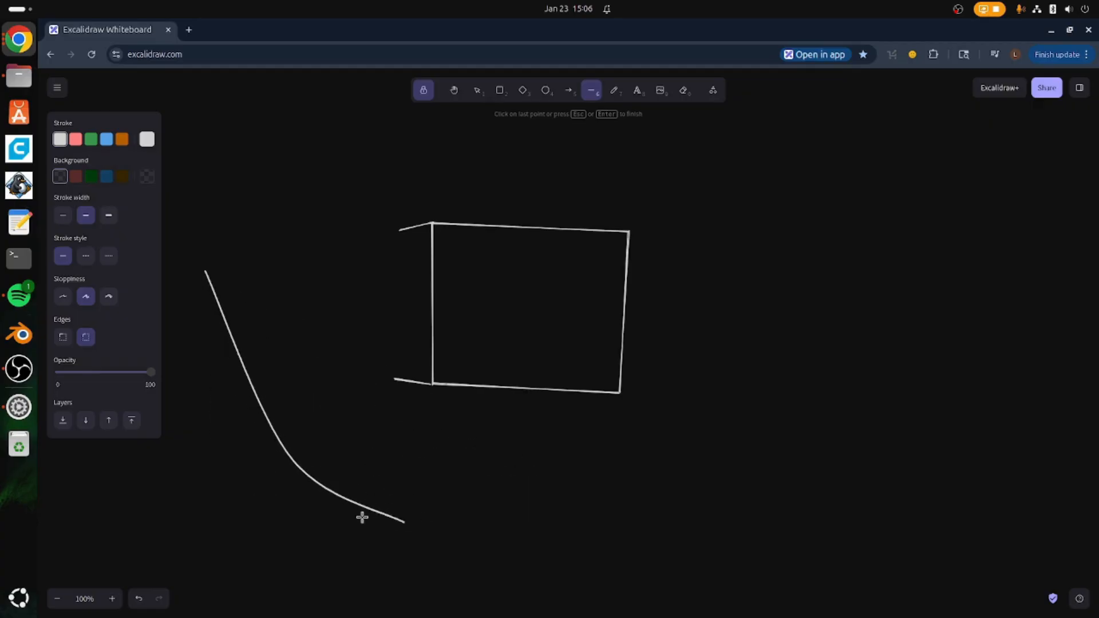
left_click(555, 497)
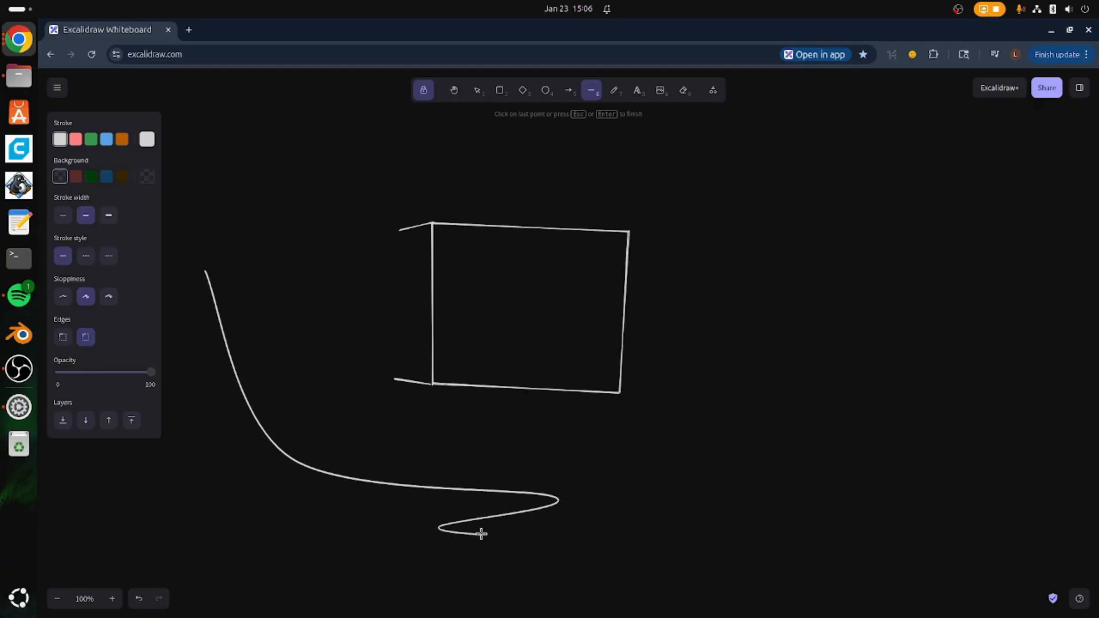
left_click(435, 524)
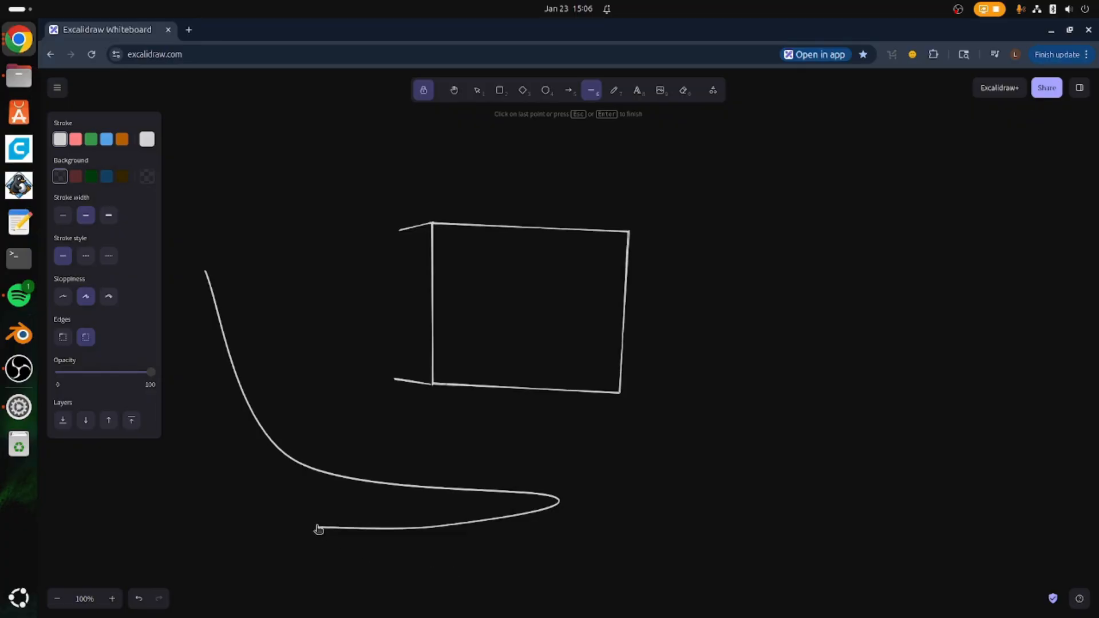
left_click(317, 527)
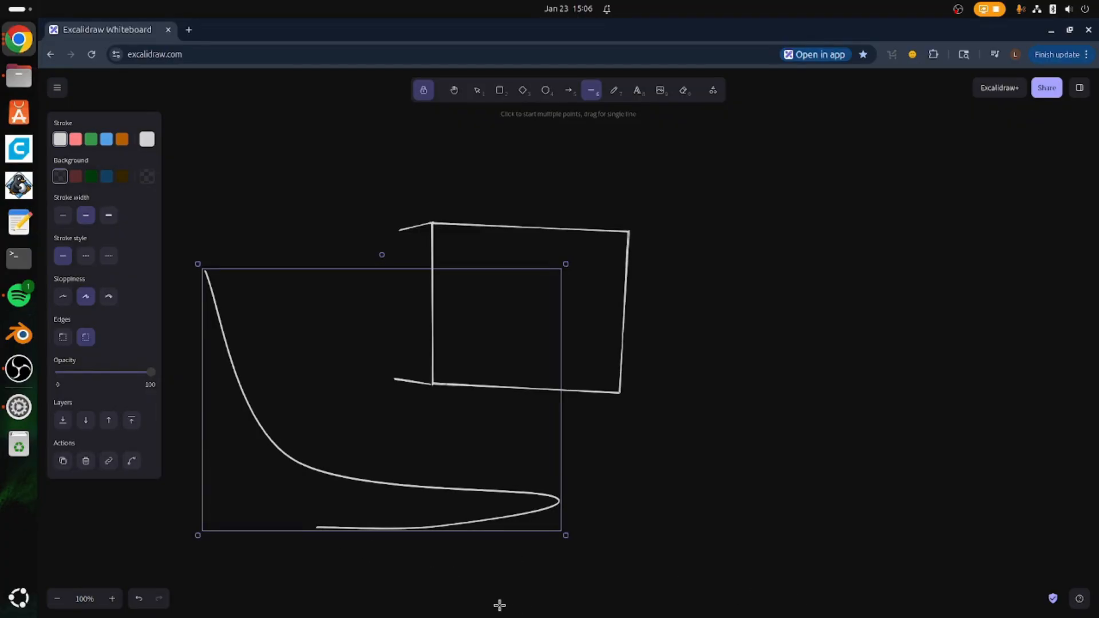
- Undo the curved multi-point line
key("ctrl+z")
key("ctrl+z")
key("ctrl+z")
key("ctrl+z")
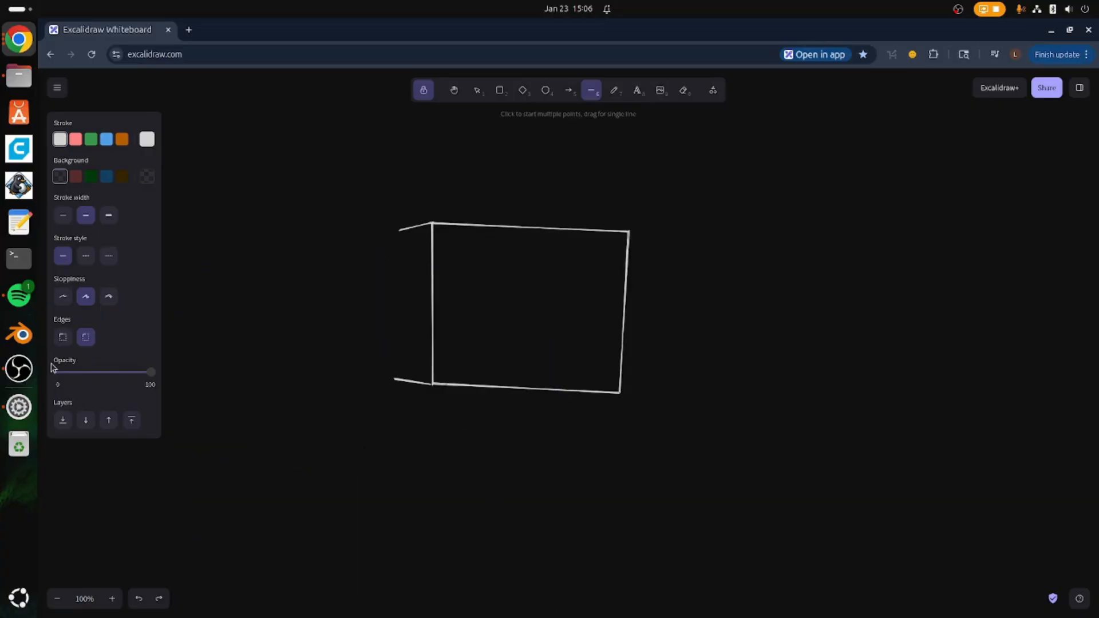
- Set the line edges to sharp and draw a zigzag multi-point line below and beside the box
left_click(63, 338)
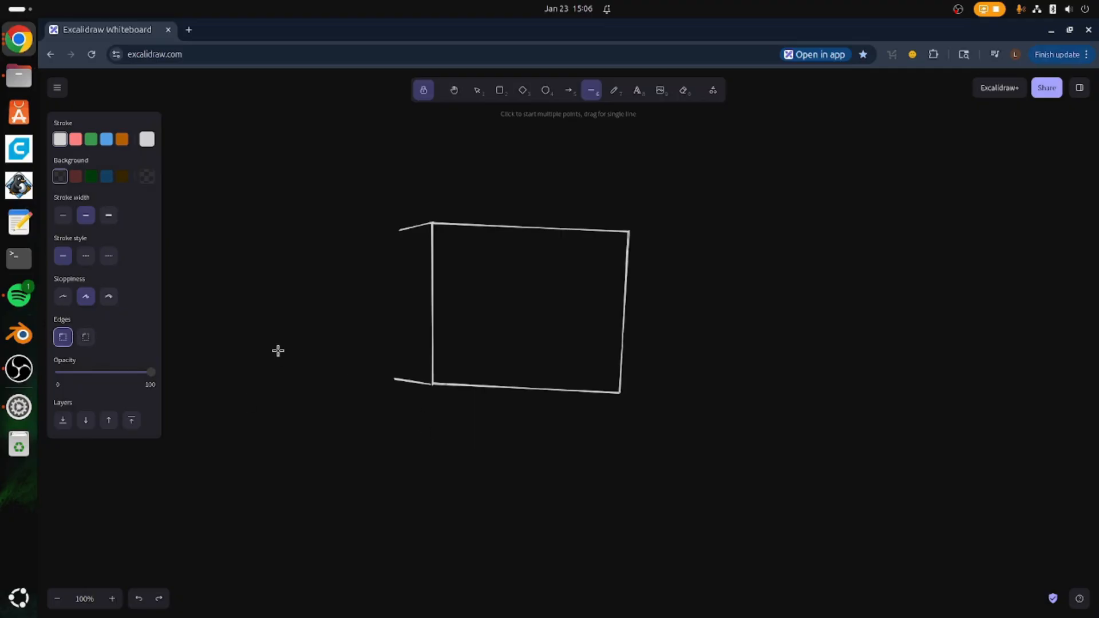
left_click(260, 345)
left_click(432, 529)
left_click(273, 507)
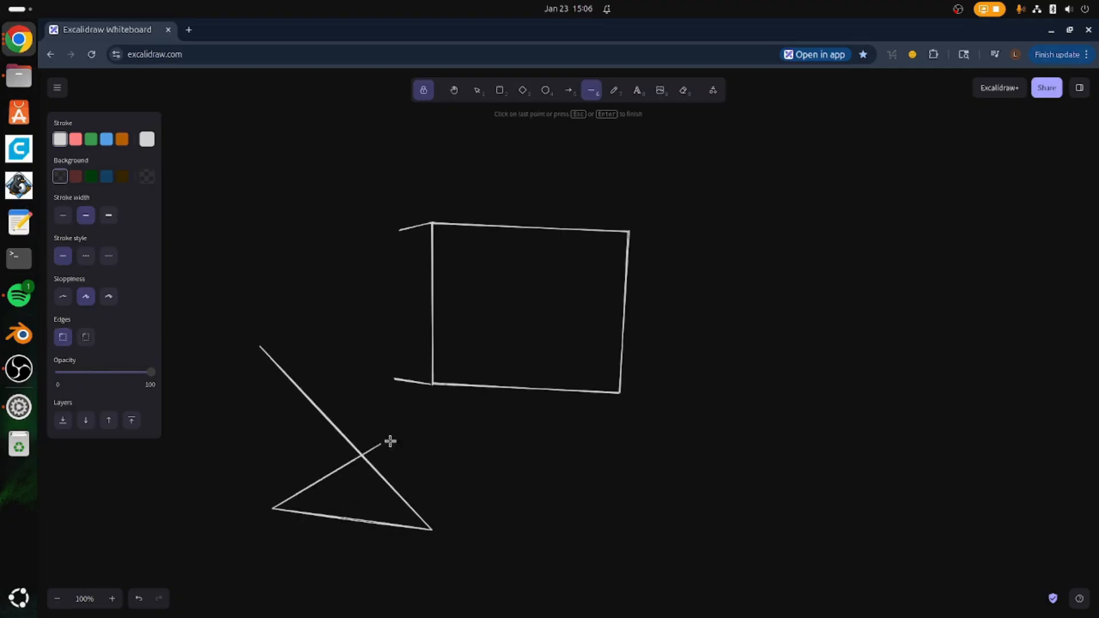
left_click(435, 432)
left_click(517, 524)
left_click(312, 503)
left_click(297, 491)
left_click(315, 462)
left_click(340, 459)
left_click(409, 468)
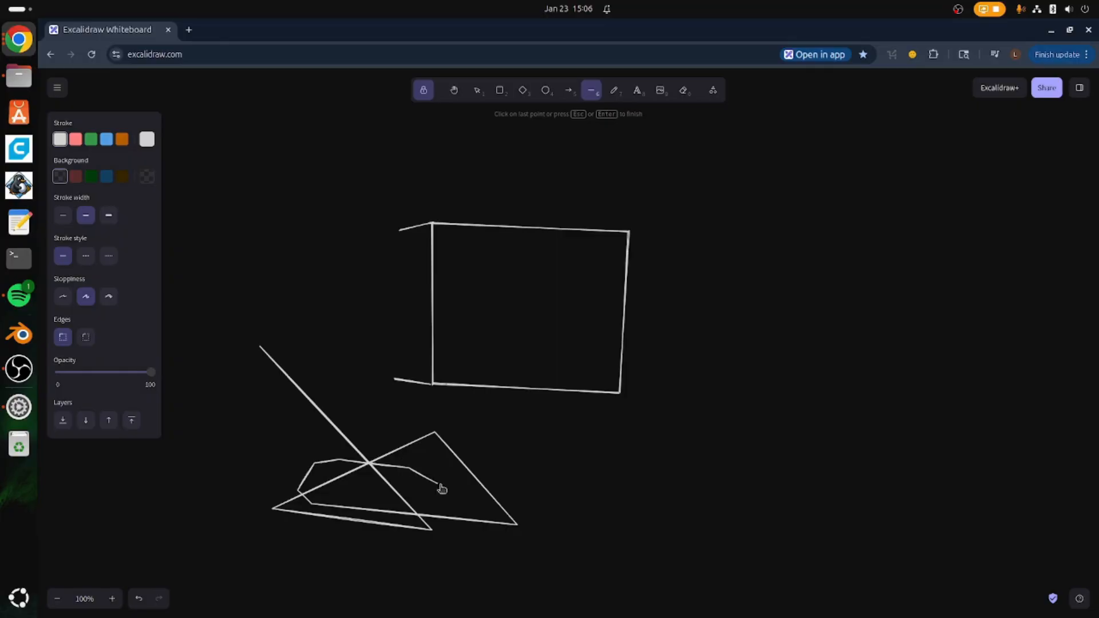
left_click(438, 485)
double_click(422, 497)
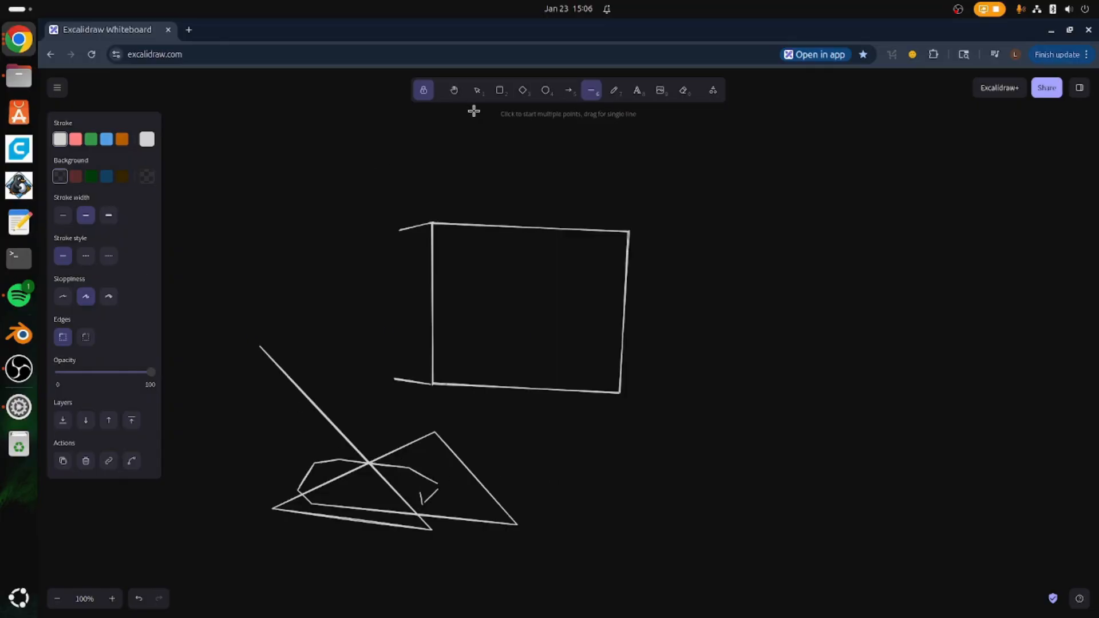
- Delete the zigzag line and the small leftover strokes below the box
left_click(477, 90)
left_click_drag(196, 158, 368, 617)
left_click_drag(590, 510, 153, 510)
left_click(343, 511)
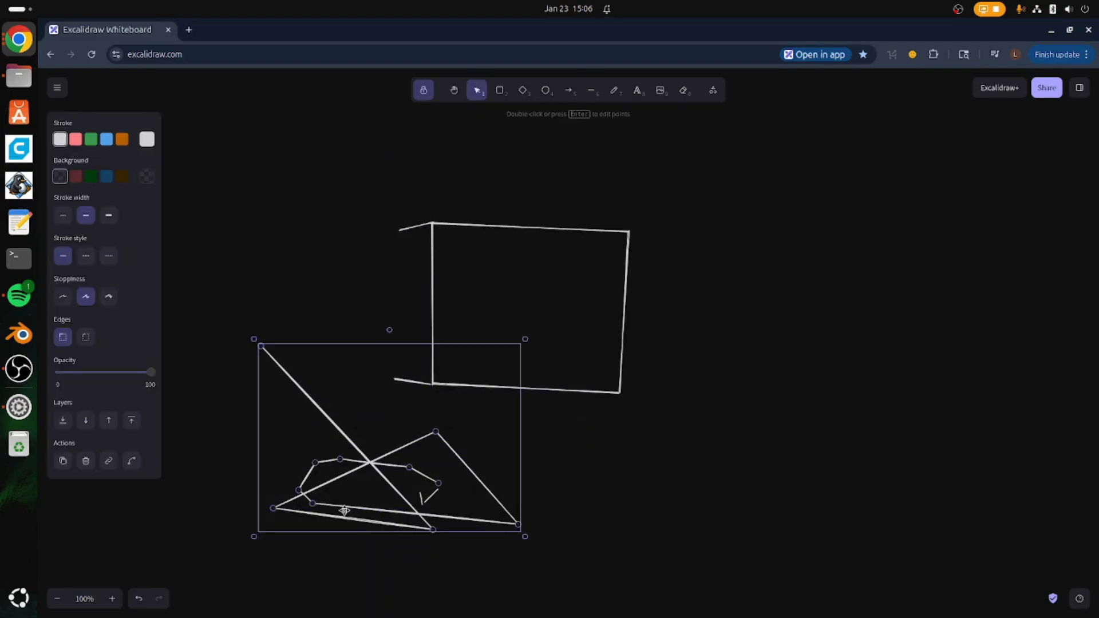
key("Delete")
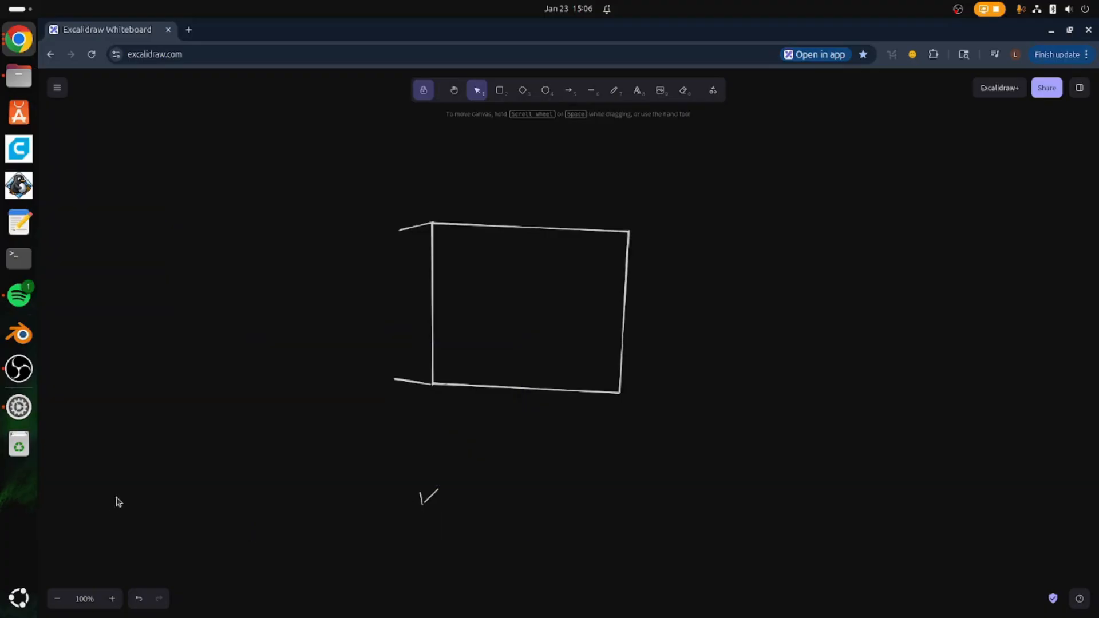
left_click(433, 497)
key("Delete")
- Close the box's narrow side face with a straight line and add lines above it for a gable and roof
left_click(591, 90)
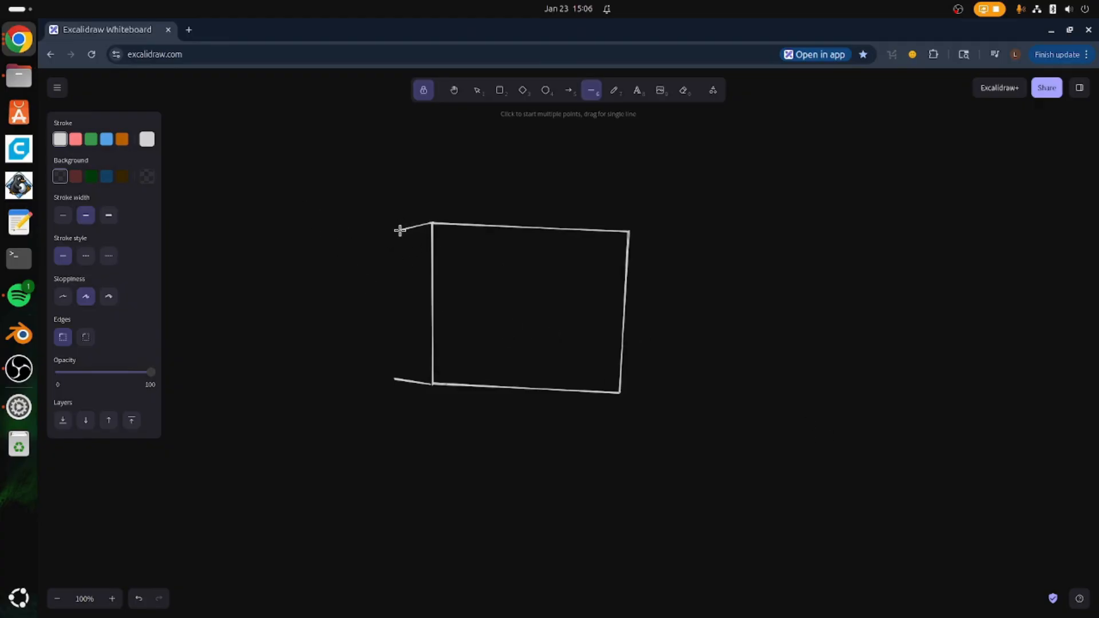
mouse_move(400, 230)
left_mouse_down()
mouse_move(403, 378)
mouse_move(394, 378)
left_mouse_up()
left_click_drag(402, 224, 430, 151)
left_click_drag(429, 221, 432, 149)
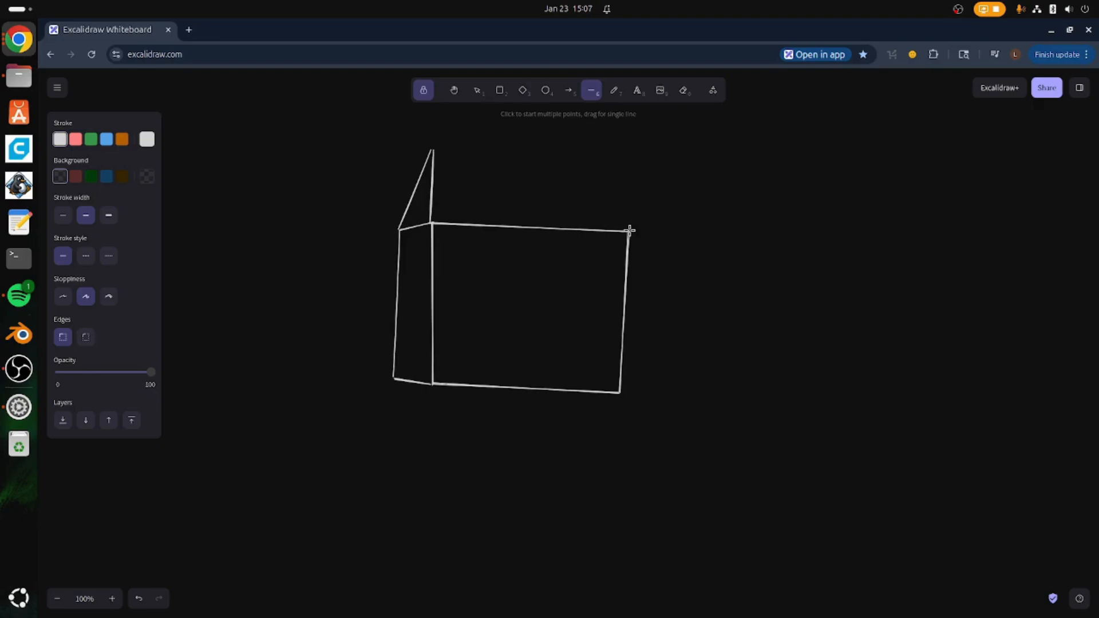
mouse_move(629, 231)
left_mouse_down()
mouse_move(620, 164)
mouse_move(435, 149)
left_mouse_up()
- Draw a narrow ellipse in the gable and shift the gable's peak outward over the middle of the side face
left_click(546, 90)
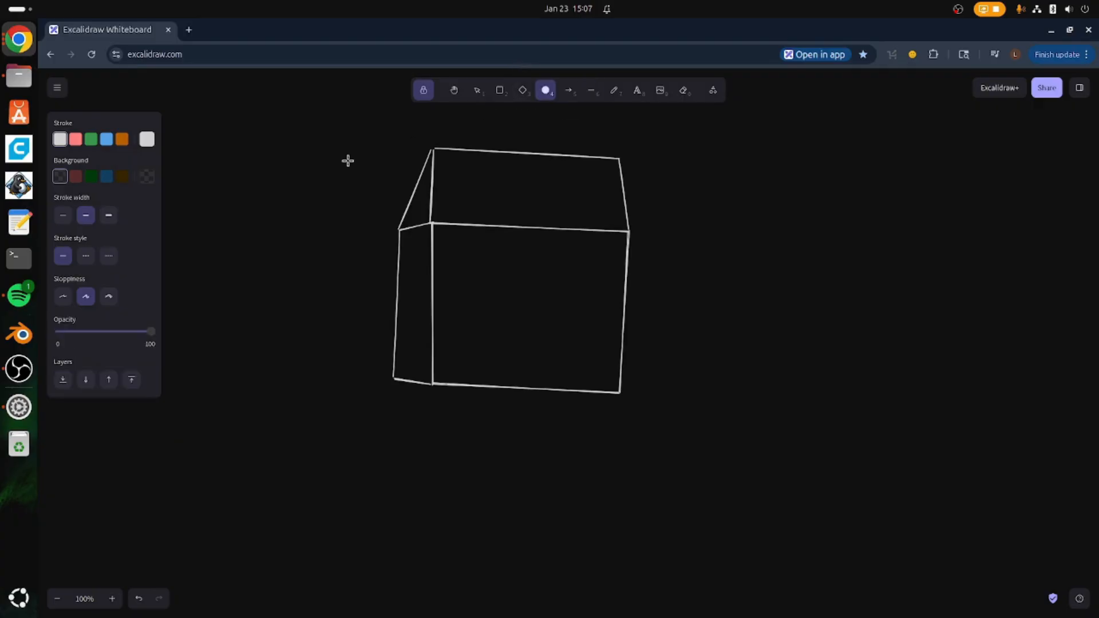
left_click_drag(422, 182, 427, 208)
key("v")
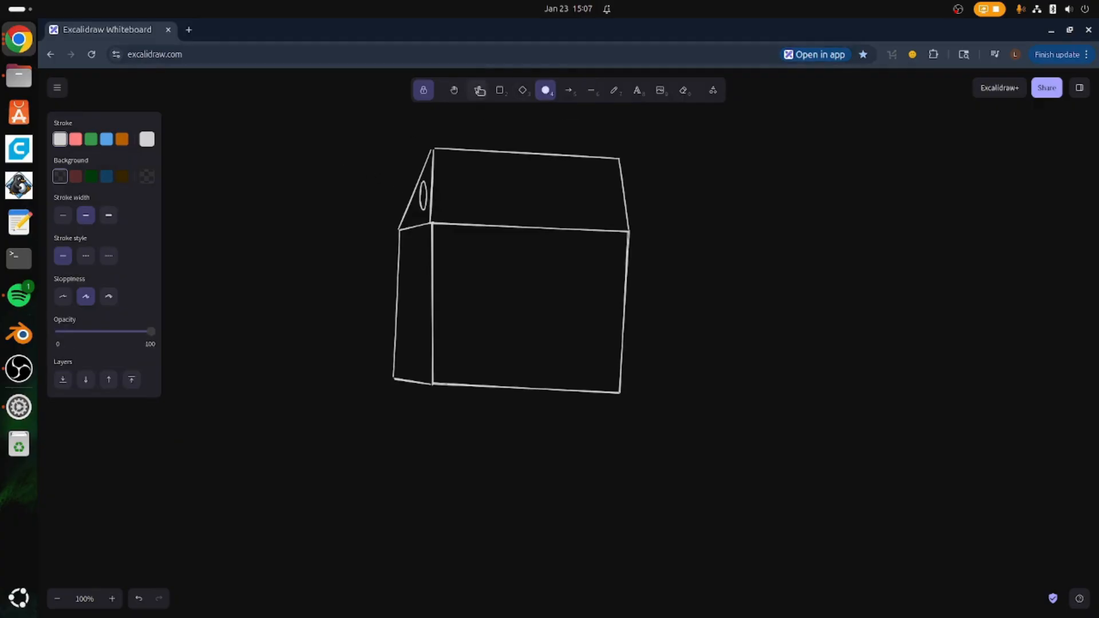
left_click(425, 191)
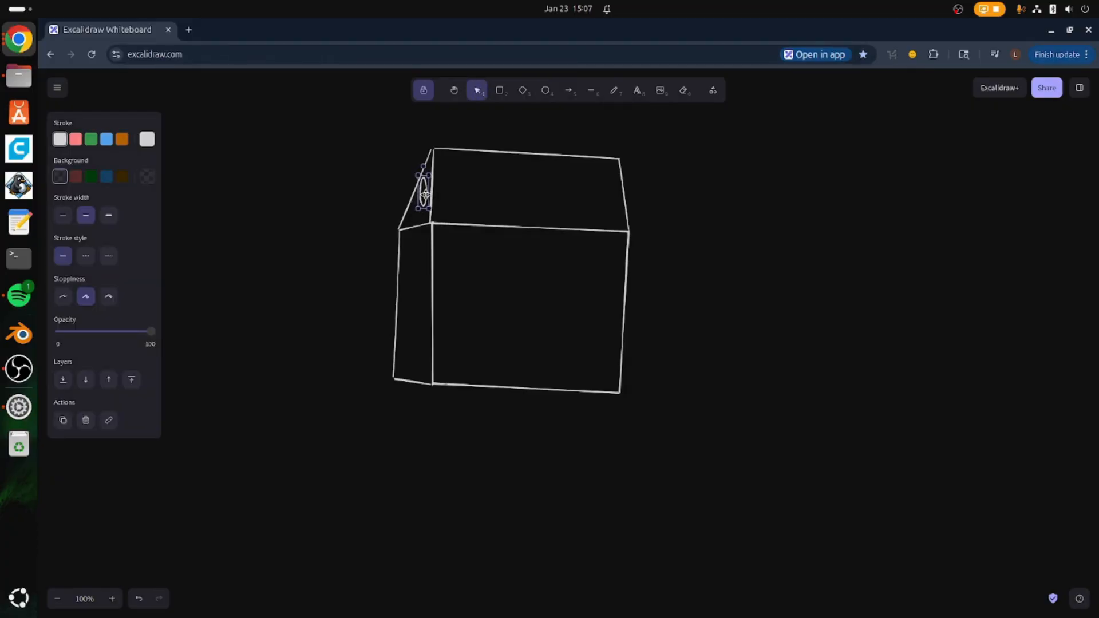
left_click(412, 194)
left_click_drag(431, 150, 400, 151)
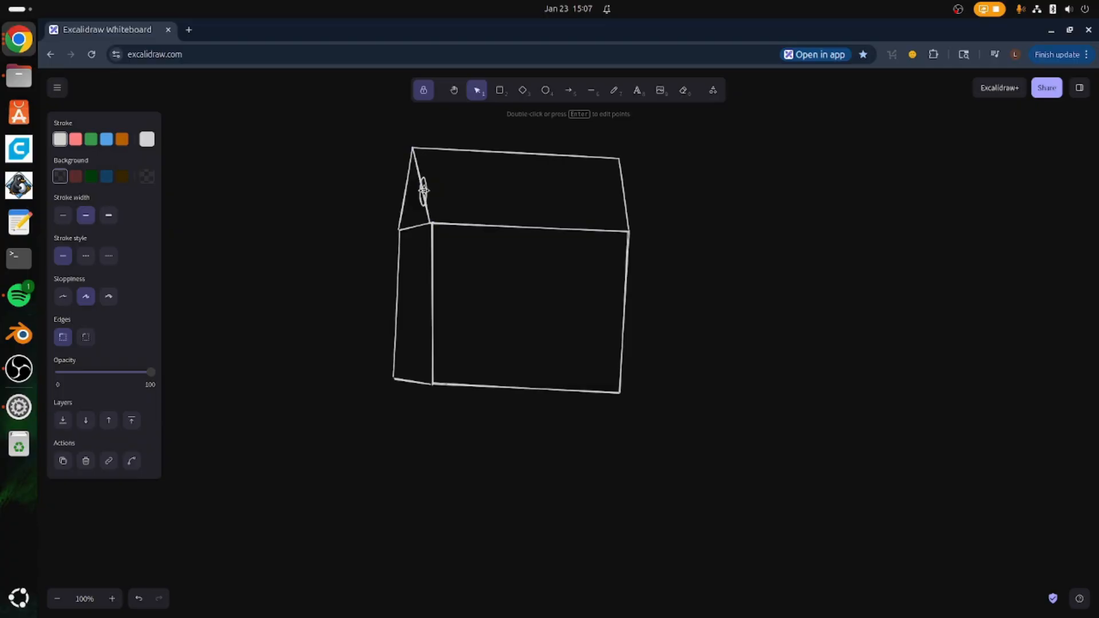
- Move the ellipse into the middle of the gable, try a wider shape, and undo the widening
left_click(424, 192)
mouse_move(424, 191)
left_mouse_down()
mouse_move(412, 201)
mouse_move(426, 187)
left_mouse_up()
left_click(366, 213)
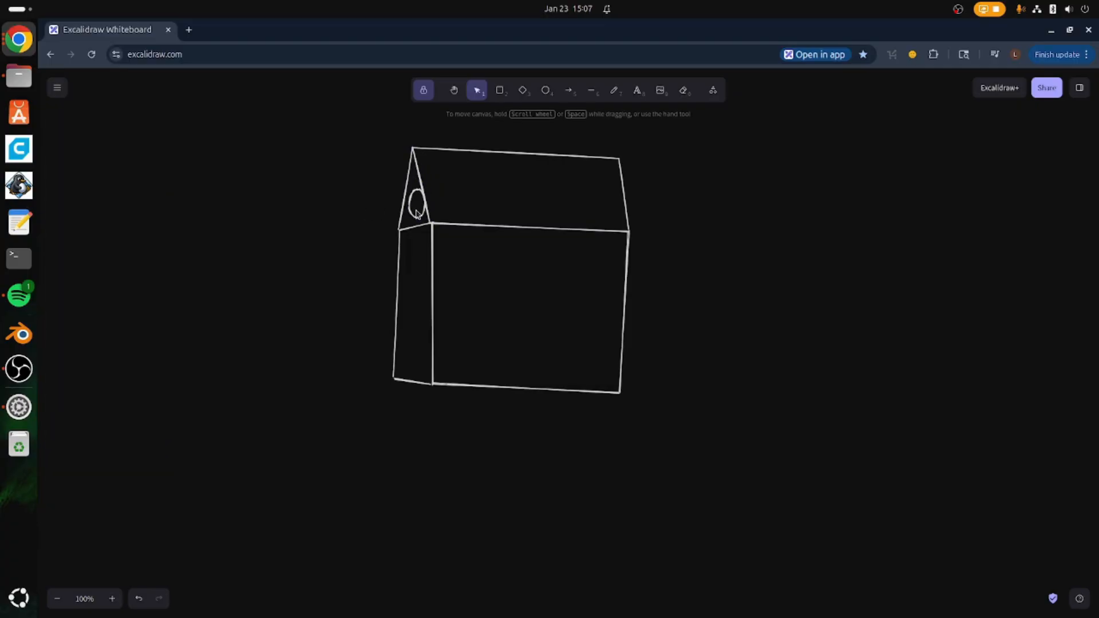
key("ctrl+z")
key("ctrl+z")
left_click(365, 231)
- Try a sharp-edged rectangle and a round-edged rectangle on the house's front wall, undoing each one
left_click(499, 92)
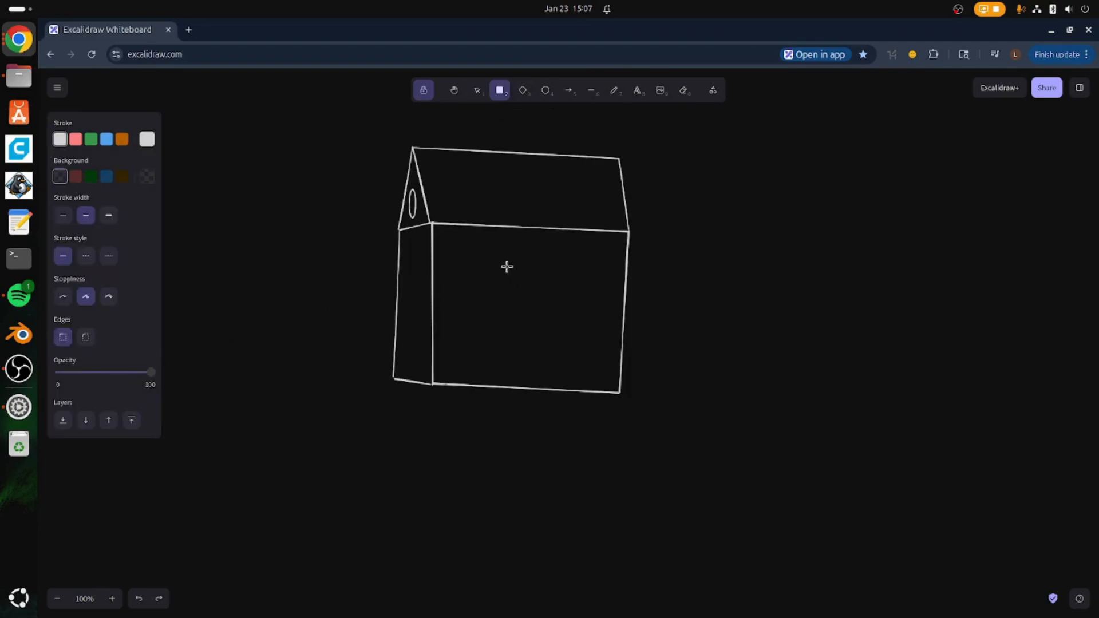
left_click_drag(481, 259, 540, 378)
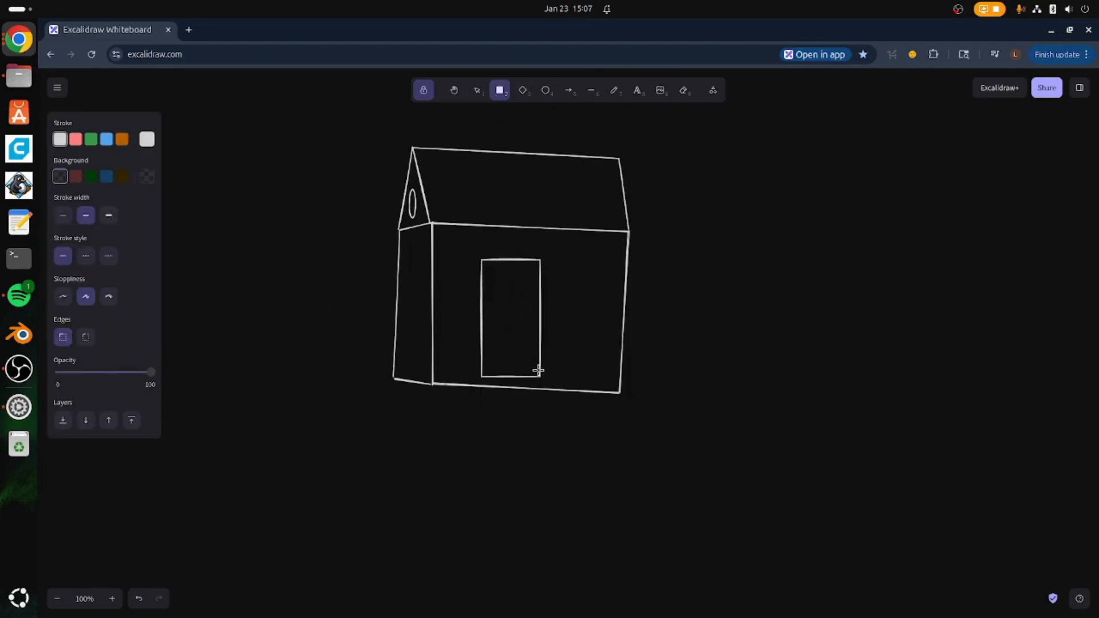
key("ctrl+z")
left_click(86, 338)
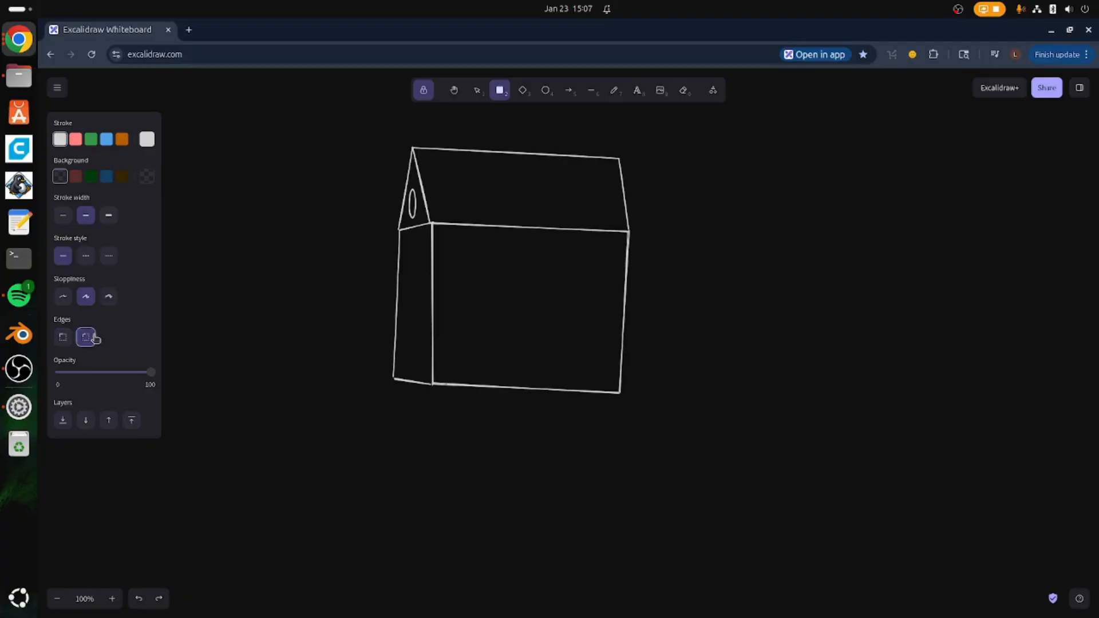
left_click_drag(492, 257, 628, 398)
key("ctrl+z")
- Draw a tall, narrow sharp-edged rectangle on the house's side wall and widen it slightly
left_click(63, 337)
mouse_move(408, 250)
left_mouse_down()
mouse_move(422, 271)
mouse_move(422, 372)
left_mouse_up()
left_click(477, 90)
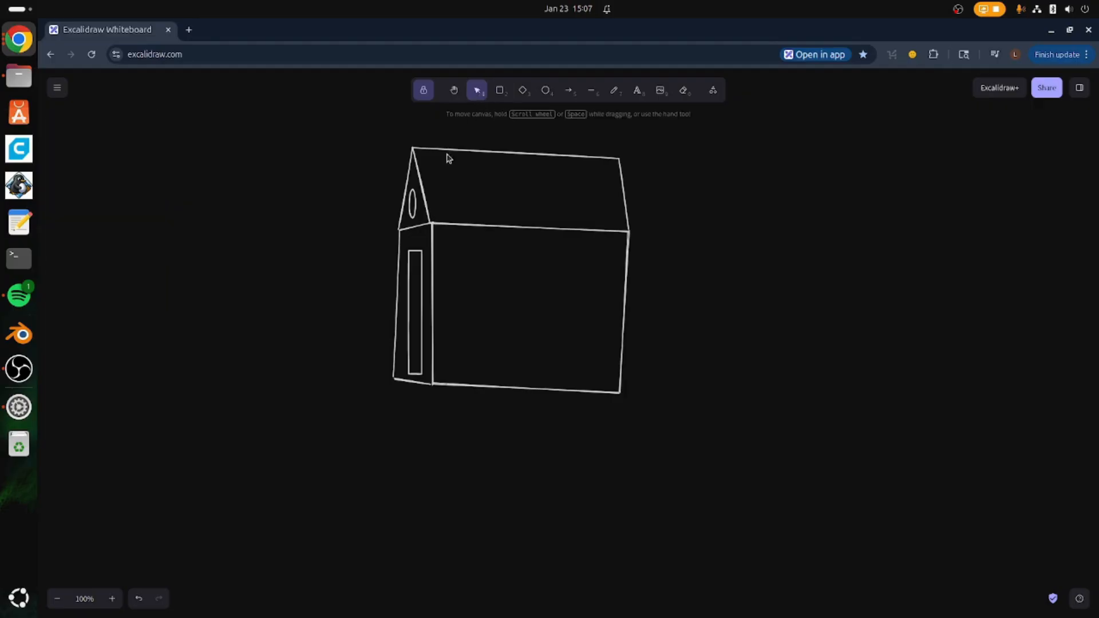
left_click(414, 283)
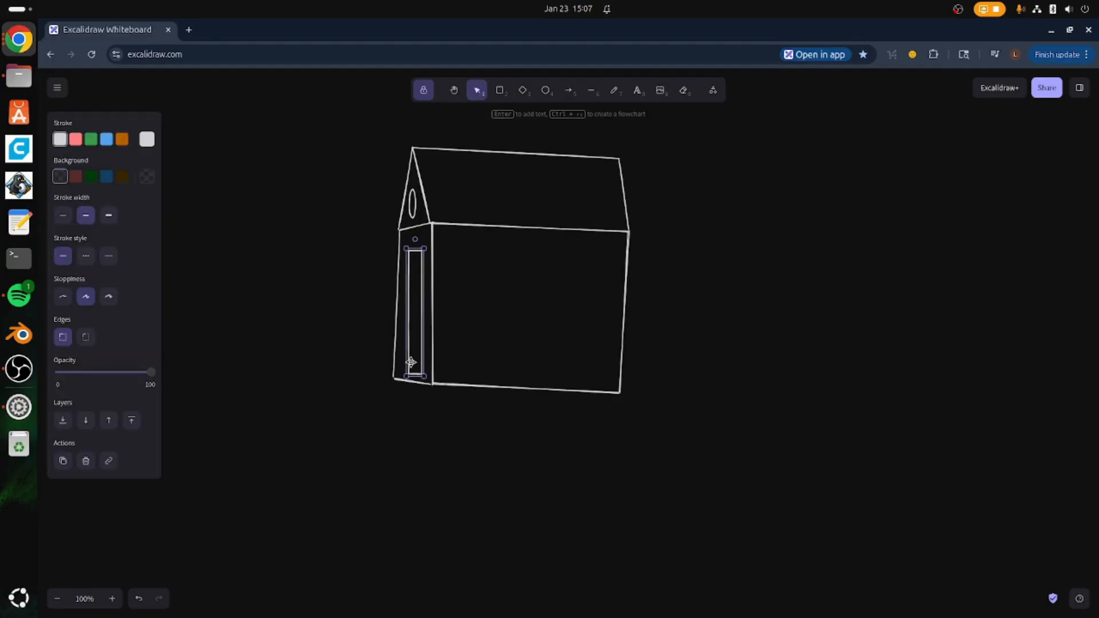
mouse_move(405, 378)
left_mouse_down()
mouse_move(410, 365)
mouse_move(380, 385)
mouse_move(405, 376)
left_mouse_up()
- Open the narrow rectangle's text editing, leave it empty, and remove the rectangle from the side wall
double_click(410, 282)
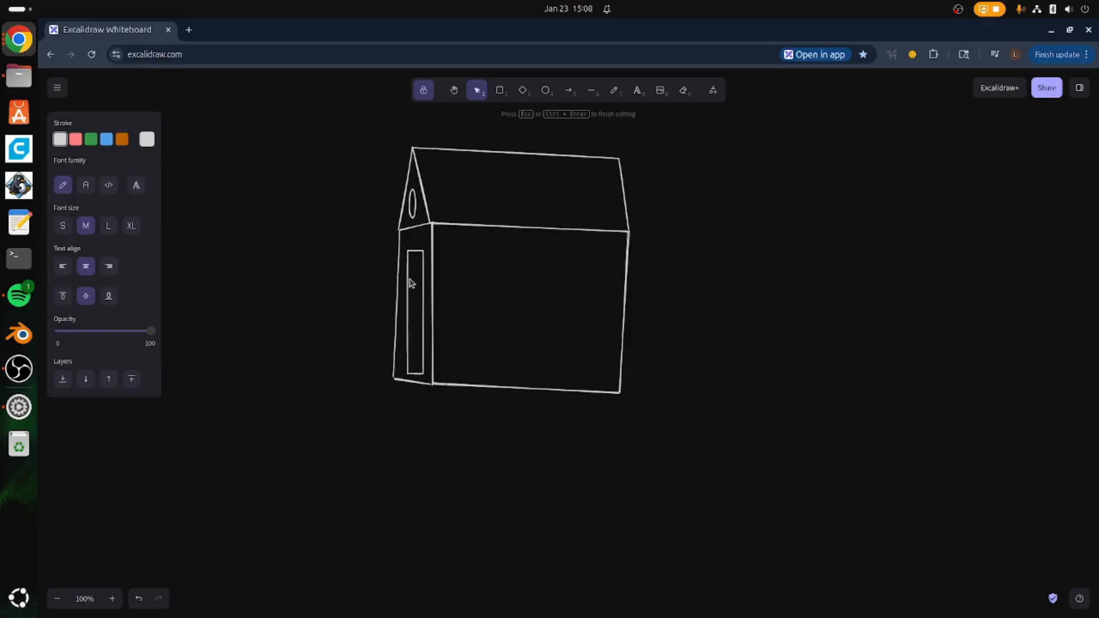
key("Escape")
left_click(352, 299)
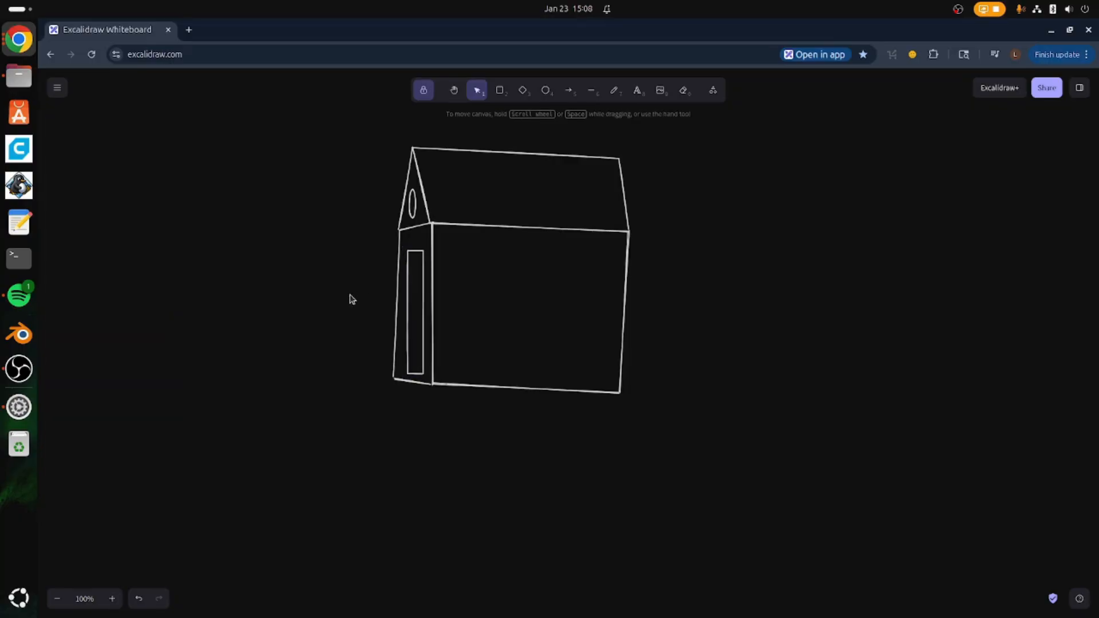
left_click(410, 287)
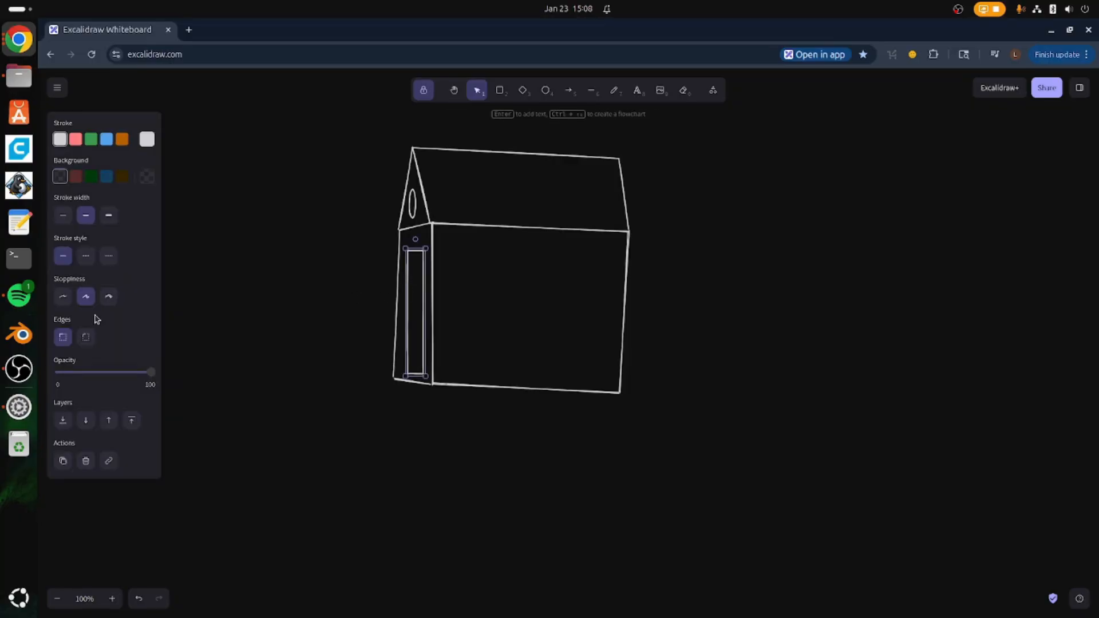
key("Escape")
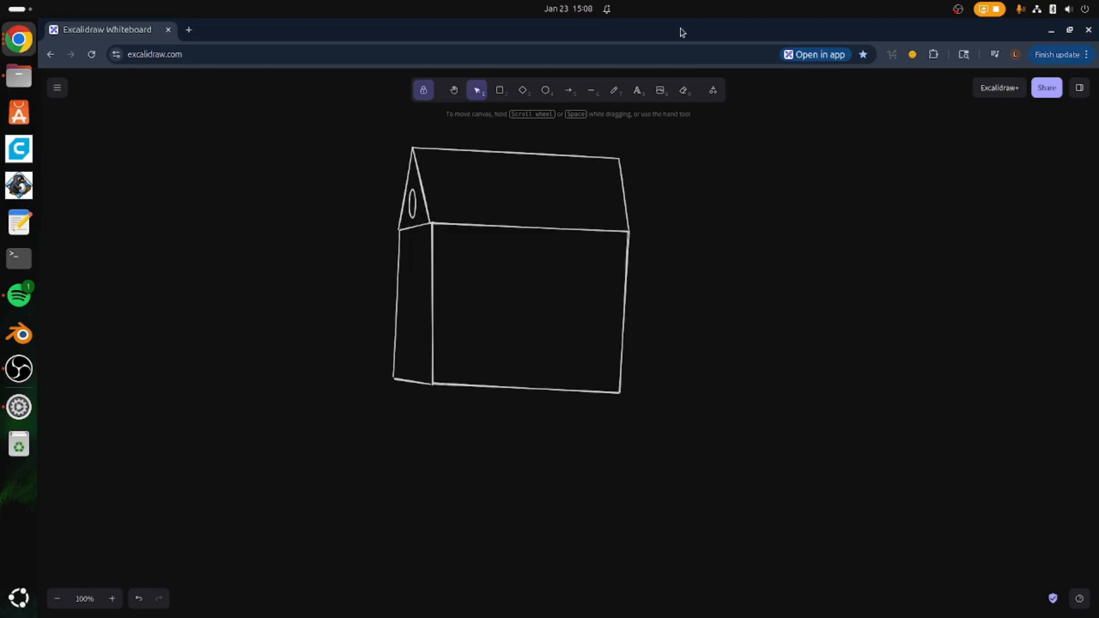
- Draw a slanted four-sided door from straight lines on the narrow side wall
left_click(595, 95)
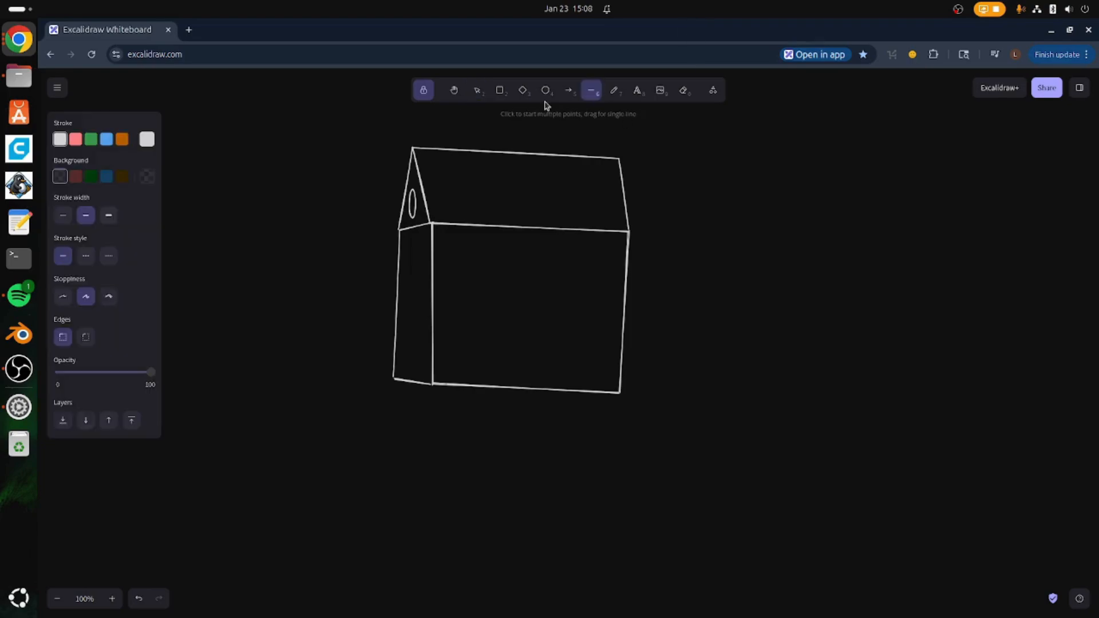
left_click(415, 258)
double_click(416, 370)
left_click(407, 267)
double_click(403, 360)
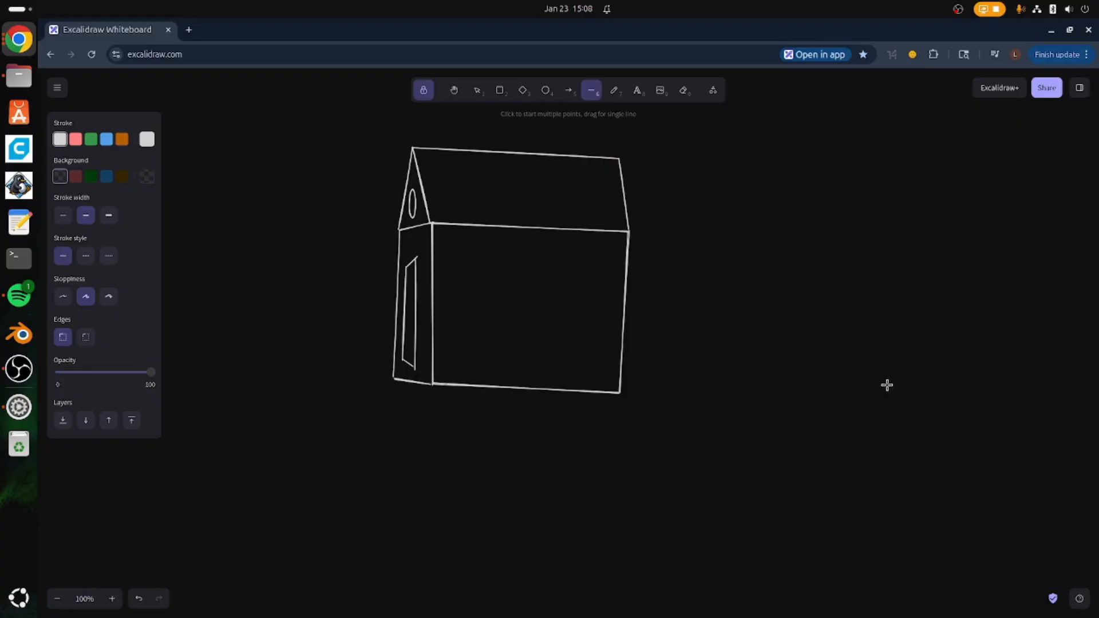
left_click(504, 273)
key("ctrl+z")
- Draw a sharp-edged rectangular window on the front wall and position it near the wall's middle
left_click(502, 89)
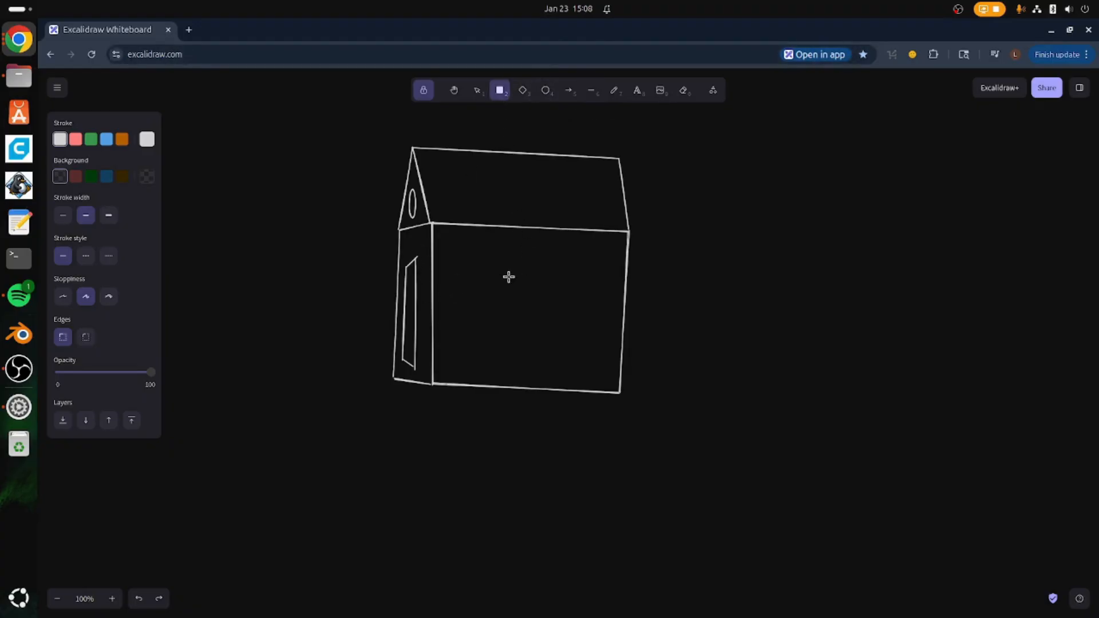
left_click_drag(497, 260, 519, 319)
left_click(477, 90)
left_click(497, 318)
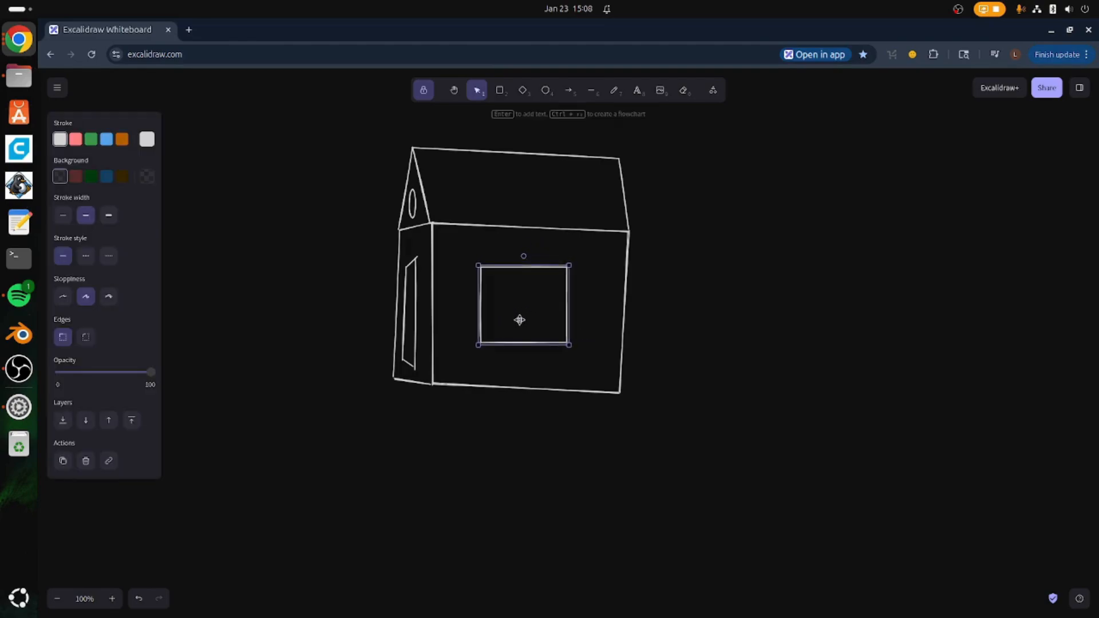
left_click(756, 280)
- Divide the front window into four panes with a vertical and a horizontal line
left_click(592, 90)
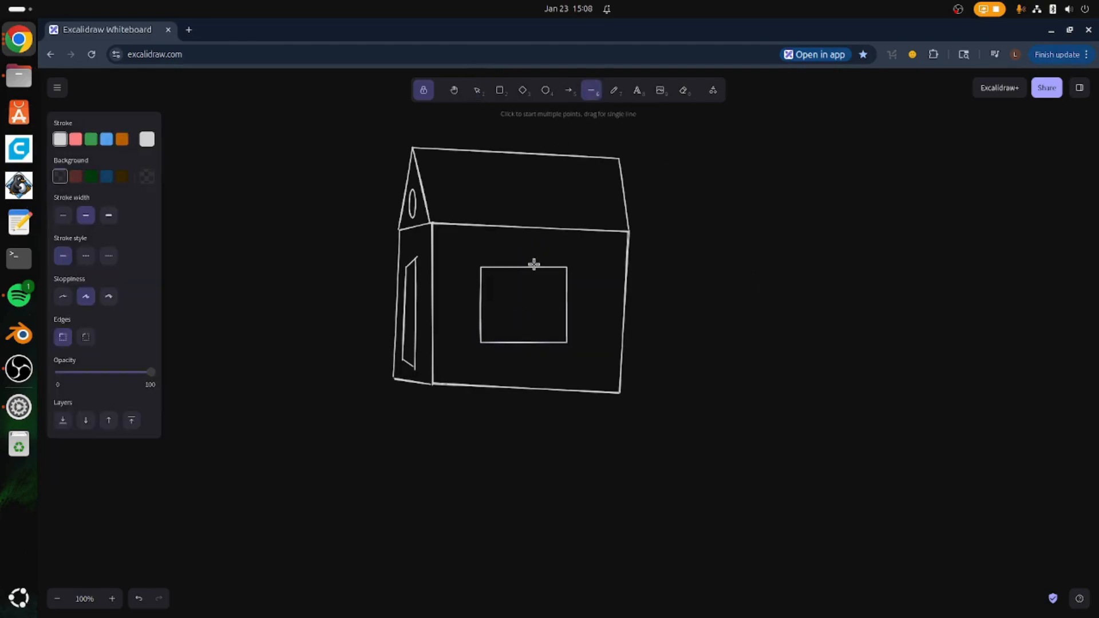
left_click_drag(525, 268, 526, 343)
left_click_drag(568, 305, 485, 304)
- Group the front window's frame with its vertical and horizontal dividing lines
left_click(477, 91)
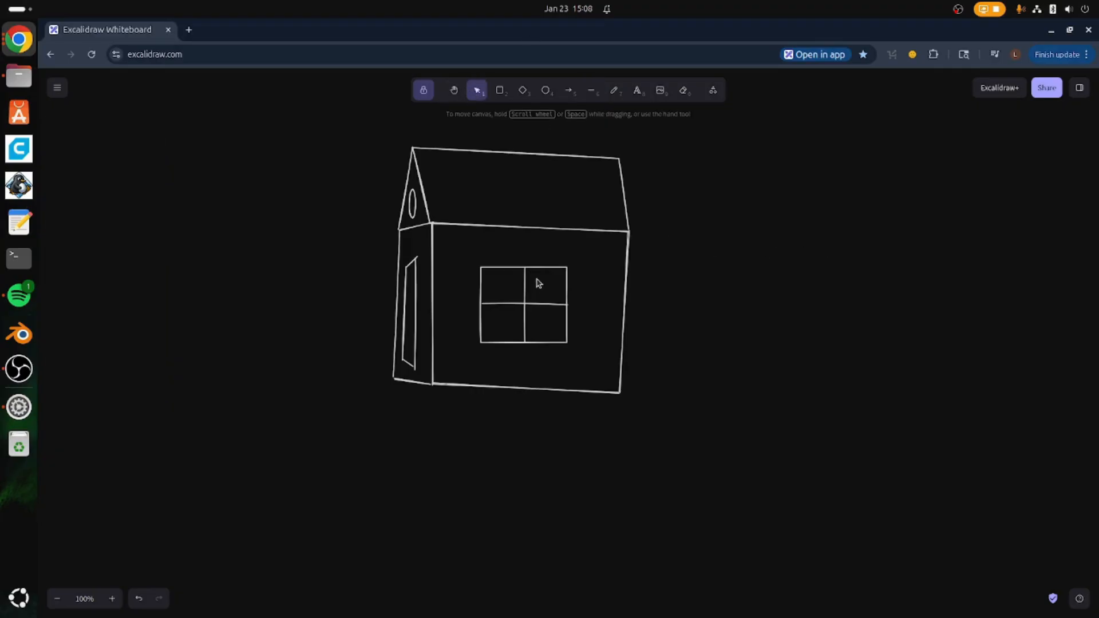
left_click(527, 289)
key("ctrl+z")
left_click(525, 280)
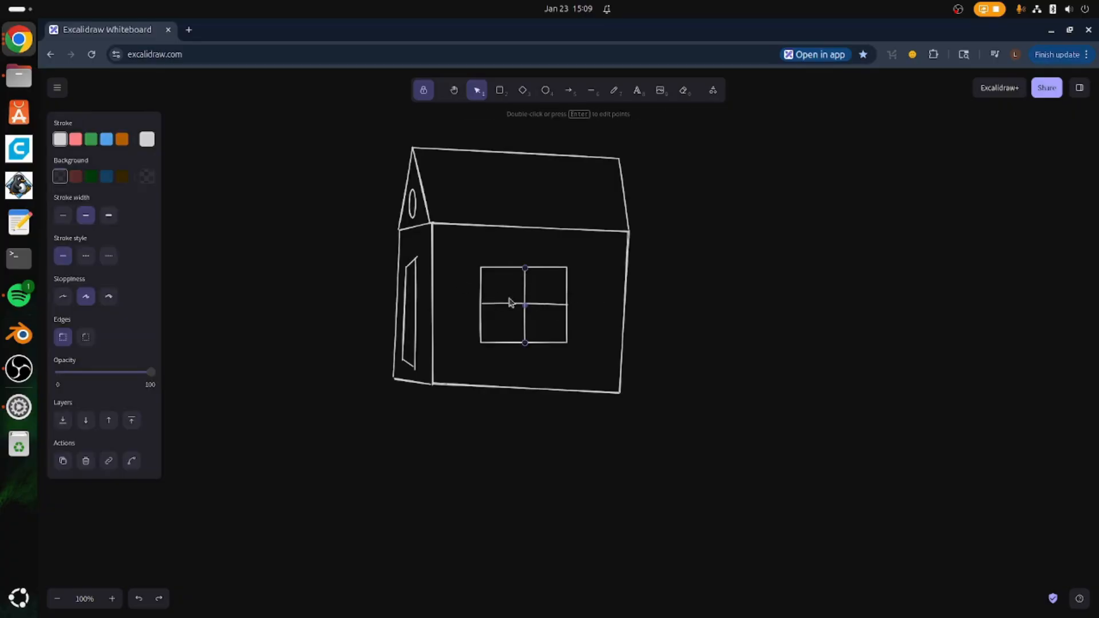
left_click(513, 314)
left_click(511, 305)
left_click_drag(458, 252, 572, 354)
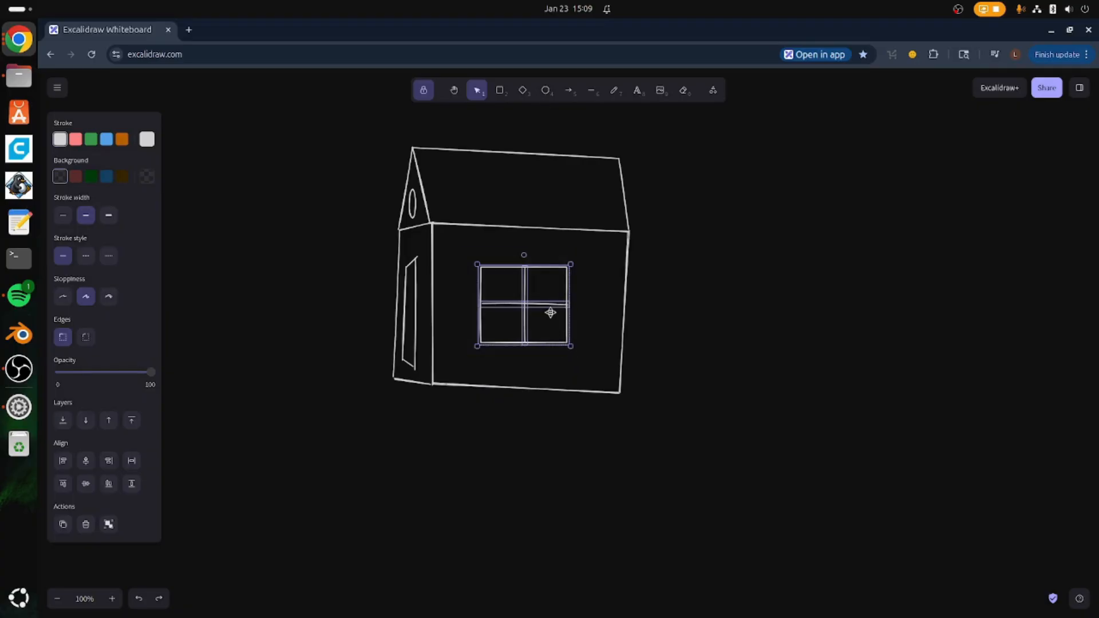
key("ctrl+g")
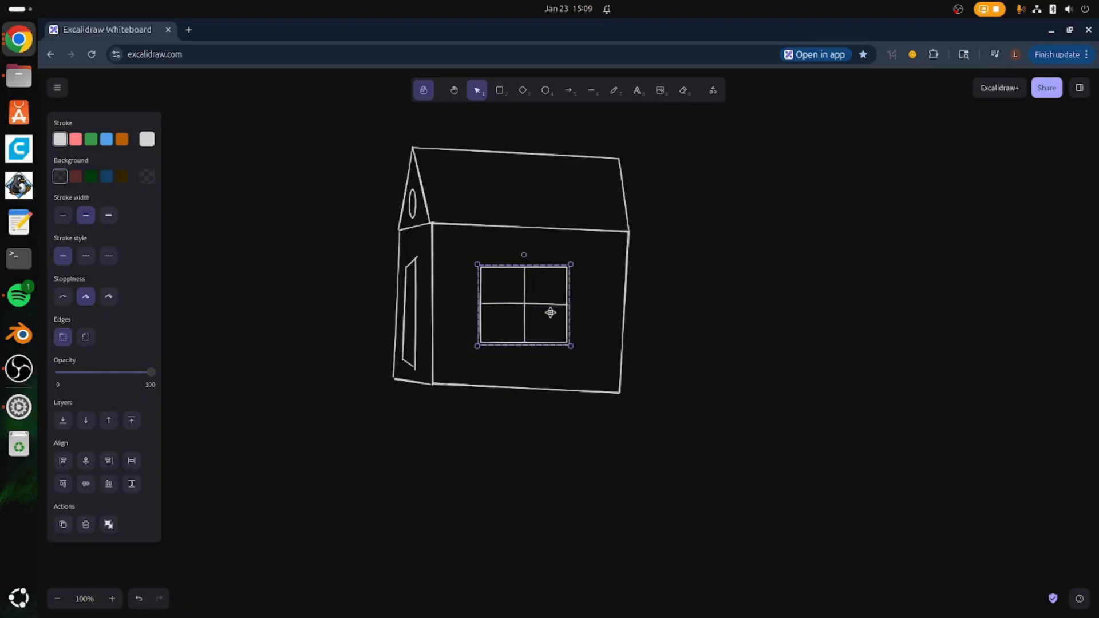
- Move the grouped window slightly higher on the front wall
left_click(579, 296)
mouse_move(540, 303)
left_mouse_down()
mouse_move(530, 276)
mouse_move(535, 299)
mouse_move(544, 291)
left_mouse_up()
left_click_drag(535, 309, 531, 295)
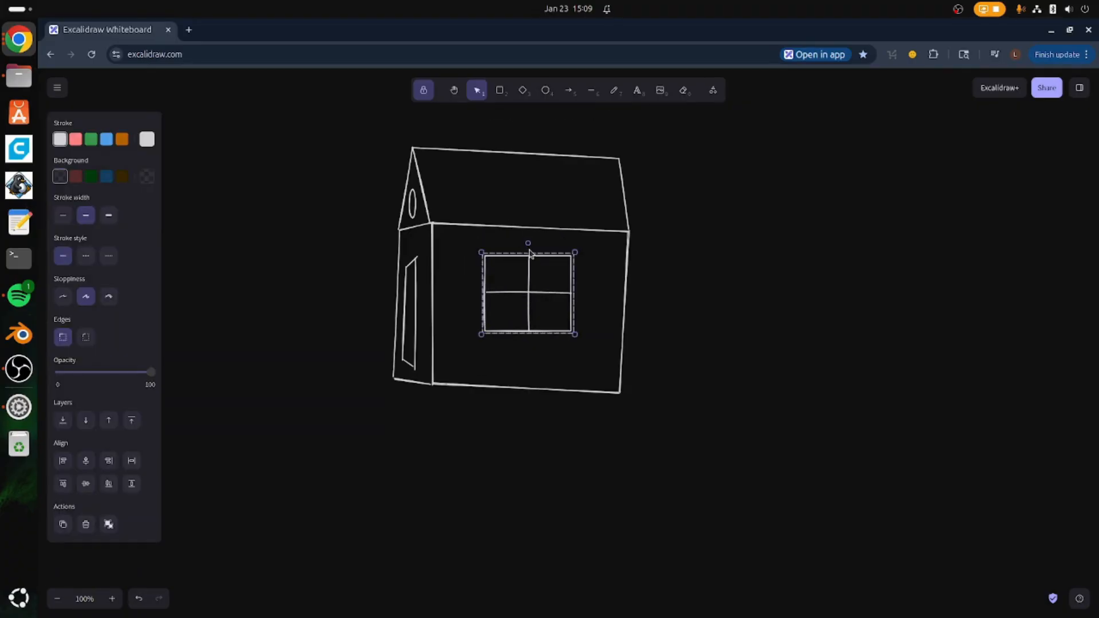
- Try tilting the grouped window slightly clockwise to follow the wall's slant, and undo the rotation
left_click_drag(530, 245, 533, 242)
left_click(768, 352)
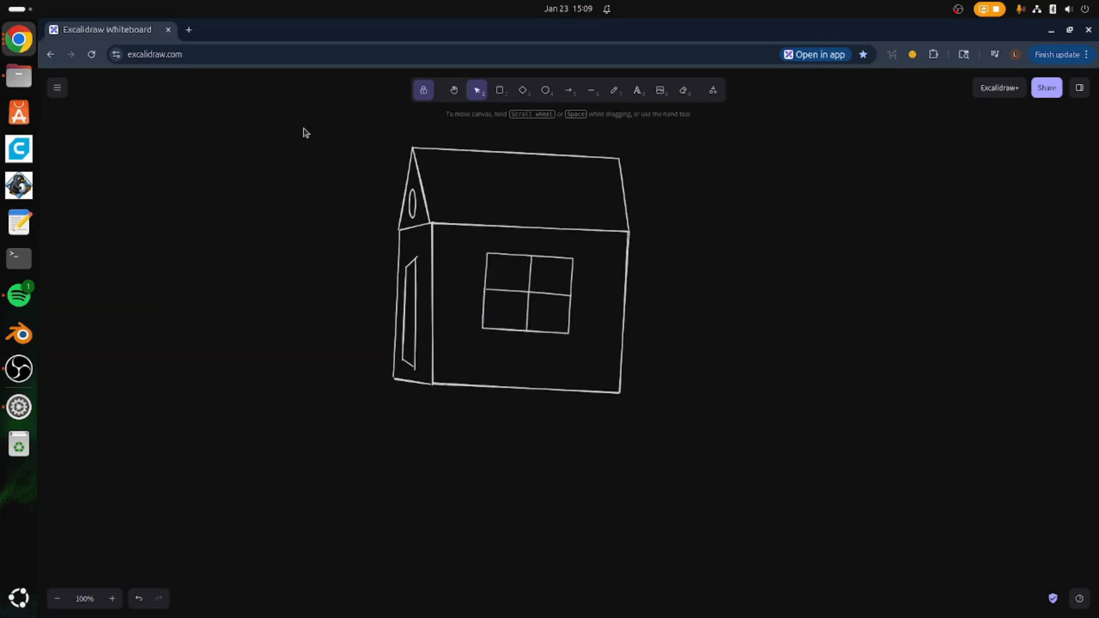
key("ctrl+z")
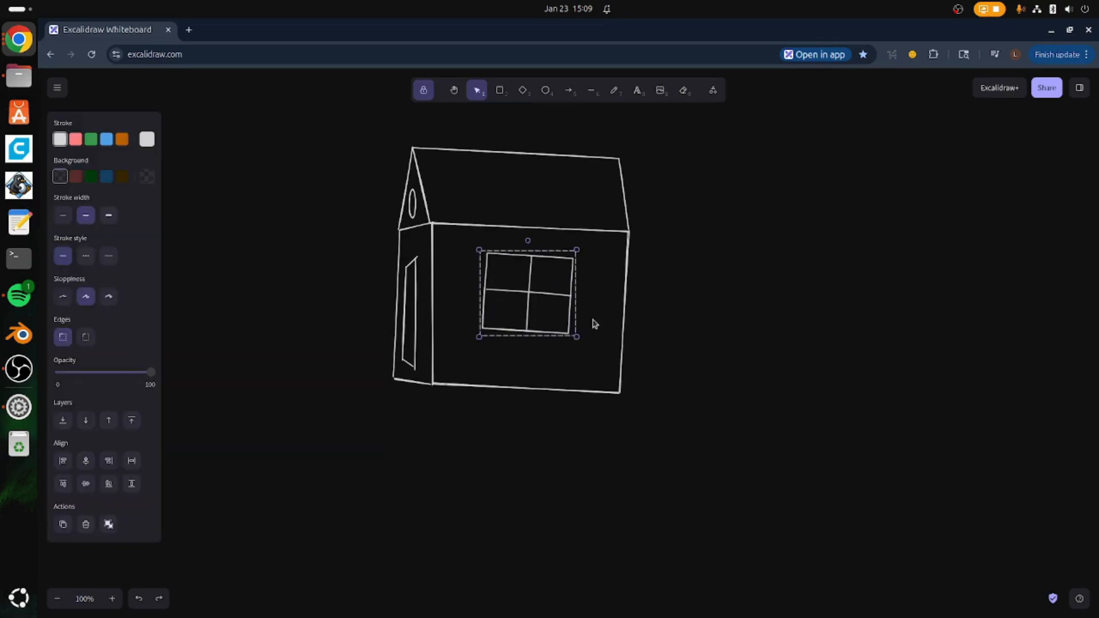
key("ctrl+z")
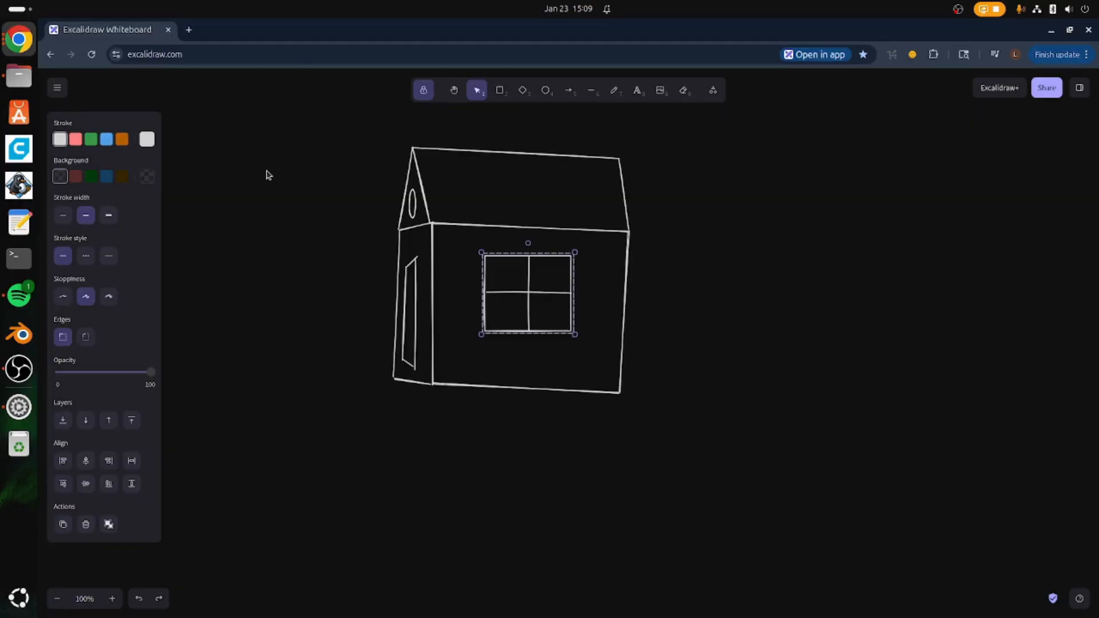
- Try rotating the whole house together with its window slightly counterclockwise, and undo the rotation
left_click(392, 165)
left_click_drag(343, 120, 698, 483)
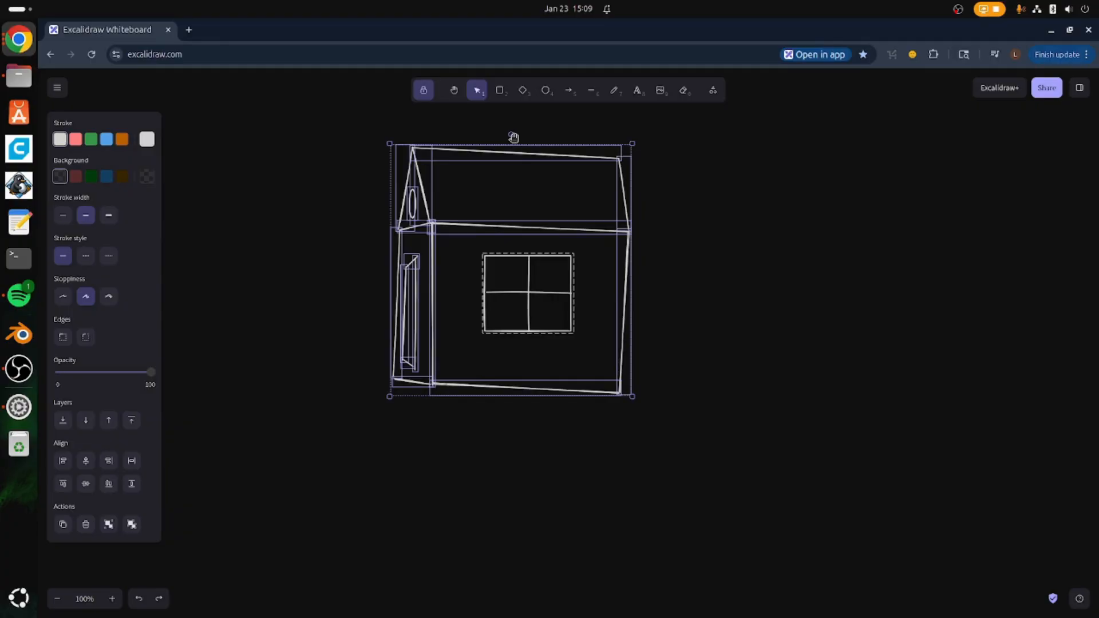
left_click_drag(514, 137, 506, 138)
left_click(651, 354)
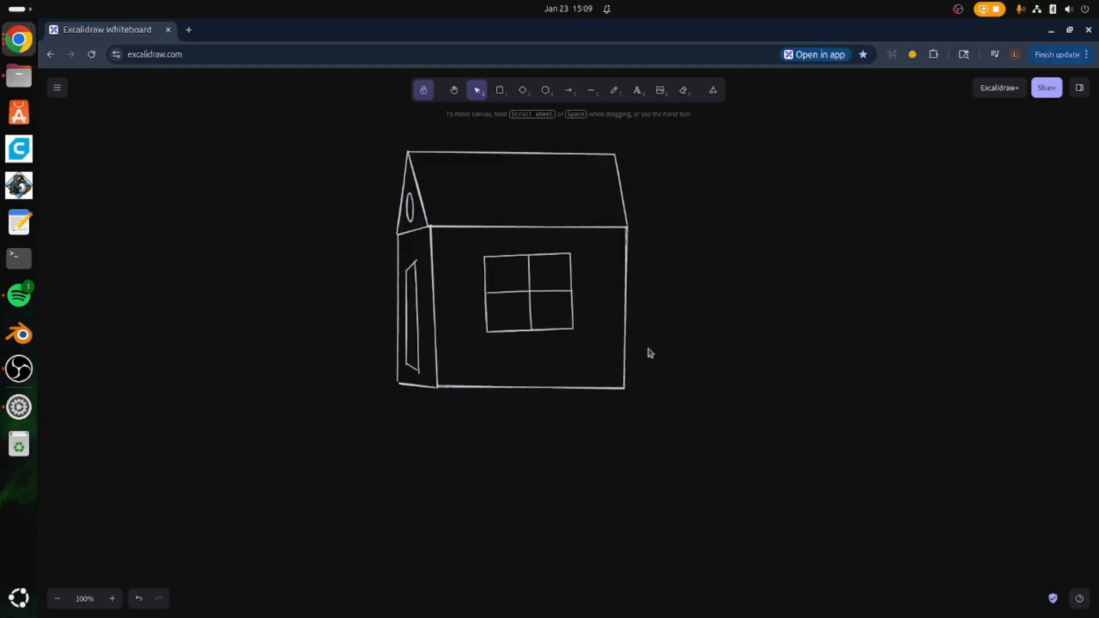
key("ctrl+z")
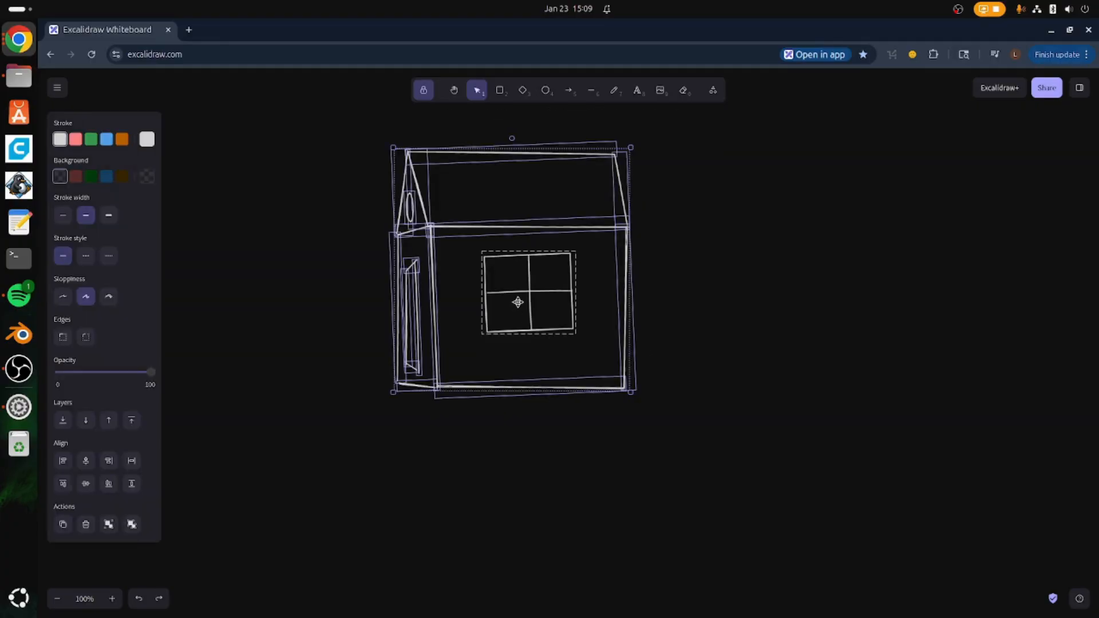
key("Escape")
key("ctrl+z")
left_click(559, 298)
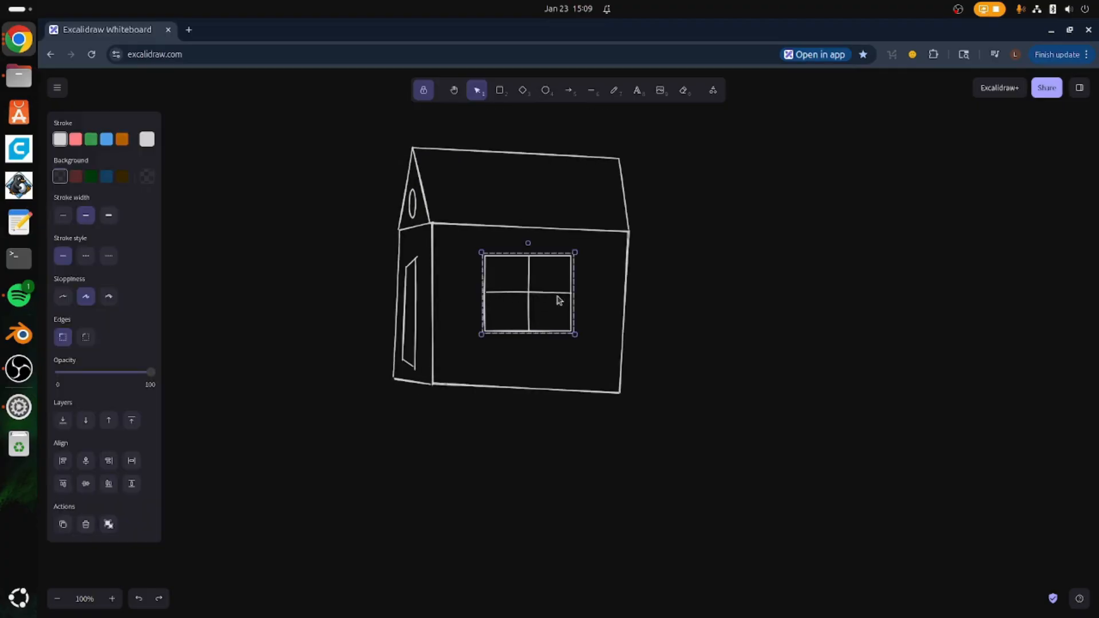
- Rotate the house's walls, roof and door very slightly counterclockwise, leaving the grouped front window out of the selection
left_click_drag(292, 100, 664, 418)
key("Escape")
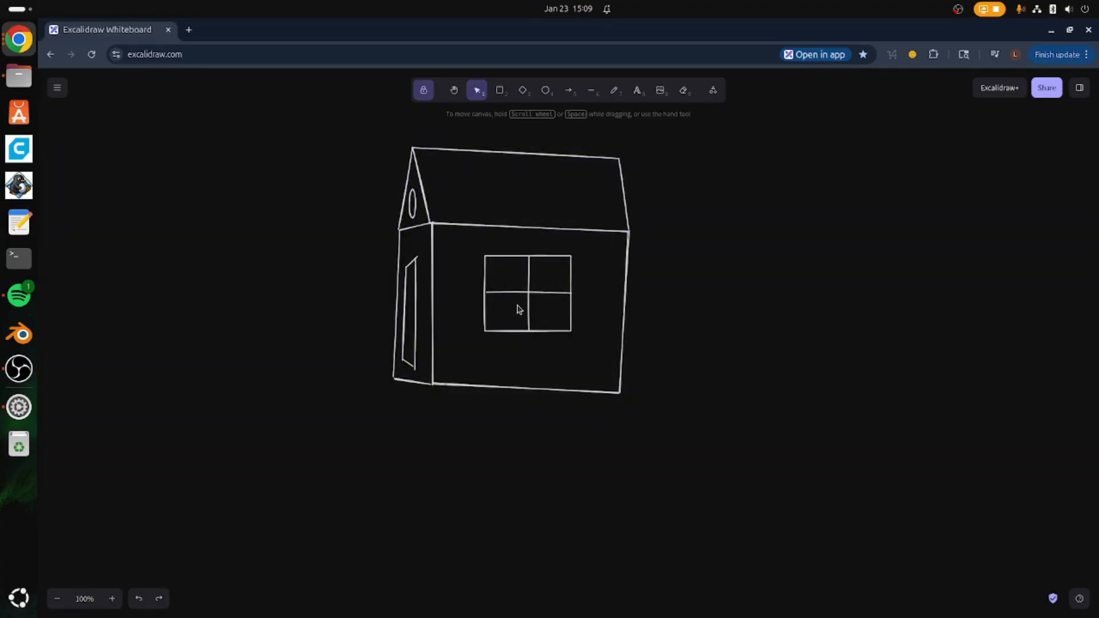
left_click_drag(329, 96, 664, 413)
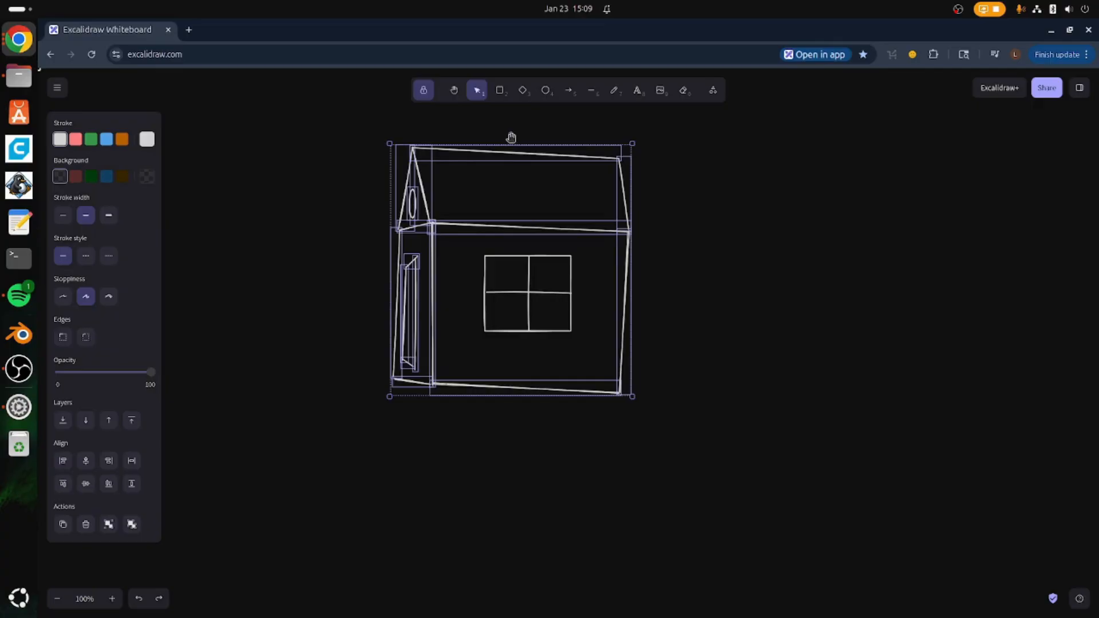
left_click_drag(511, 138, 509, 138)
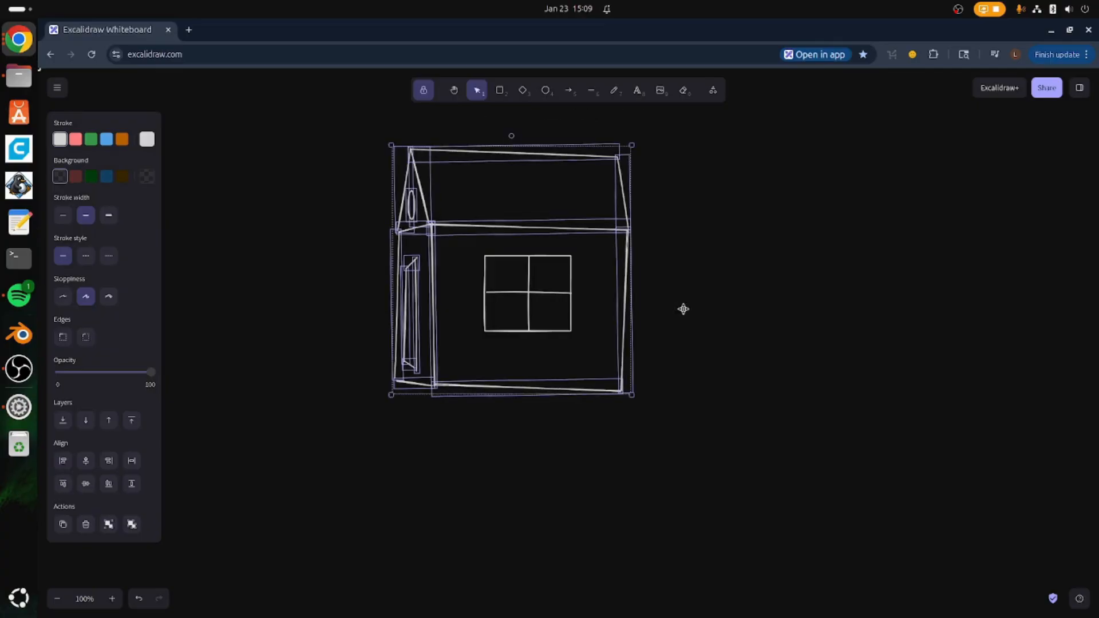
left_click(758, 363)
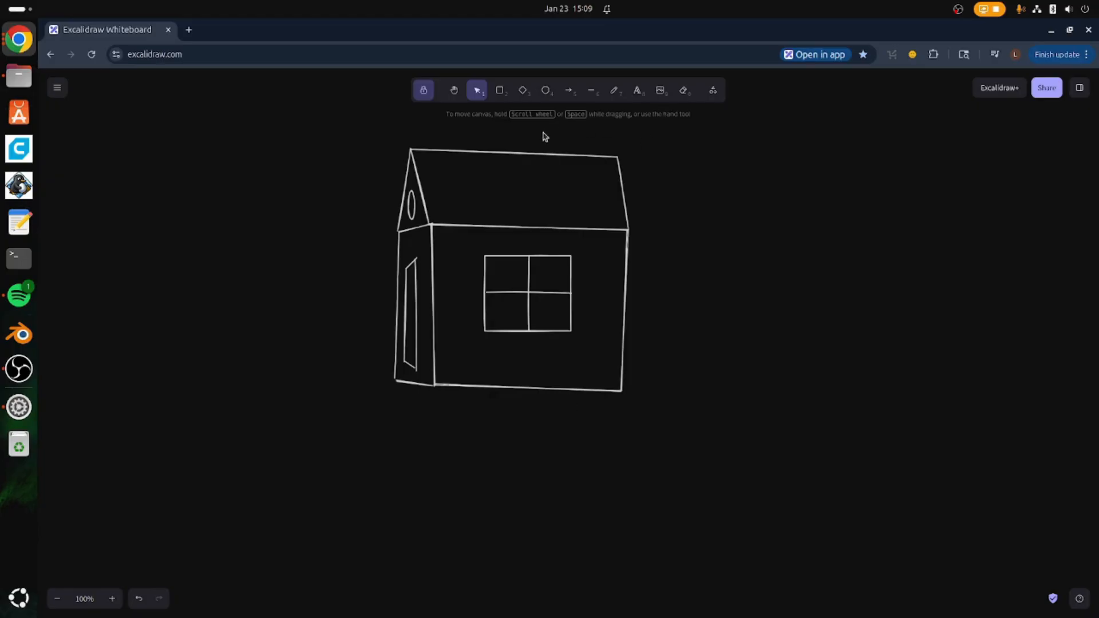
- Draw a slanted straight line from the roof ridge down past the lower roof edge, near the gable end
left_click(594, 91)
left_click_drag(459, 153, 476, 256)
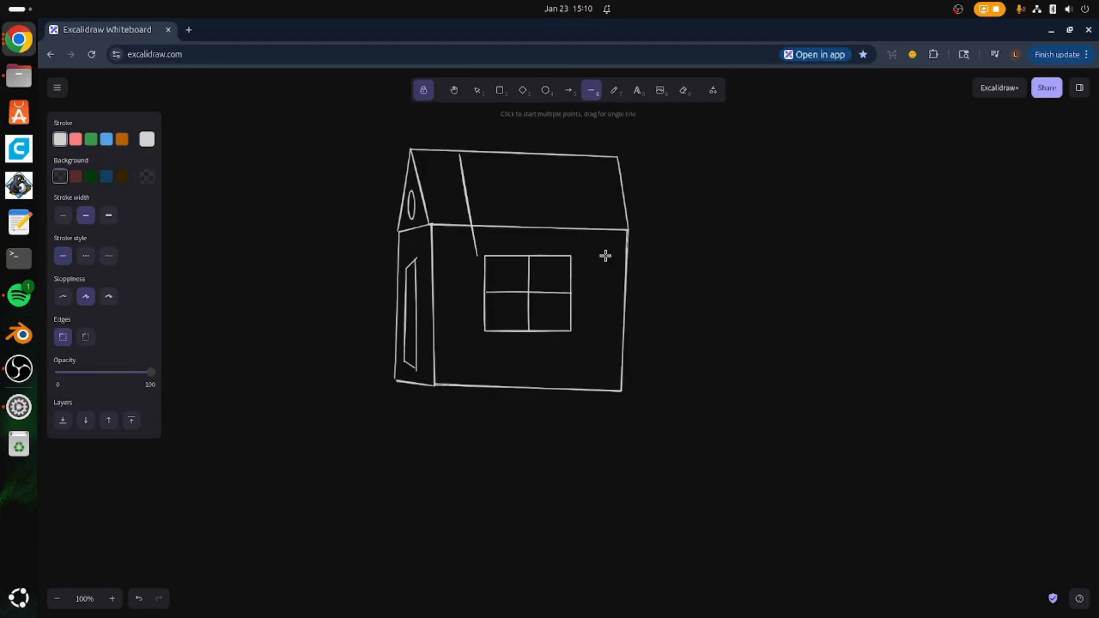
left_click(476, 90)
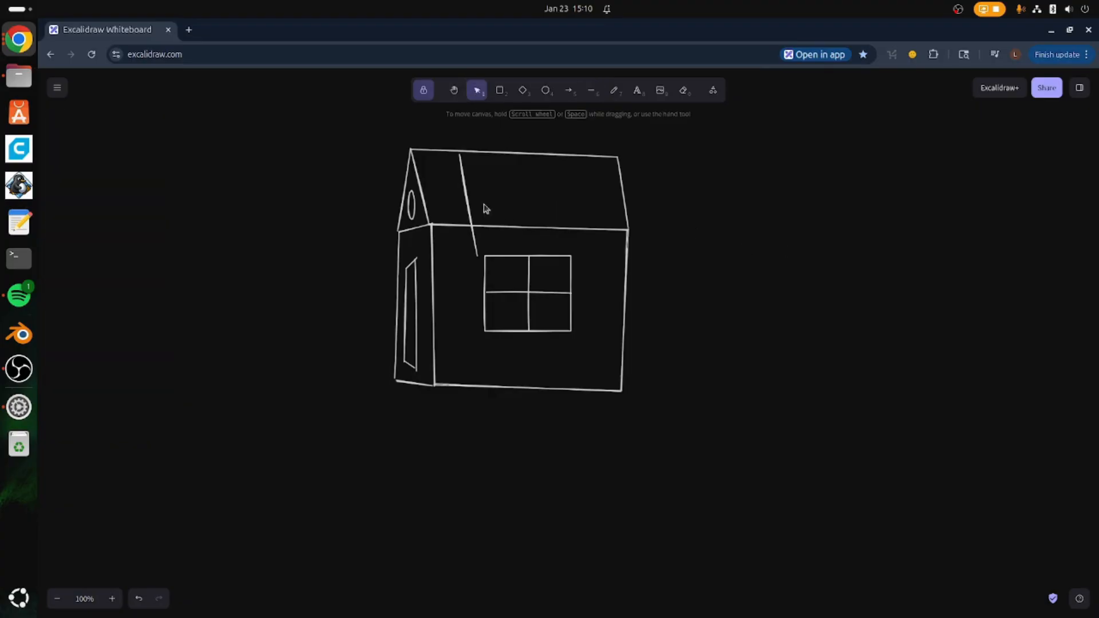
- Duplicate the slanted roof line repeatedly to form a diagonal band of parallel lines running down past the house
left_click(465, 183)
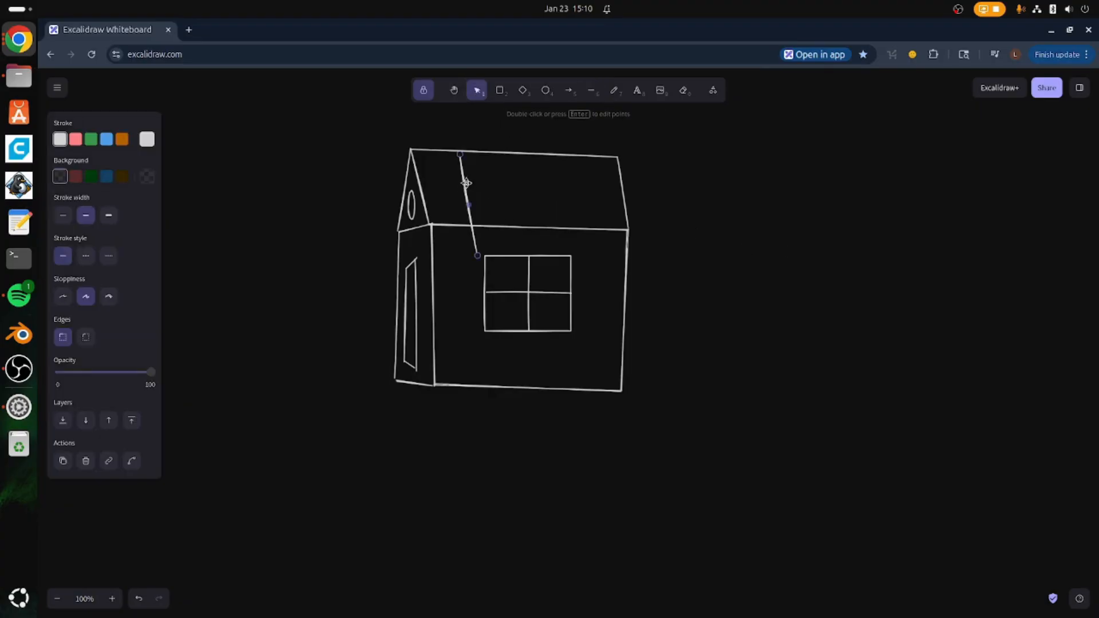
key("ctrl+d")
key("ctrl+d")
key("ctrl+d")
key("ctrl+d")
key("ctrl+d")
key("ctrl+d")
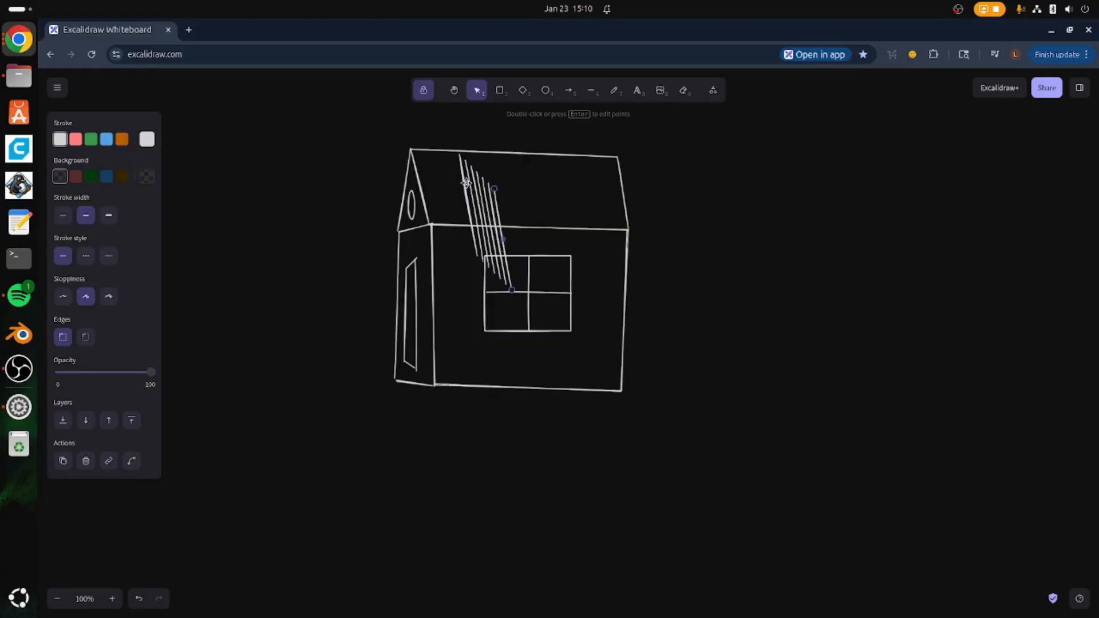
key("ctrl+d")
key("ctrl+d")
key("ctrl+d")
key("ctrl+d")
key("ctrl+d")
key("ctrl+d")
key("ctrl+d")
key("ctrl+d")
key("ctrl+d")
key("ctrl+d")
key("ctrl+d")
key("ctrl+d")
key("ctrl+d")
key("ctrl+d")
key("ctrl+d")
key("ctrl+d")
key("ctrl+d")
key("ctrl+d")
key("ctrl+d")
key("ctrl+d")
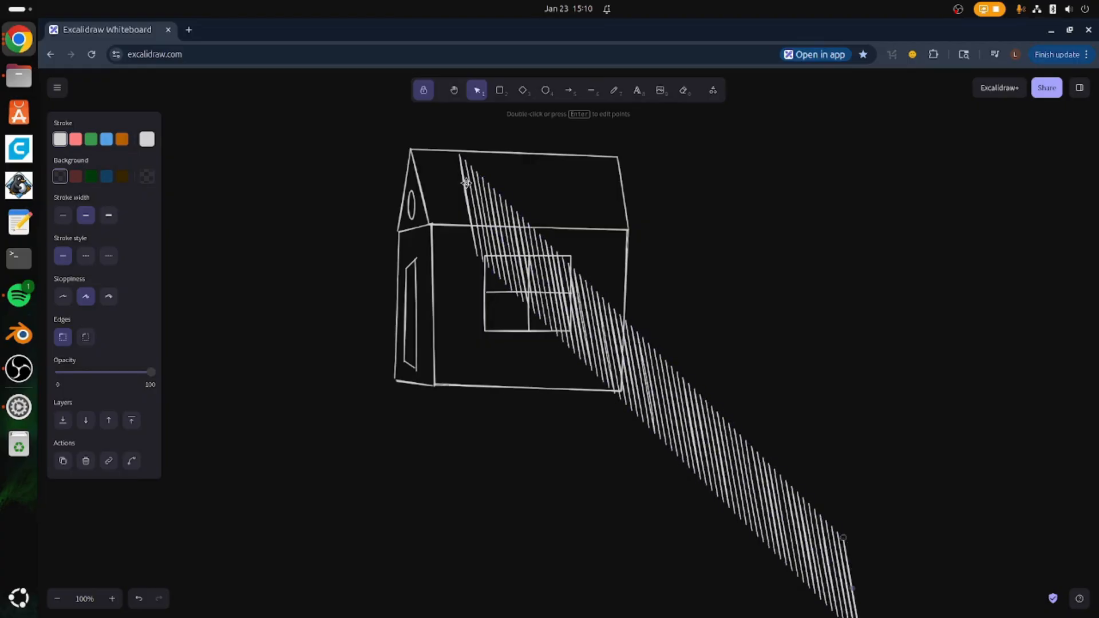
key("ctrl+d")
key("ctrl+d")
key("ctrl+d")
key("ctrl+d")
key("ctrl+d")
key("ctrl+d")
key("ctrl+d")
key("ctrl+d")
key("ctrl+d")
- Extend the diagonal band much farther from the house by repeatedly duplicating its last line
scroll(685, 346, "down", 5)
scroll(685, 346, "up", 5)
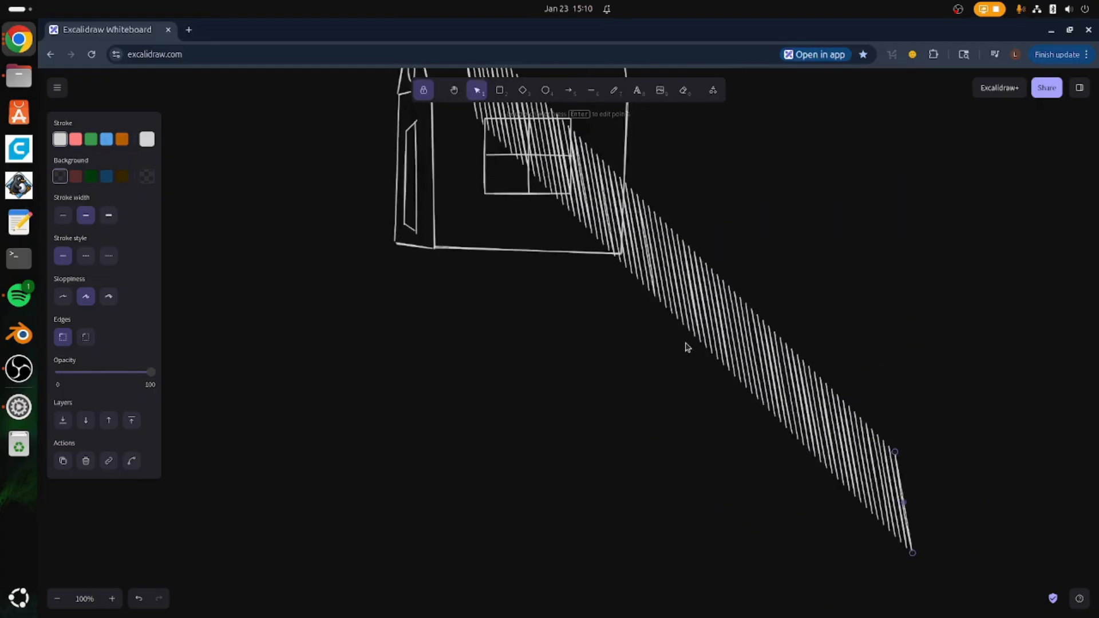
scroll(685, 347, "down", 10)
scroll(687, 346, "up", 5)
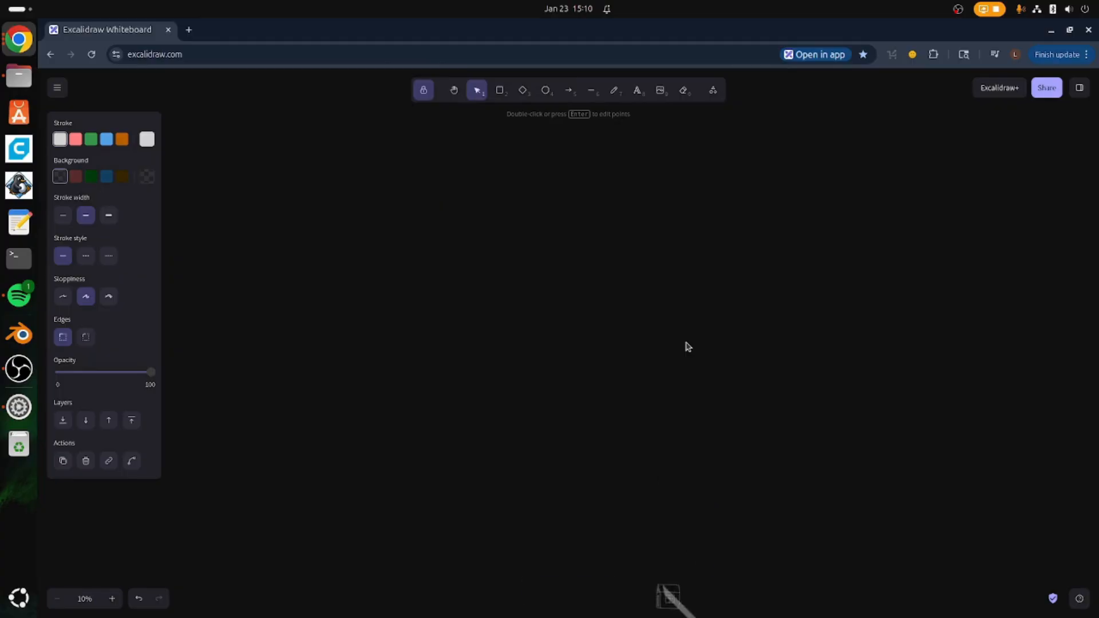
scroll(688, 346, "down", 4)
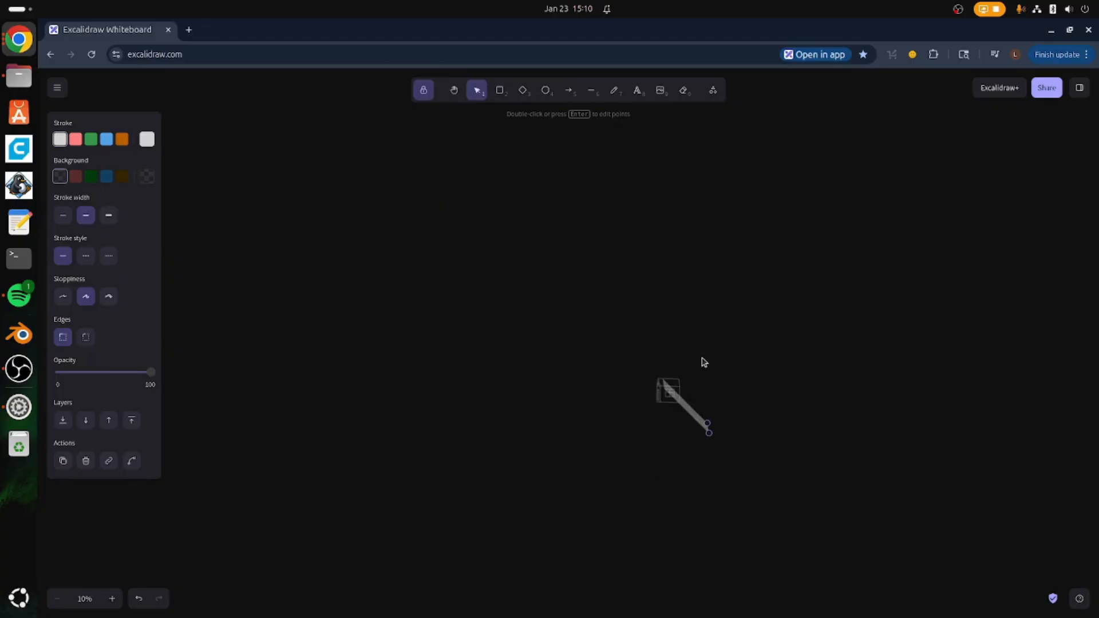
key("ctrl+d")
key("ctrl+d")
key("ctrl+d")
key("ctrl+d")
key("ctrl+d")
key("ctrl+d")
key("ctrl+d")
key("ctrl+d")
key("ctrl+d")
key("ctrl+d")
key("ctrl+d")
key("ctrl+d")
key("ctrl+d")
key("ctrl+d")
key("ctrl+d")
key("ctrl+d")
key("ctrl+d")
key("ctrl+d")
key("ctrl+d")
key("ctrl+d")
key("ctrl+d")
key("ctrl+d")
key("ctrl+d")
key("ctrl+d")
key("ctrl+d")
key("ctrl+d")
key("ctrl+d")
key("ctrl+d")
key("ctrl+d")
key("ctrl+d")
key("ctrl+d")
key("ctrl+d")
key("ctrl+d")
key("ctrl+d")
key("ctrl+d")
key("ctrl+d")
key("ctrl+d")
key("ctrl+d")
key("ctrl+d")
key("ctrl+d")
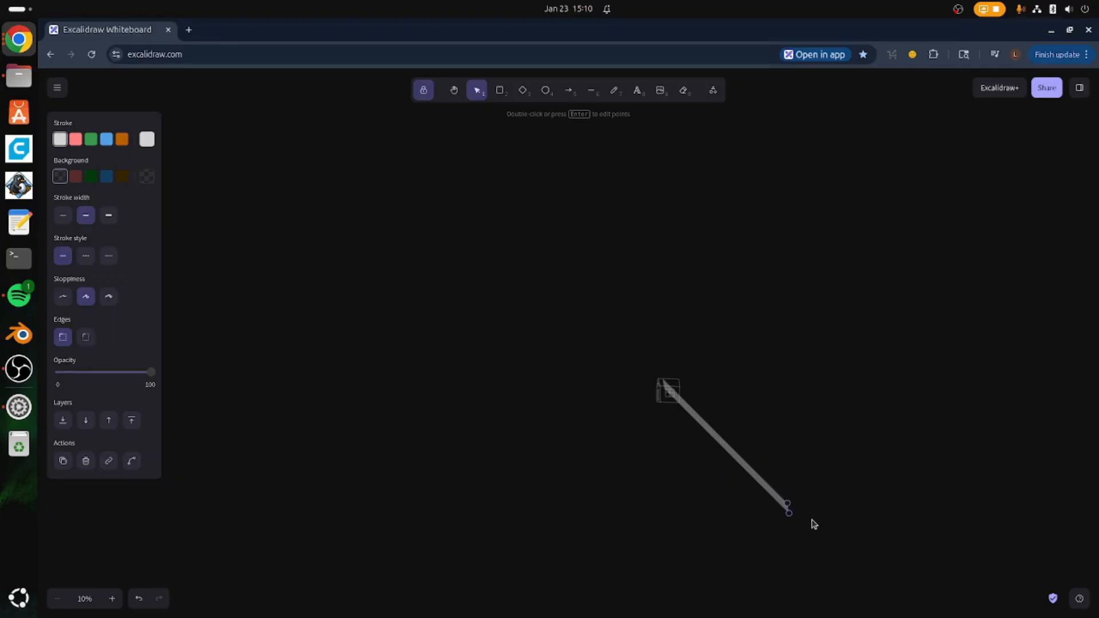
- Delete the band of duplicated slanted lines running beyond the house, keeping the window and the house's own lines out of the selection
scroll(814, 524, "up", 5)
left_click_drag(810, 515, 188, 70)
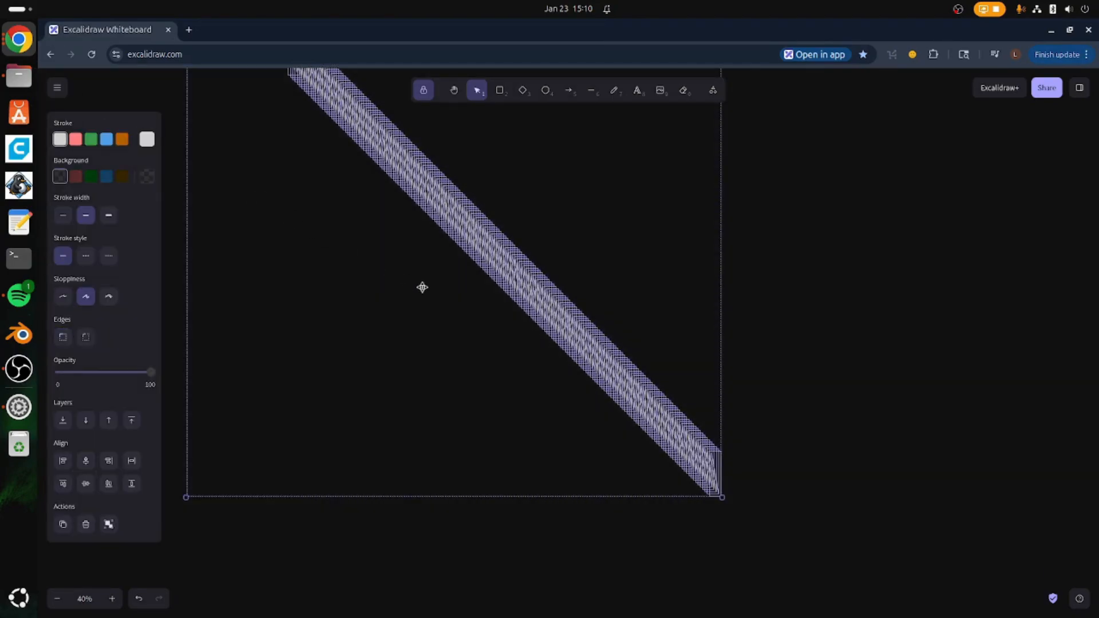
scroll(422, 287, "down", 5)
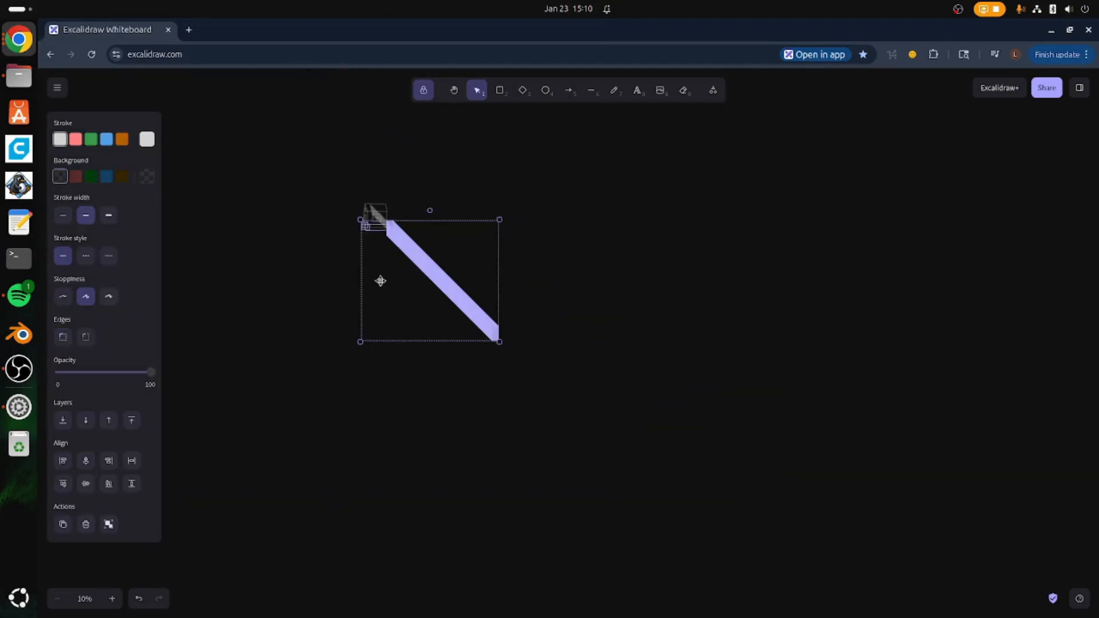
left_click_drag(380, 281, 480, 345)
scroll(479, 269, "up", 5)
scroll(481, 273, "down", 4)
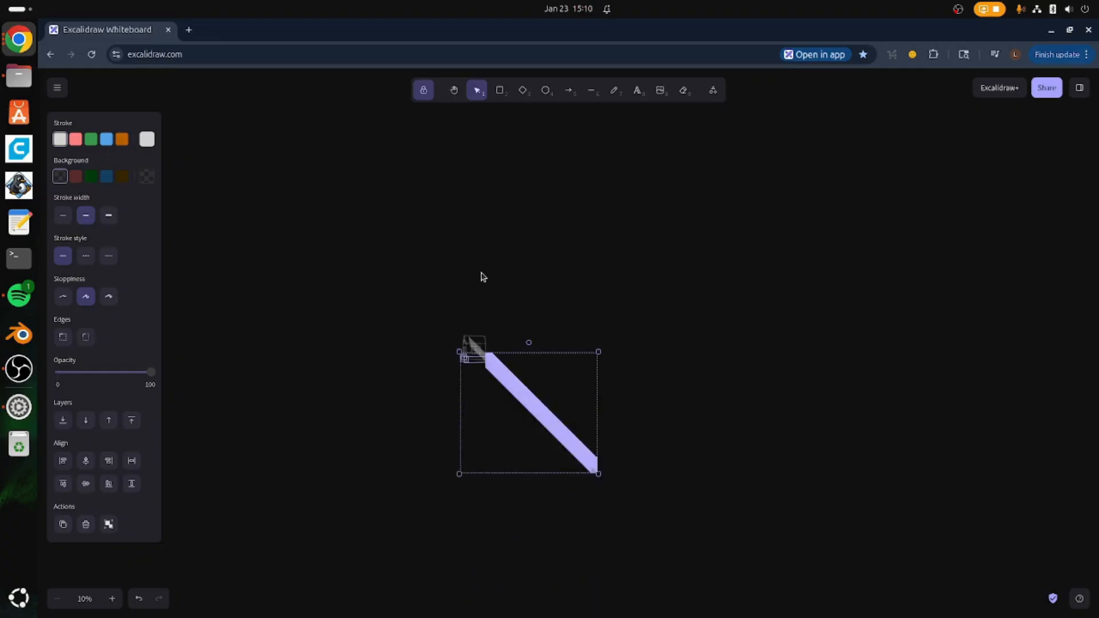
scroll(481, 277, "down", 2)
scroll(482, 276, "up", 5)
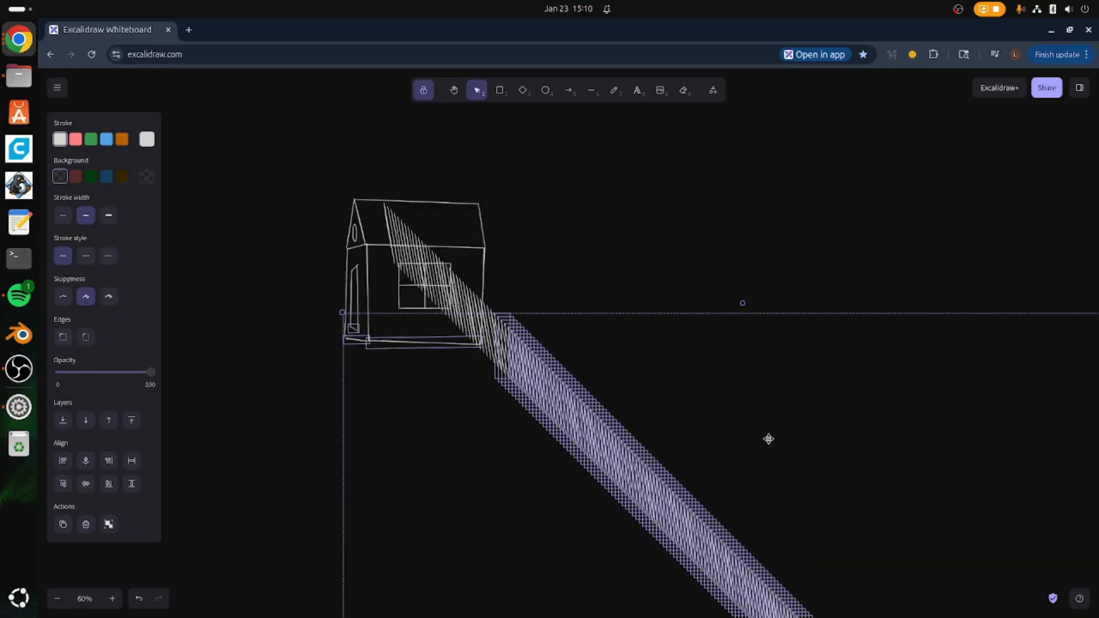
left_click_drag(635, 248, 520, 455)
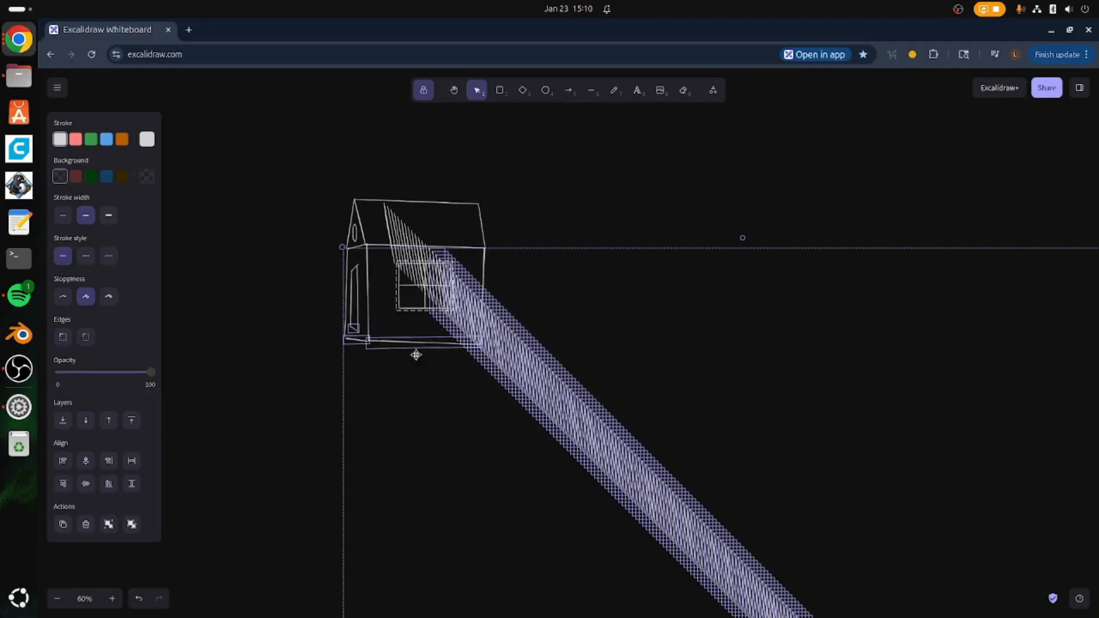
left_click(397, 300, "shift")
left_click_drag(300, 123, 273, 139)
key("ctrl+a")
left_click(389, 220, "shift")
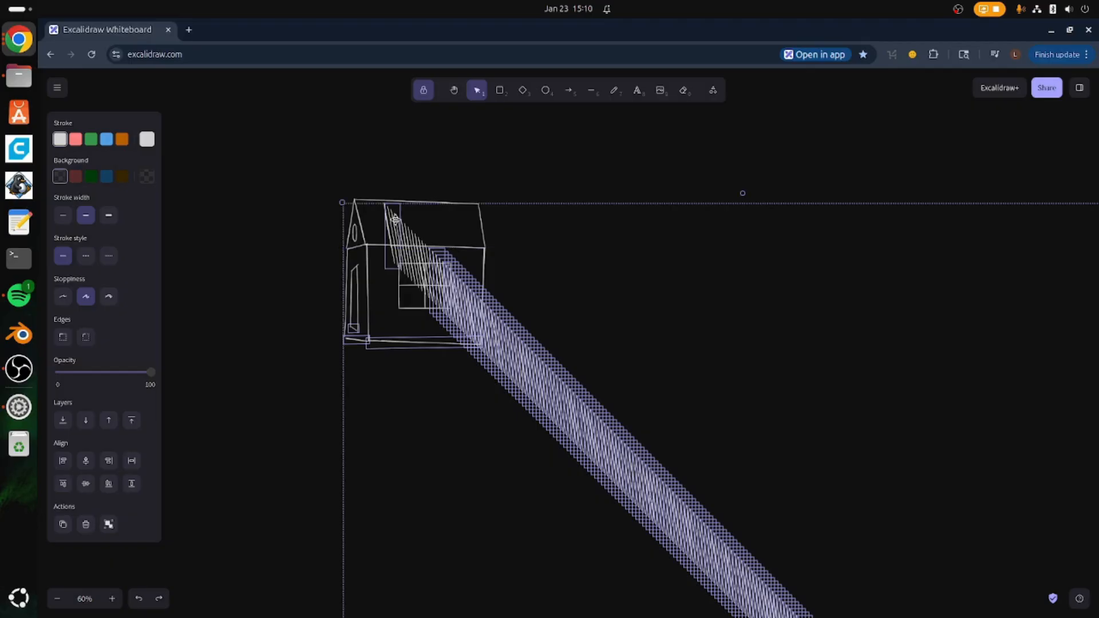
left_click(407, 237, "shift")
key("Delete")
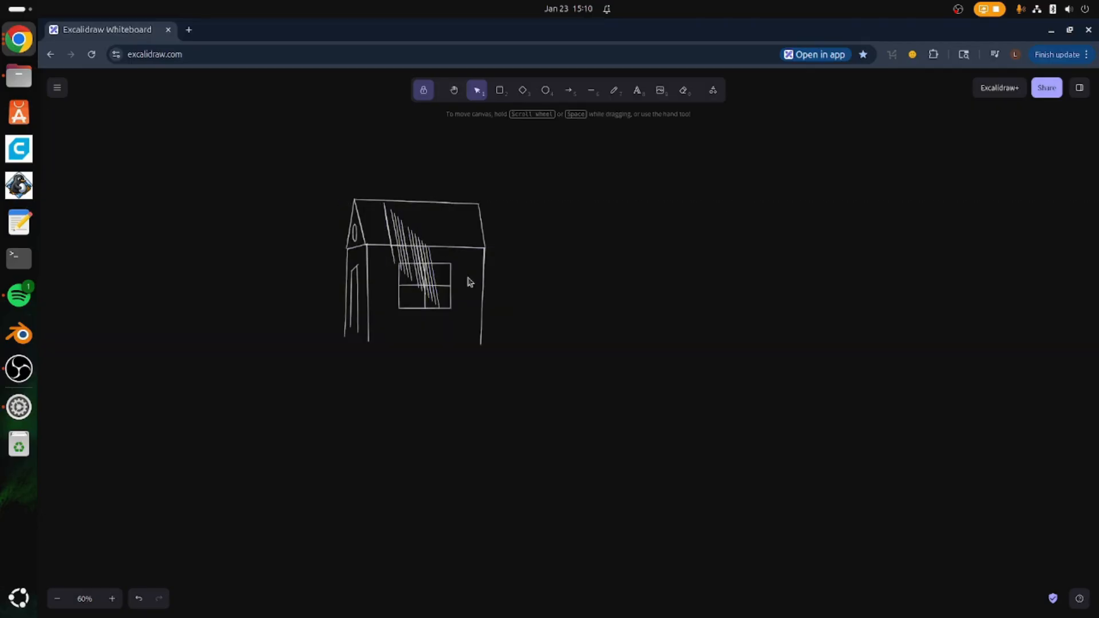
key("ctrl+z")
left_click_drag(403, 339, 430, 349)
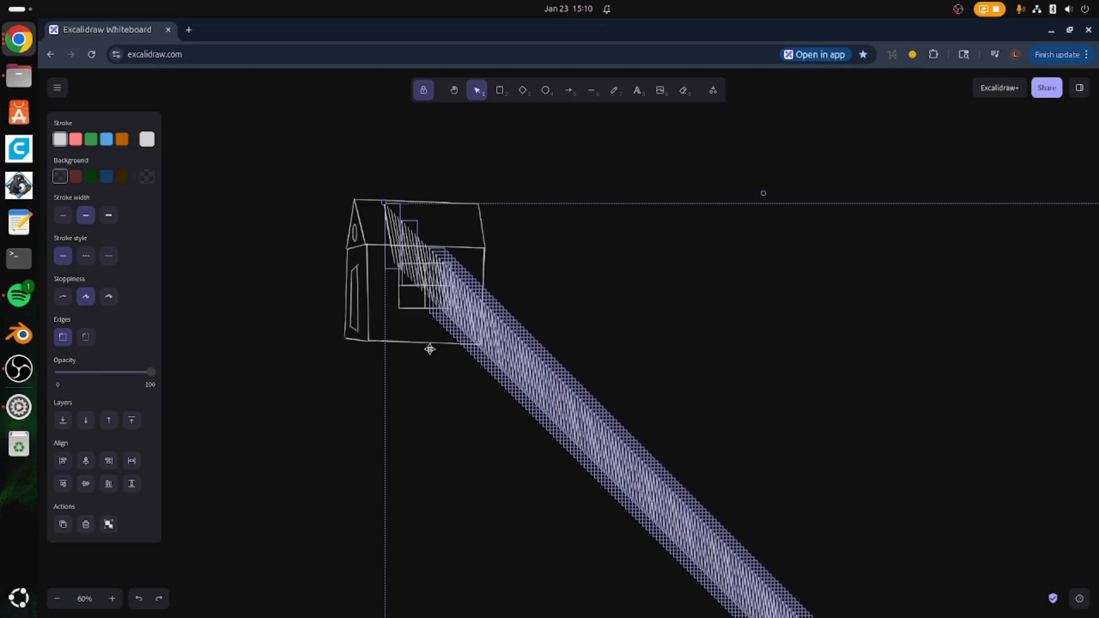
key("Delete")
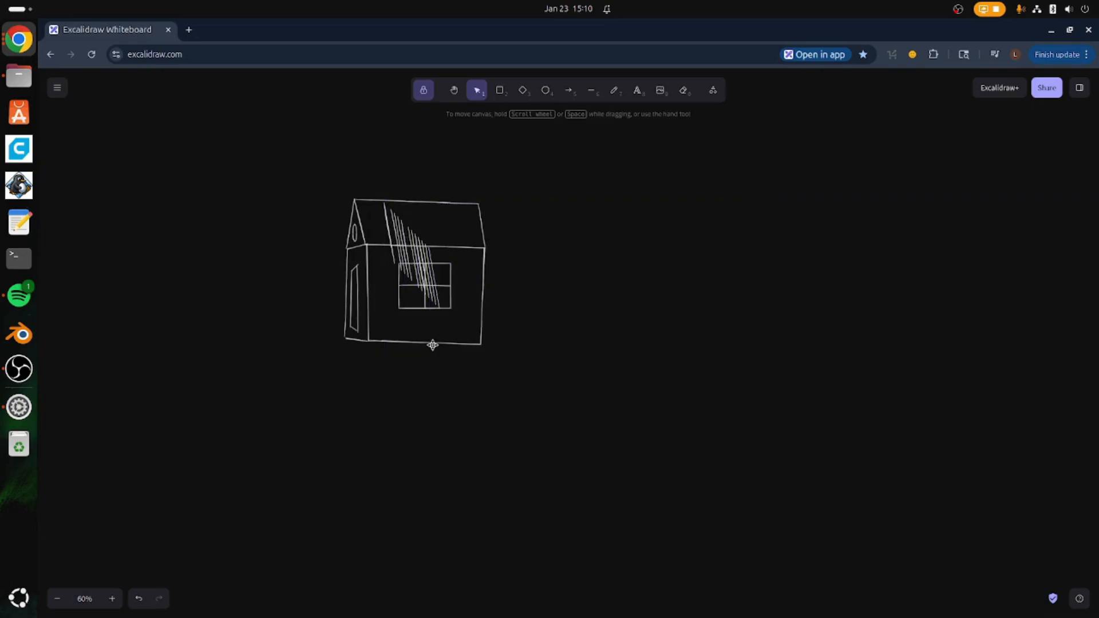
- Delete the remaining slanted lines over the roof and front wall, keeping the window out of the selection
left_click_drag(359, 171, 484, 322)
left_click(450, 279, "shift")
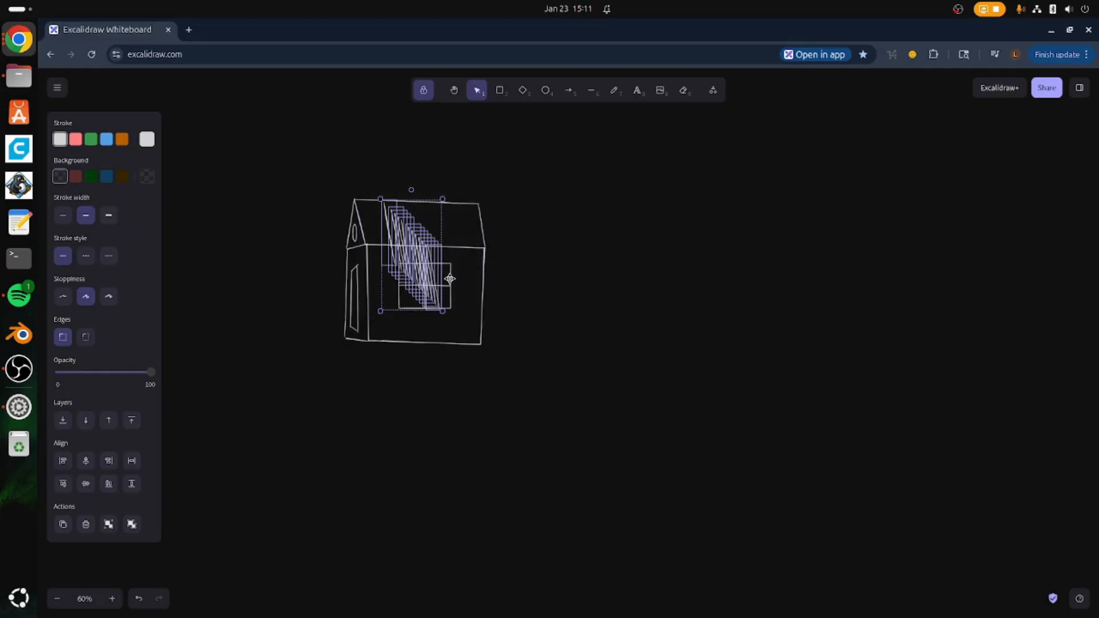
key("Delete")
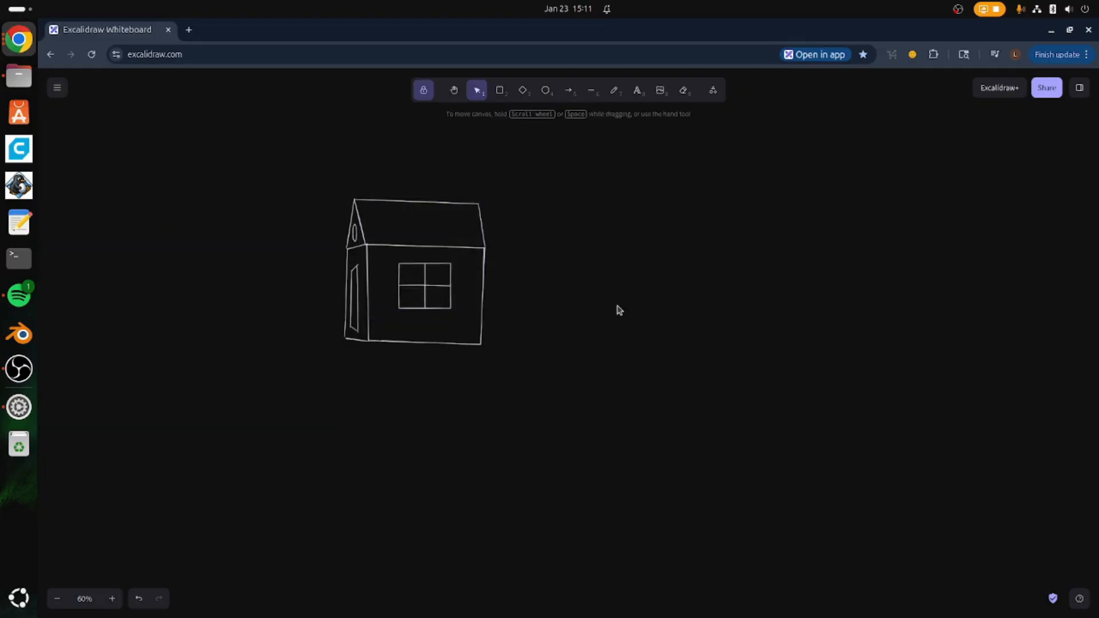
- Group the lines outlining the door on the house's narrow side wall
scroll(349, 277, "up", 5)
scroll(350, 277, "down", 5)
scroll(372, 274, "up", 1)
scroll(372, 275, "up", 5)
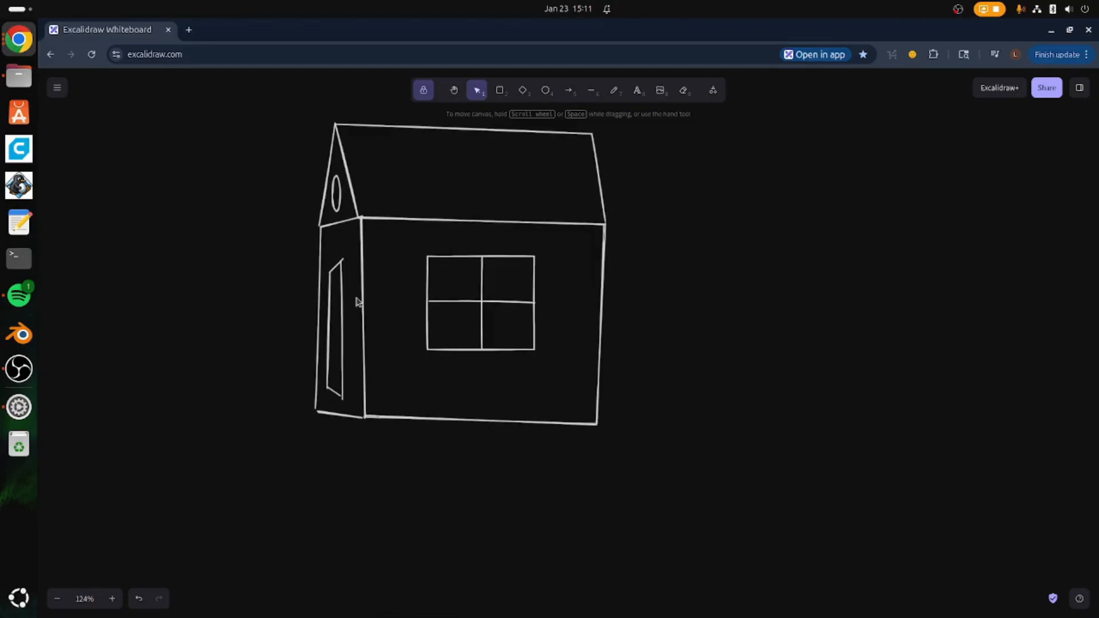
left_click(336, 310)
left_click(334, 281, "shift")
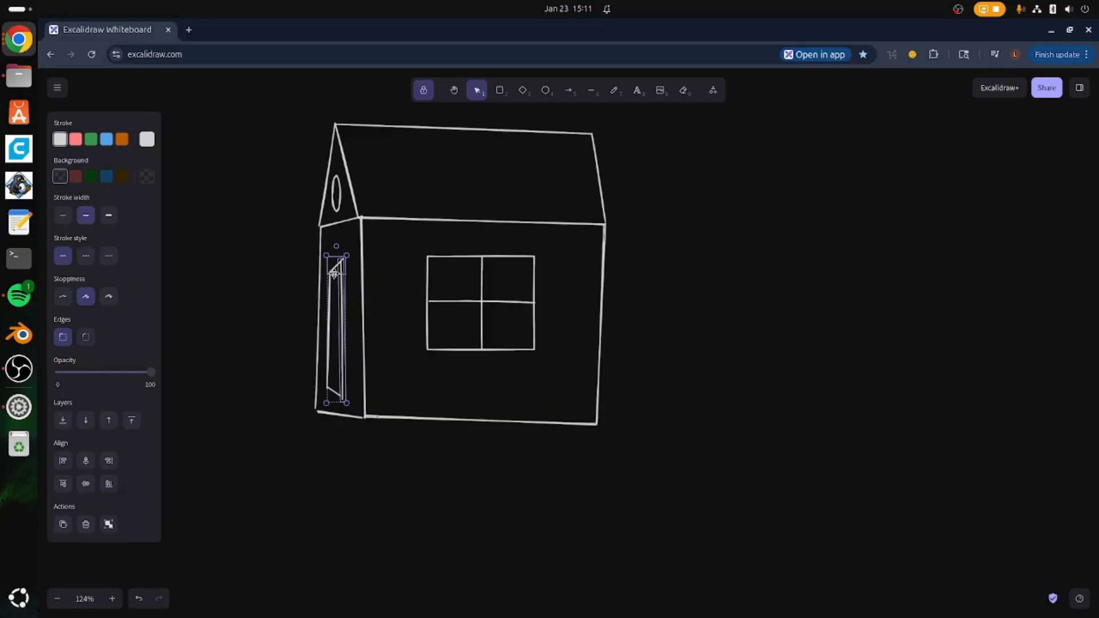
left_click(332, 320, "shift")
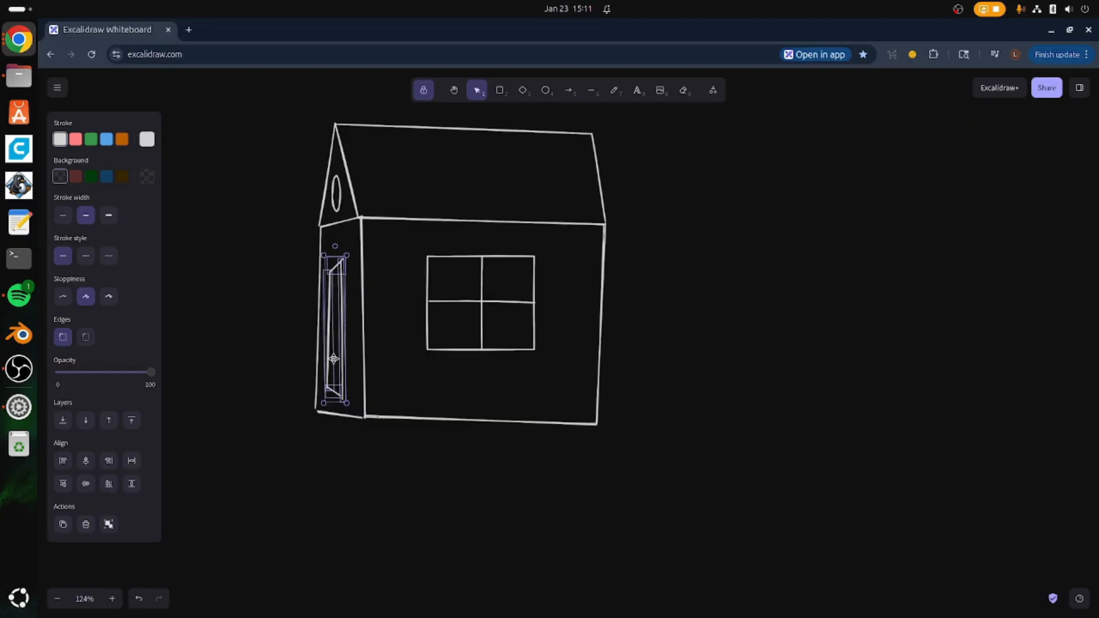
left_click(750, 398)
left_click(336, 197)
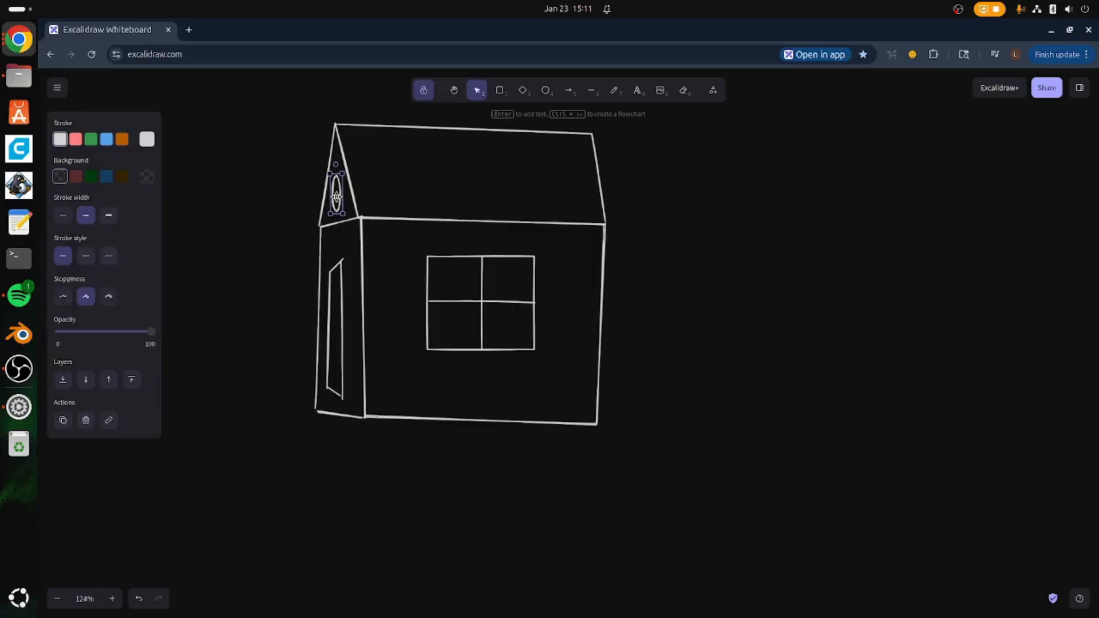
left_click(433, 181)
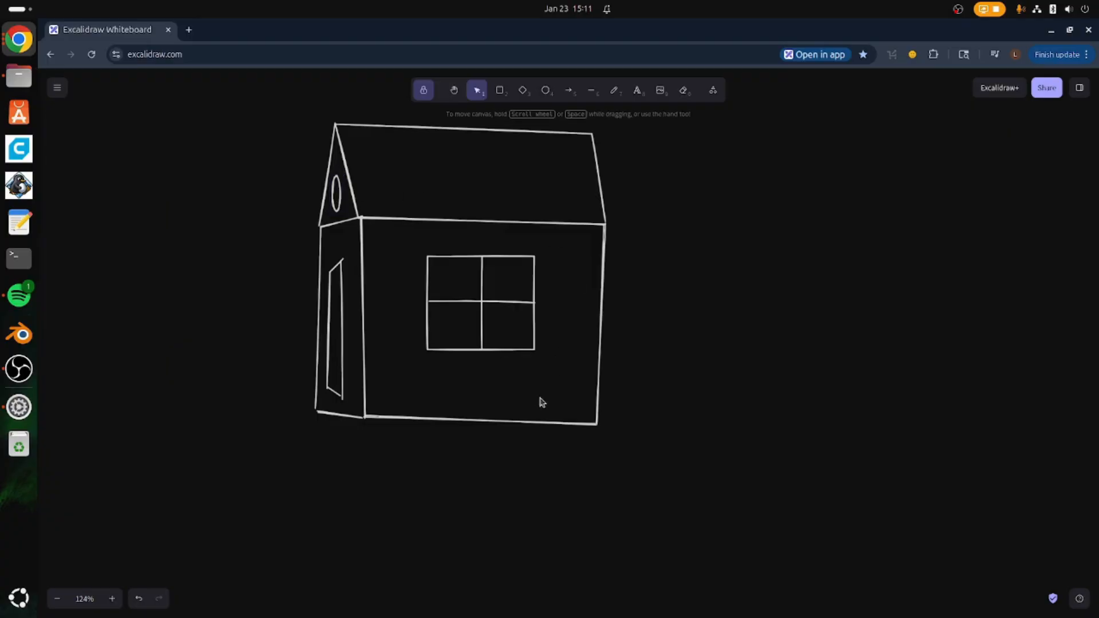
- Group the four edge lines of the front wall around the window
left_click(527, 420)
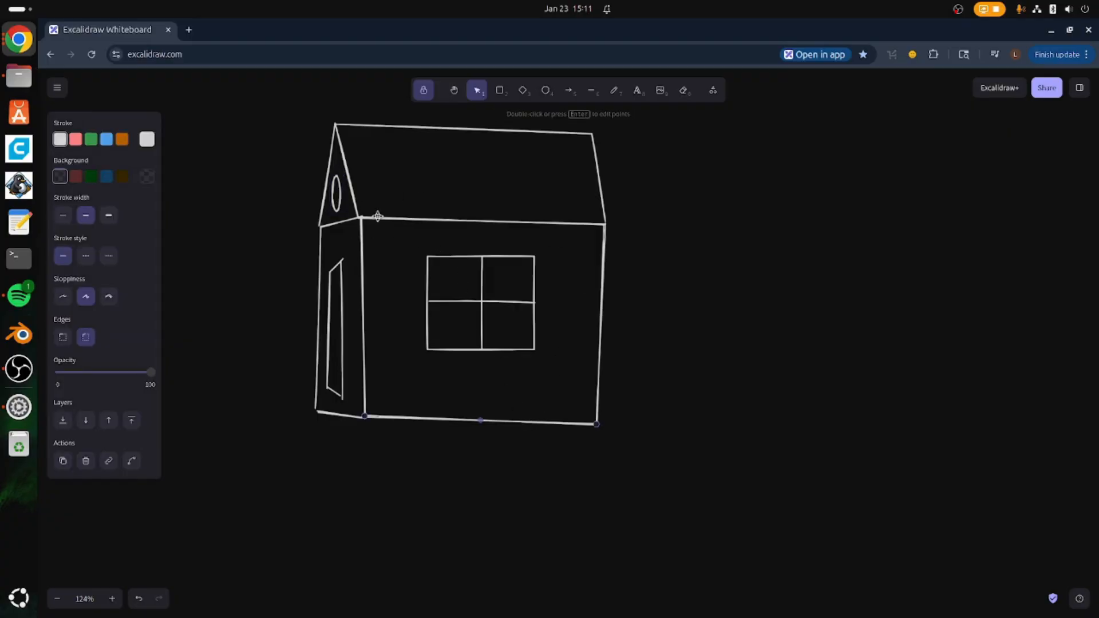
left_click(362, 253, "shift")
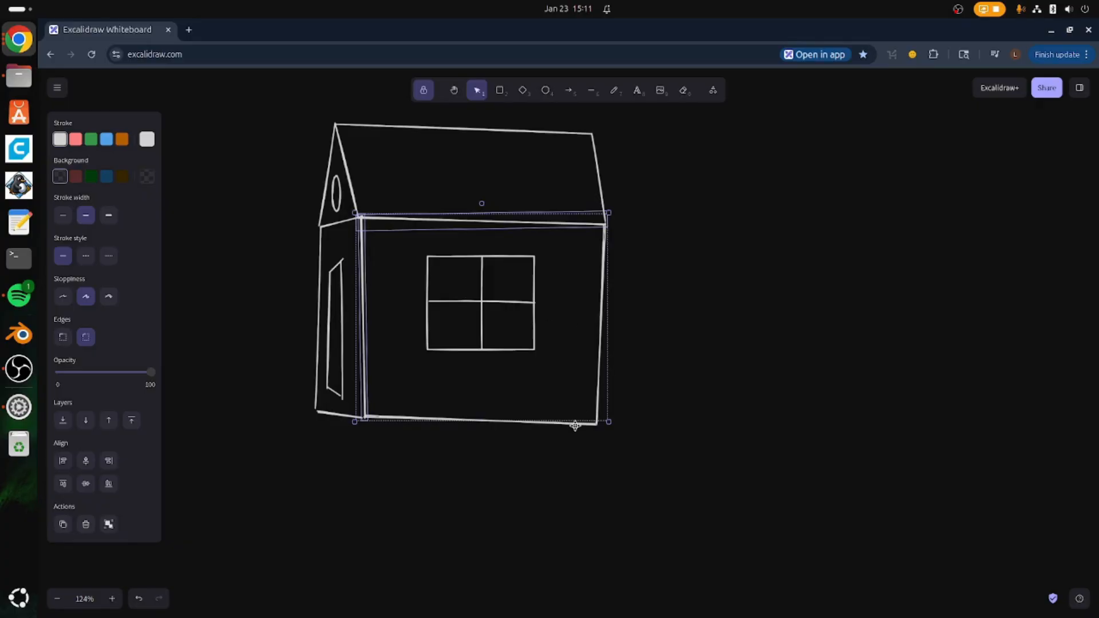
left_click(601, 313, "shift")
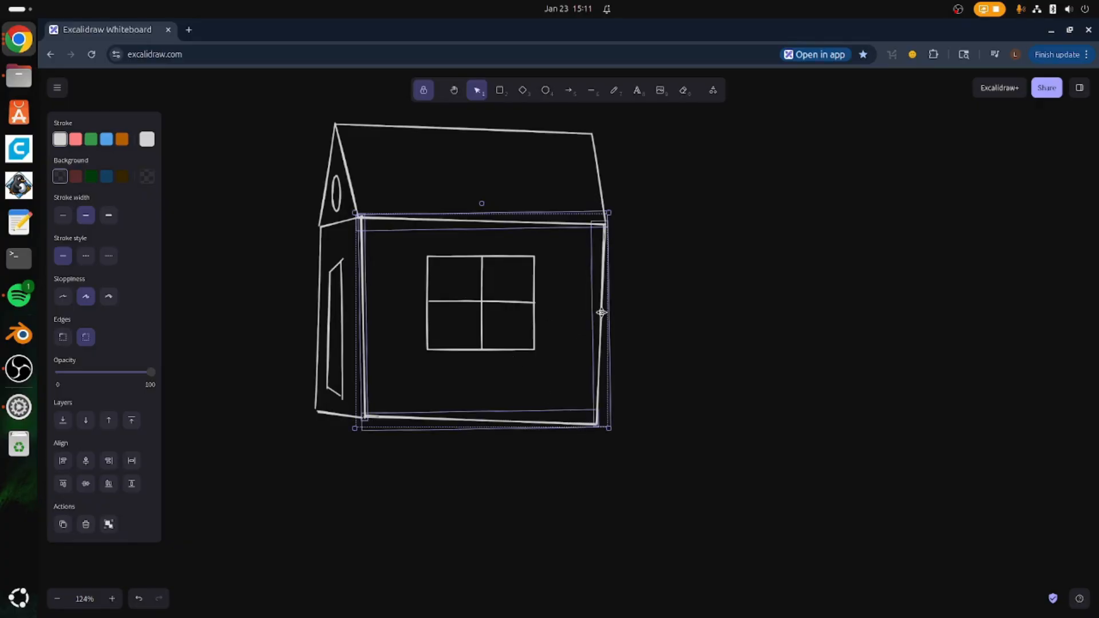
left_click(456, 129)
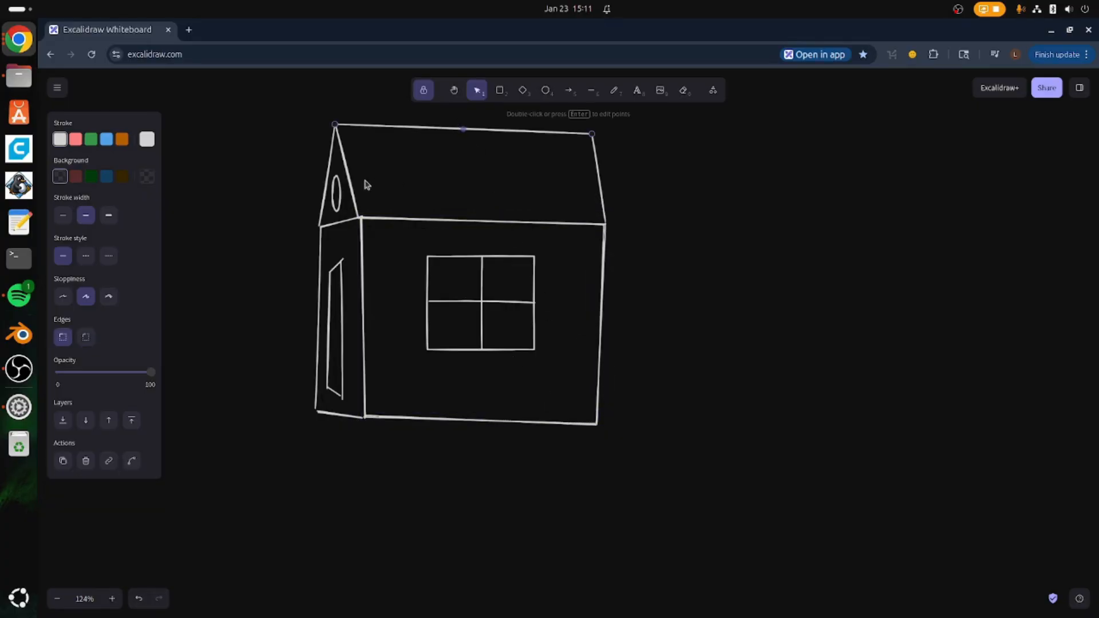
left_click(404, 218, "shift")
left_click(580, 215)
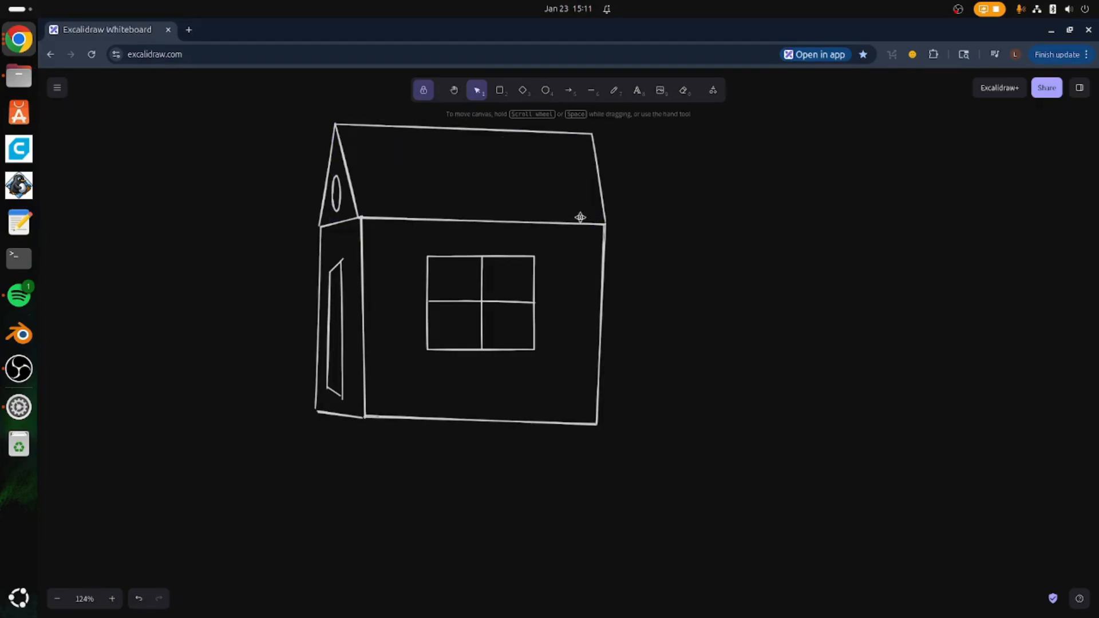
left_click(598, 172)
left_click(493, 125, "shift")
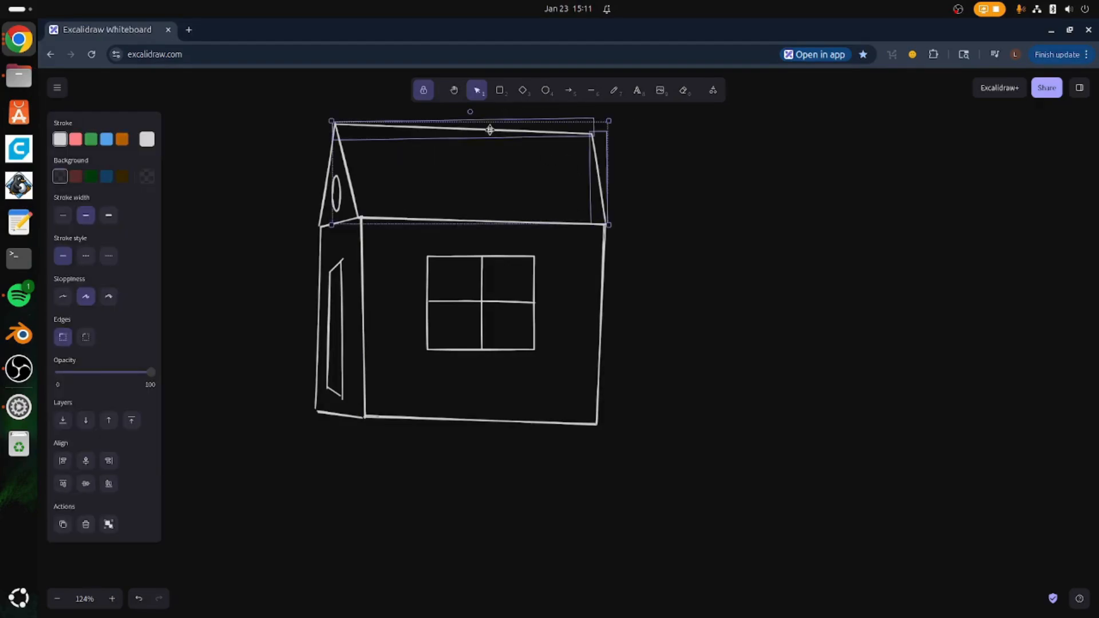
left_click(419, 221)
left_click(418, 223)
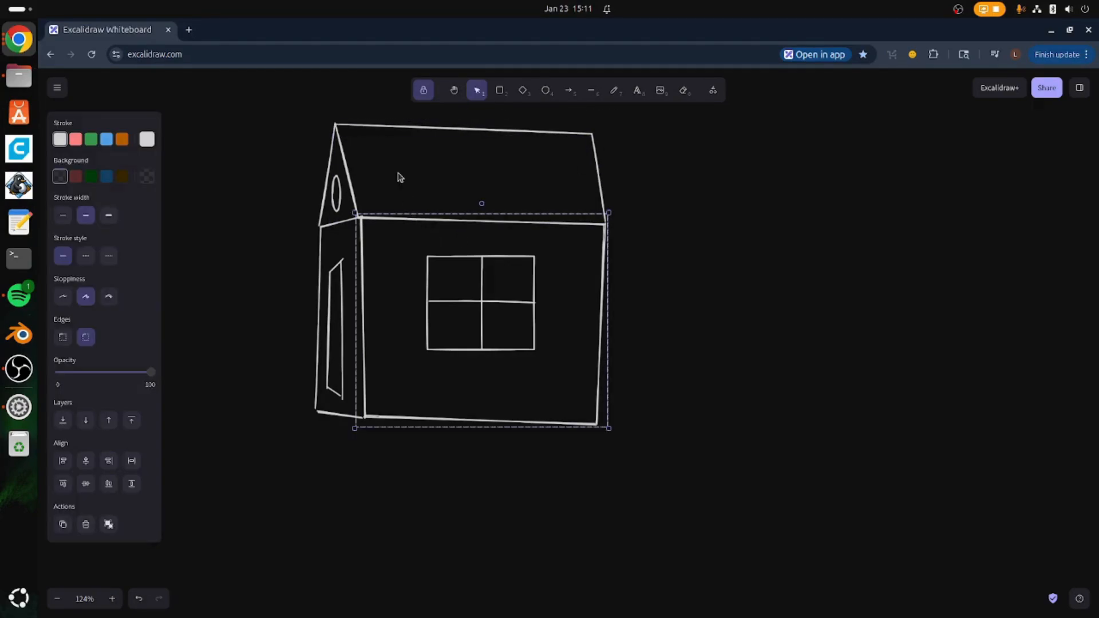
left_click(375, 116)
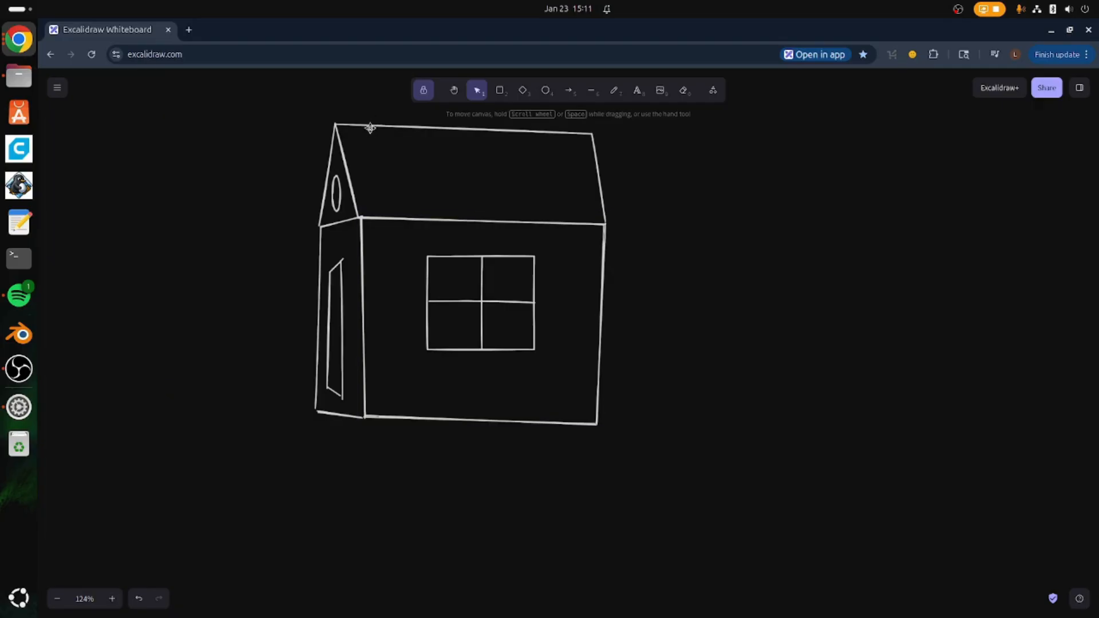
- Group the roof's ridge line, inner gable edge and far end line, leaving the front wall out
left_click(368, 125)
left_click(346, 172, "shift")
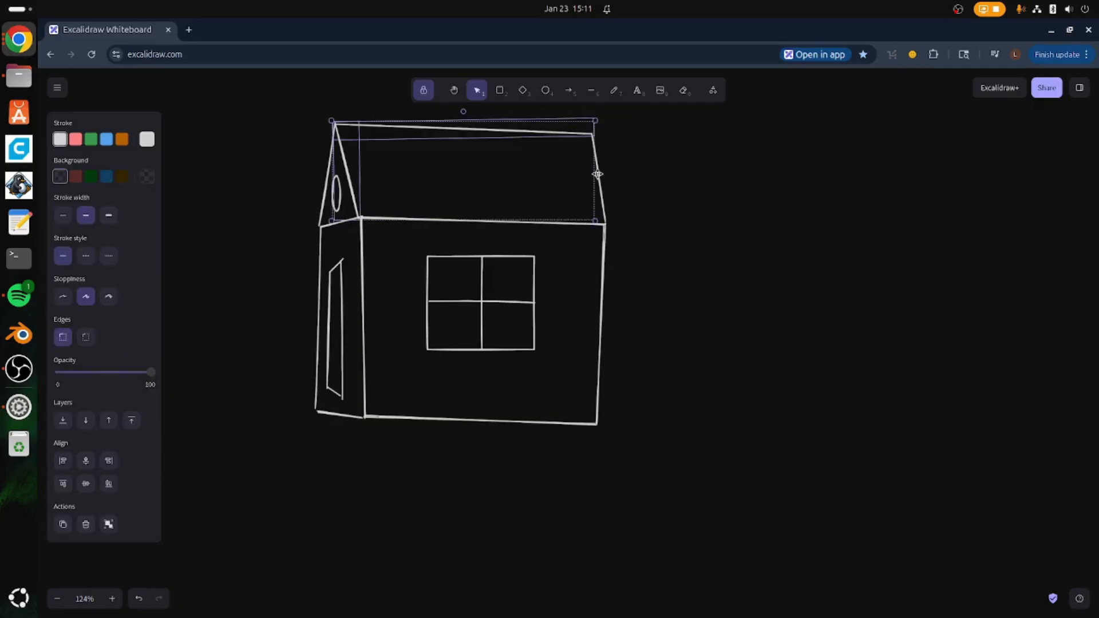
left_click(597, 174, "shift")
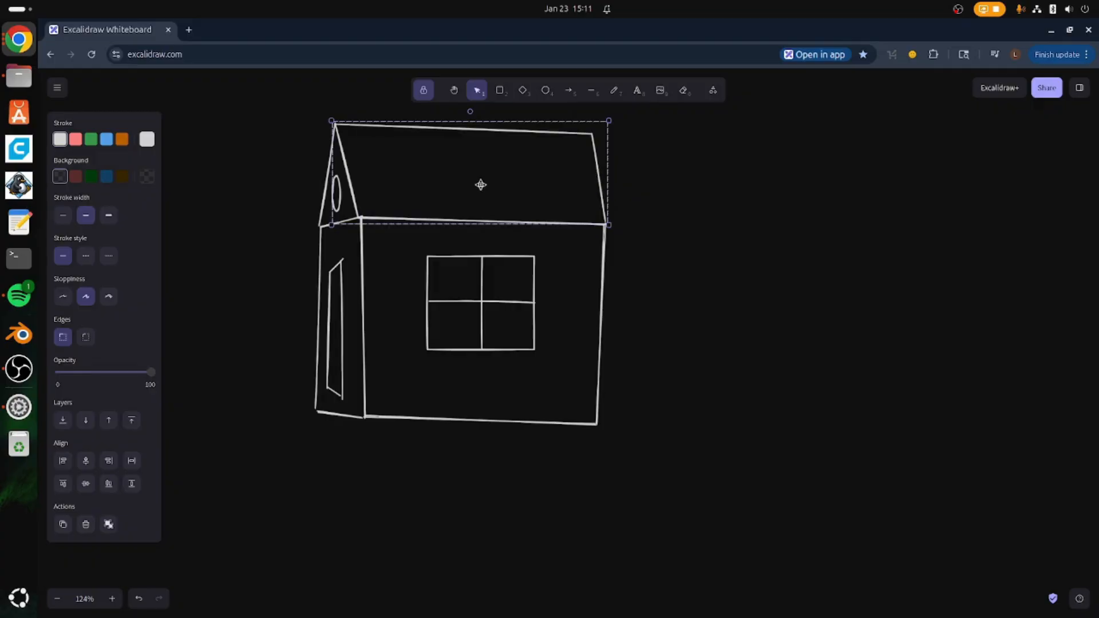
left_click(458, 189)
- Group the outer gable edge together with the existing roof group
left_click(333, 212)
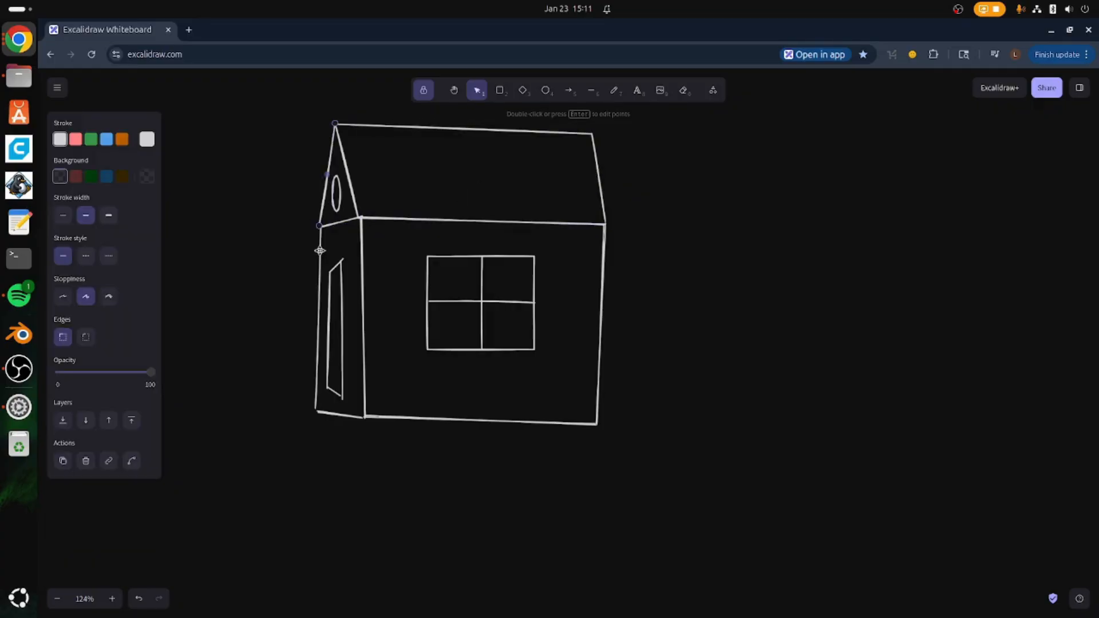
left_click(348, 174)
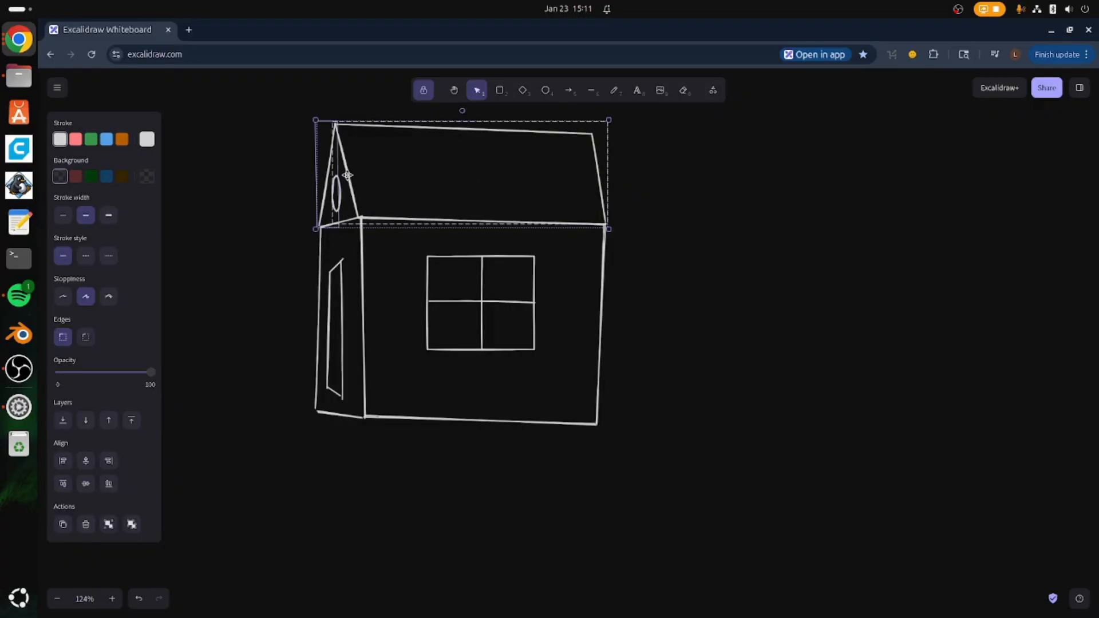
left_click(252, 215)
left_click(323, 240)
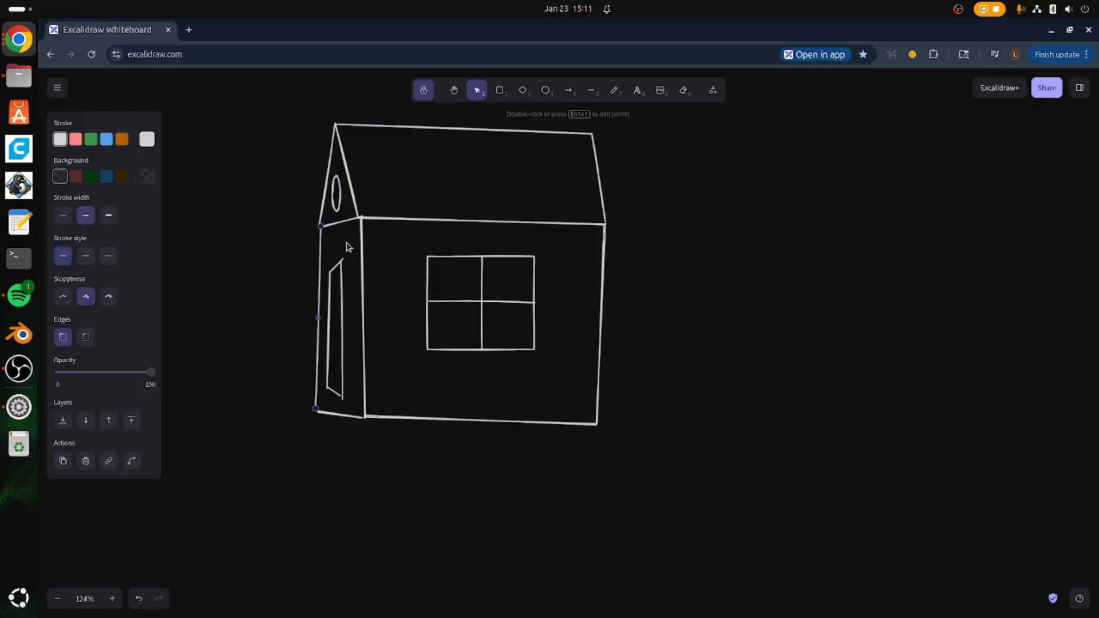
left_click(360, 232, "shift")
left_click(233, 415)
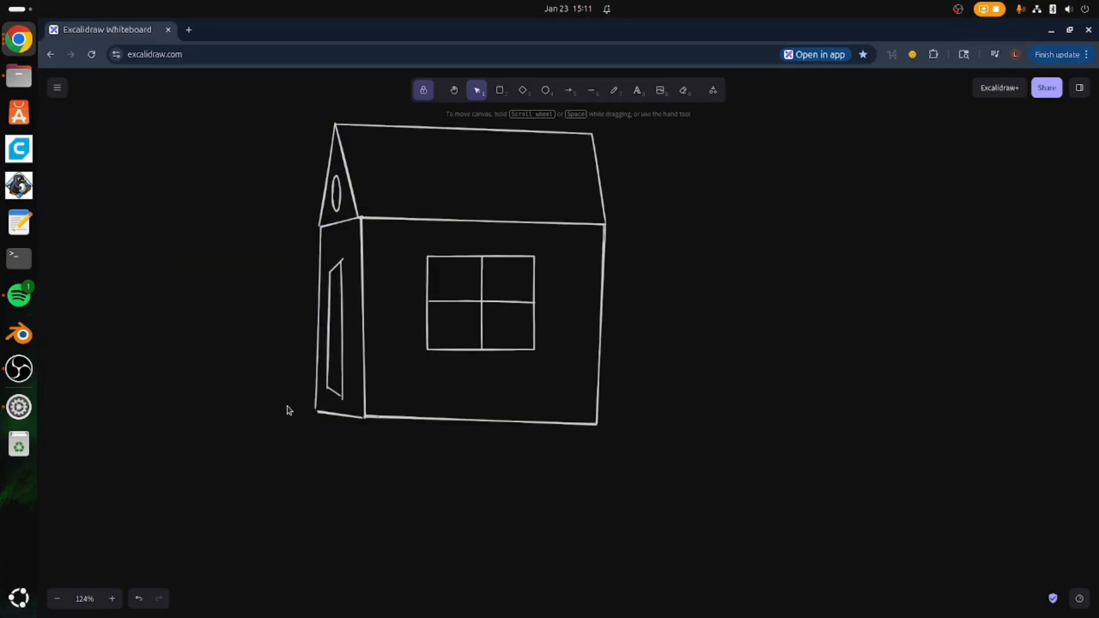
- Group the narrow side wall's base line, outer edge and corner line
left_click(324, 413)
left_click(317, 377, "shift")
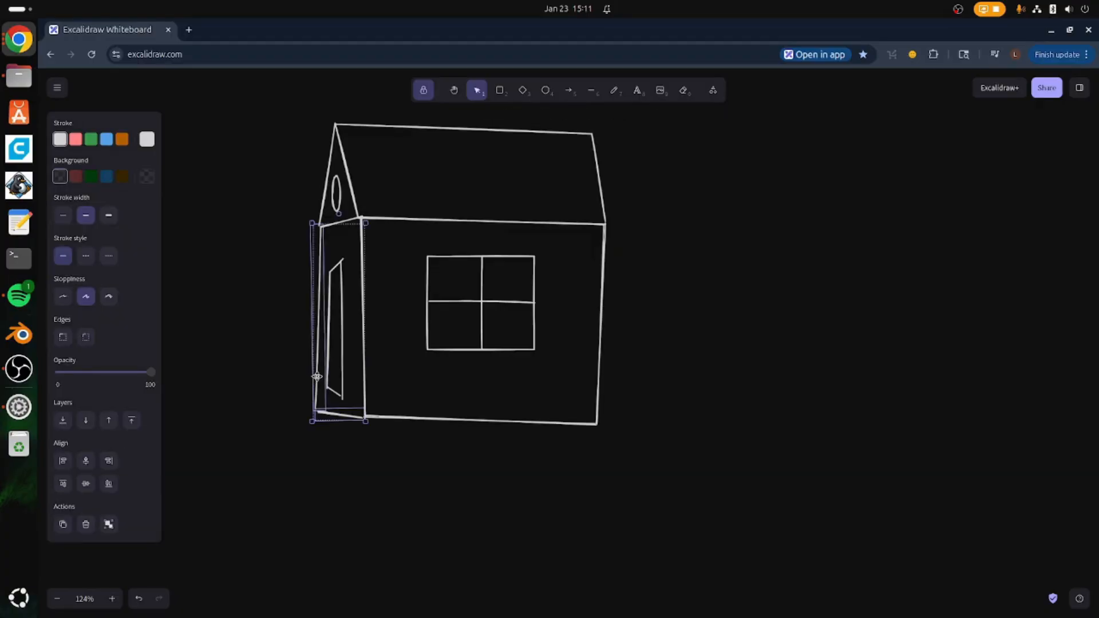
left_click(363, 250, "shift")
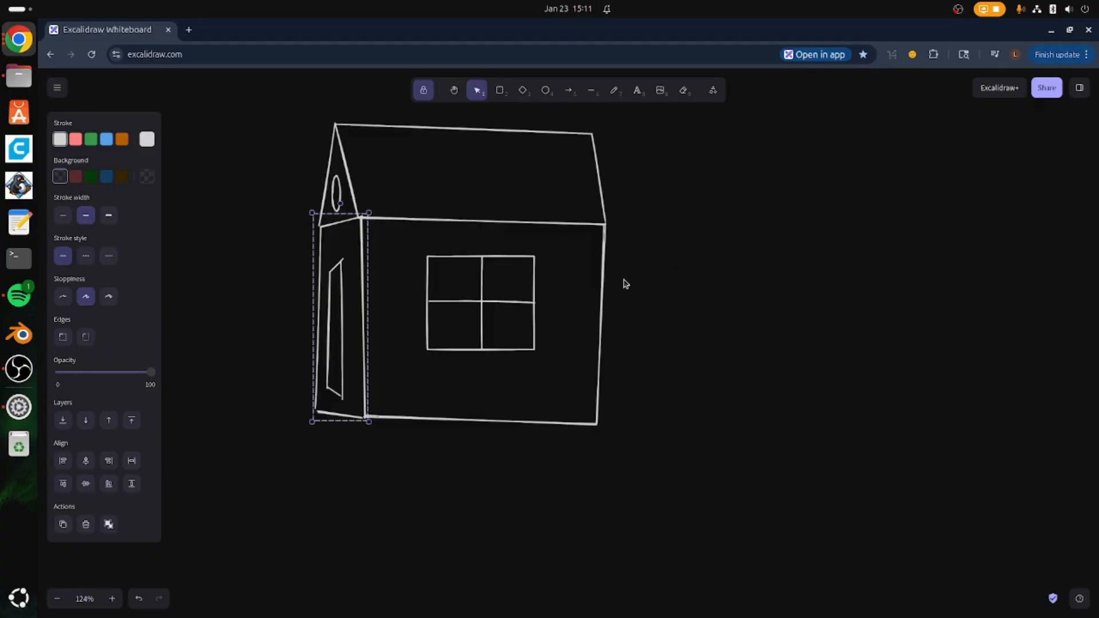
left_click(776, 313)
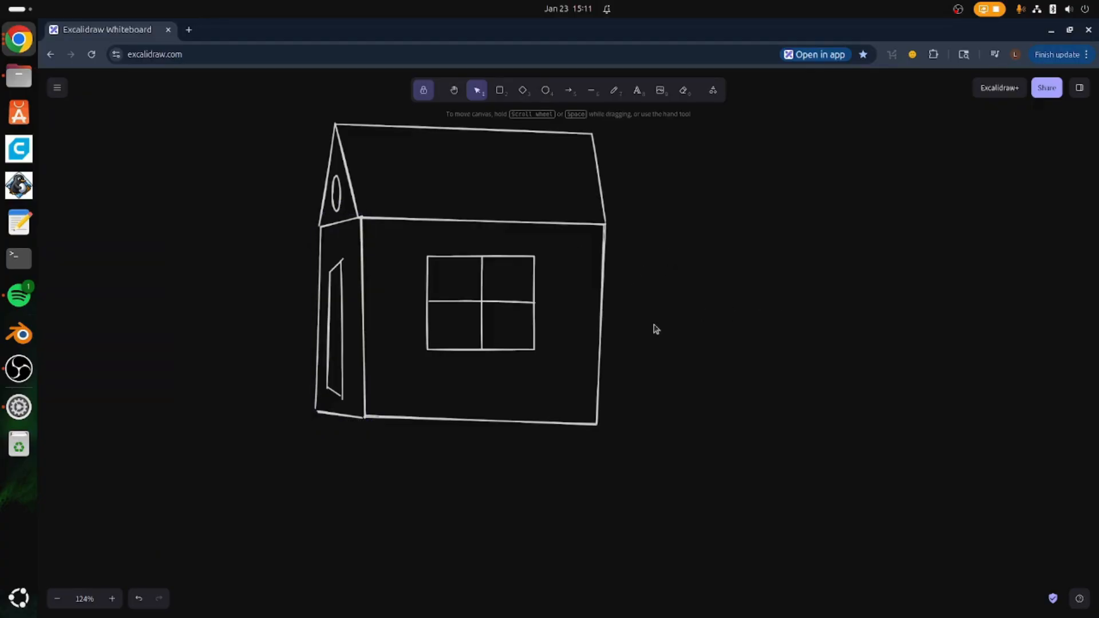
- Try a blue stroke on the window group and restore its white stroke
left_click(515, 277)
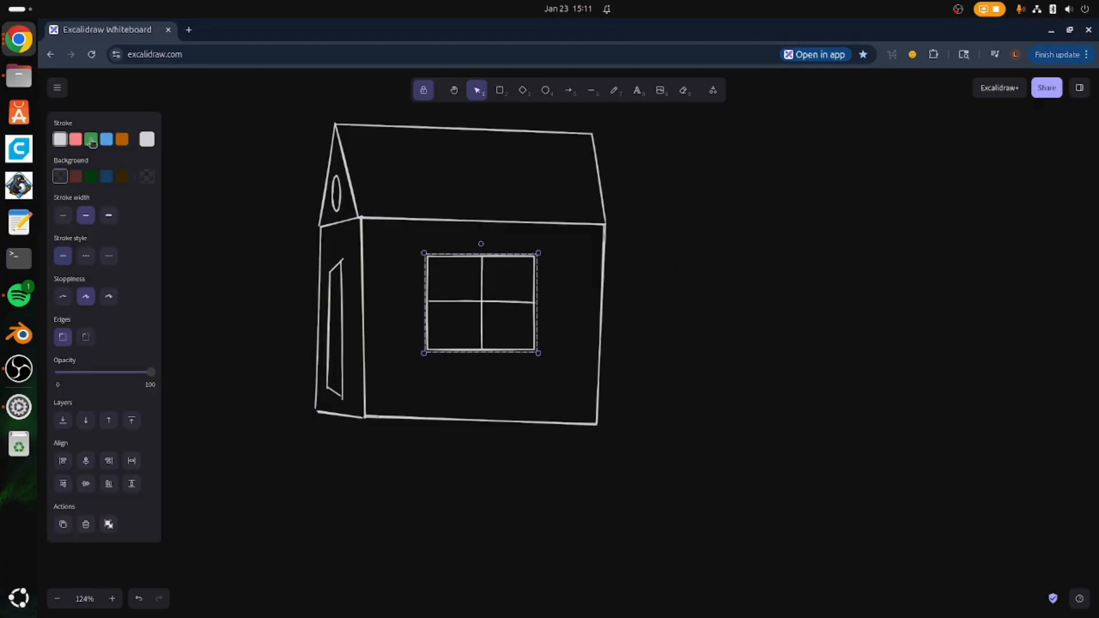
left_click(107, 139)
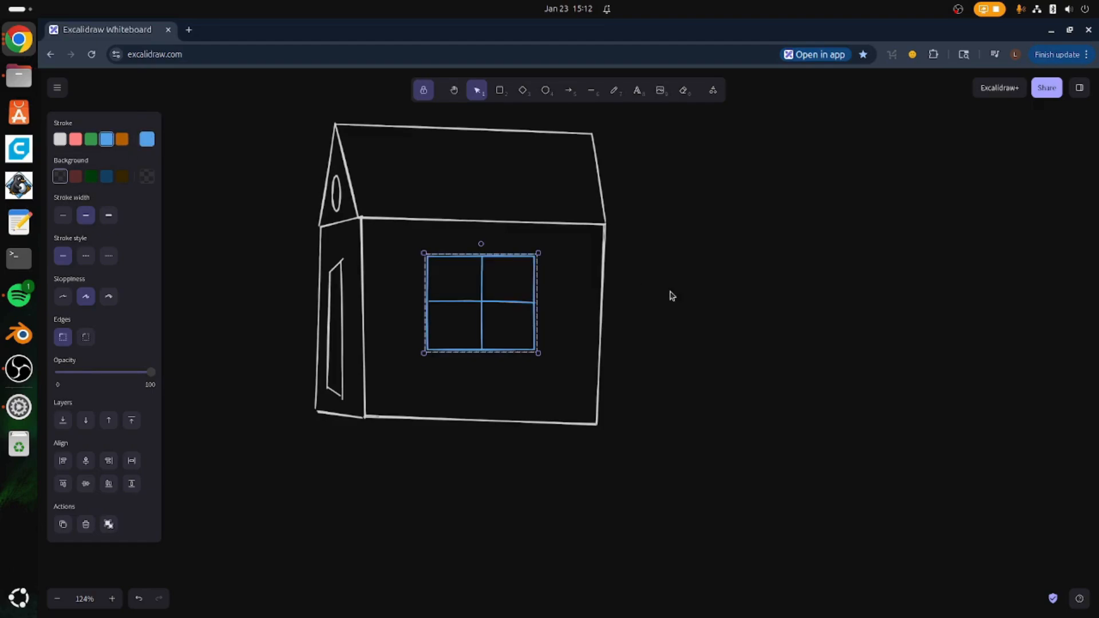
left_click(60, 139)
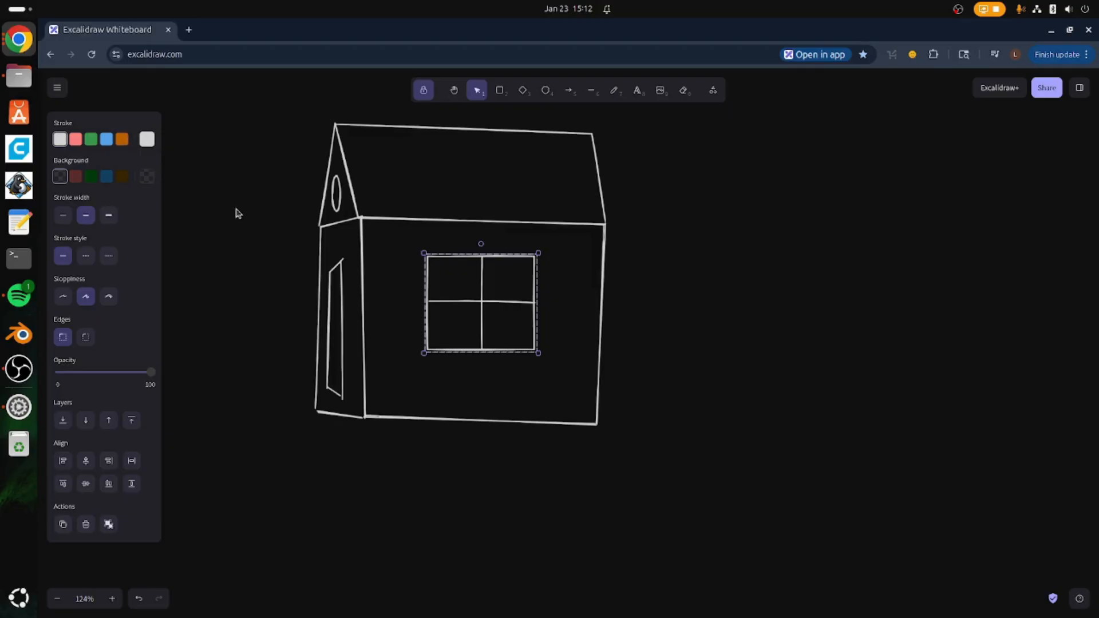
left_click(737, 344)
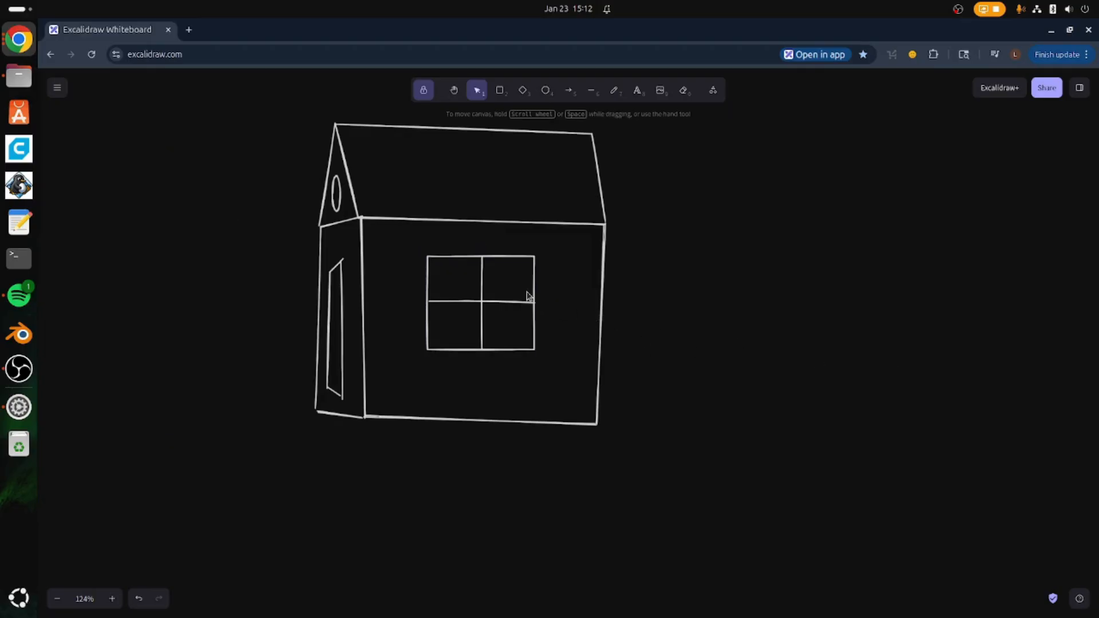
- Fill the window group with the dark blue background colour
left_click(534, 269)
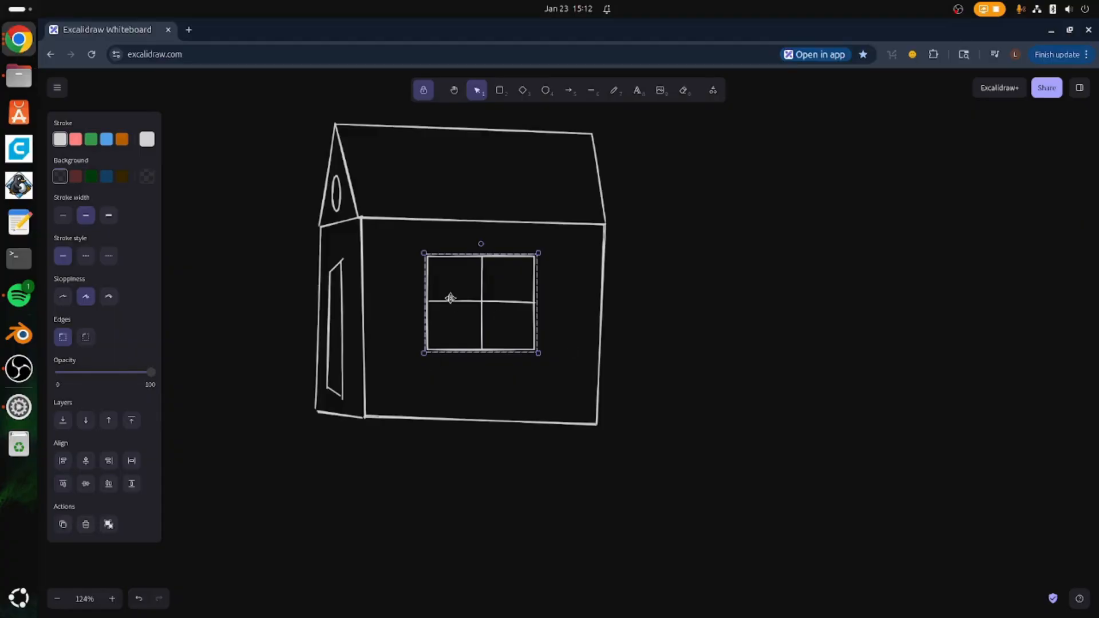
left_click(105, 176)
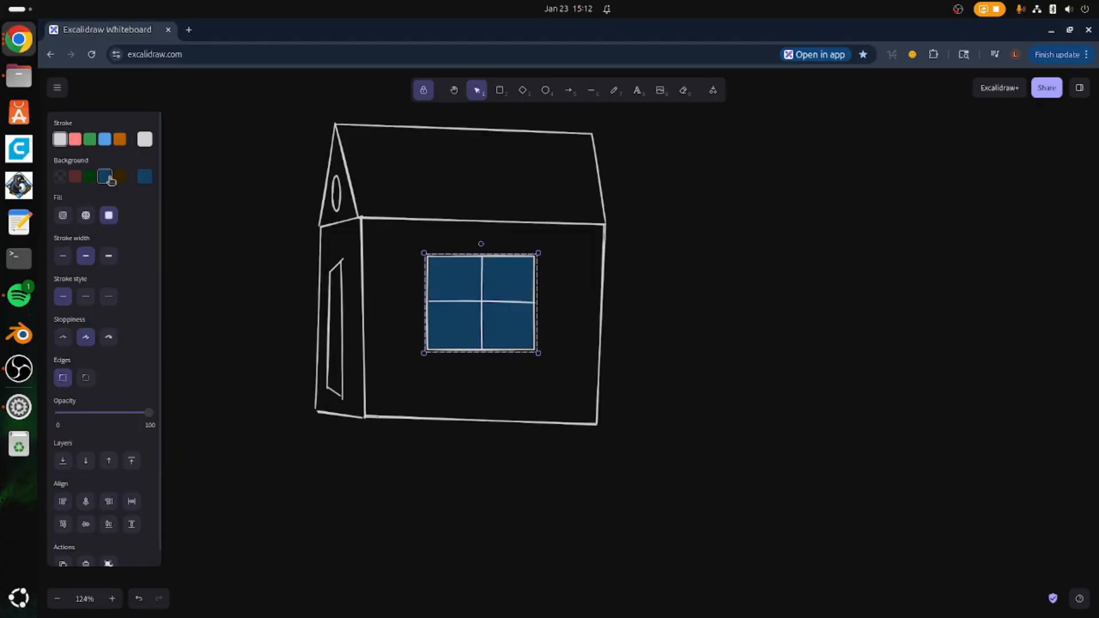
left_click(747, 322)
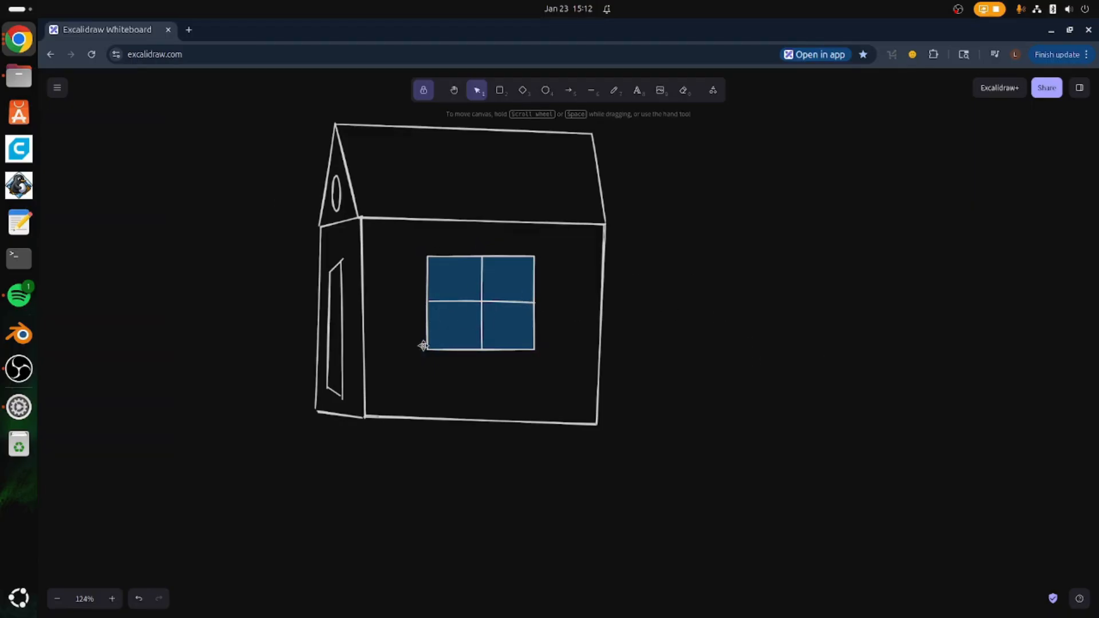
- Try the dark brown and dark blue background colours on the front wall group
left_click(499, 423)
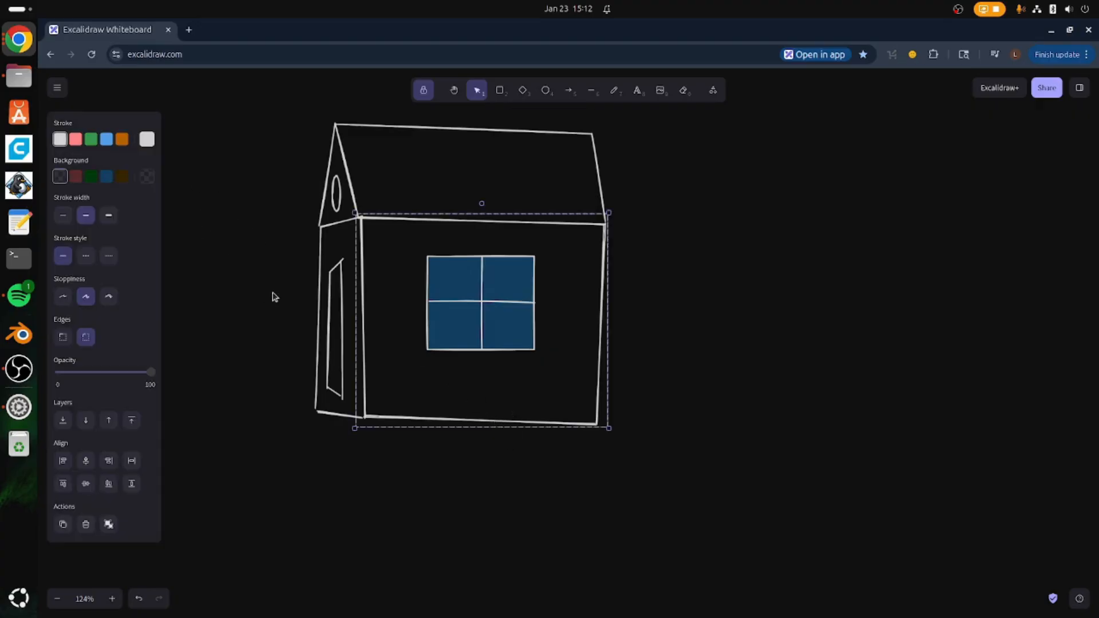
left_click(120, 178)
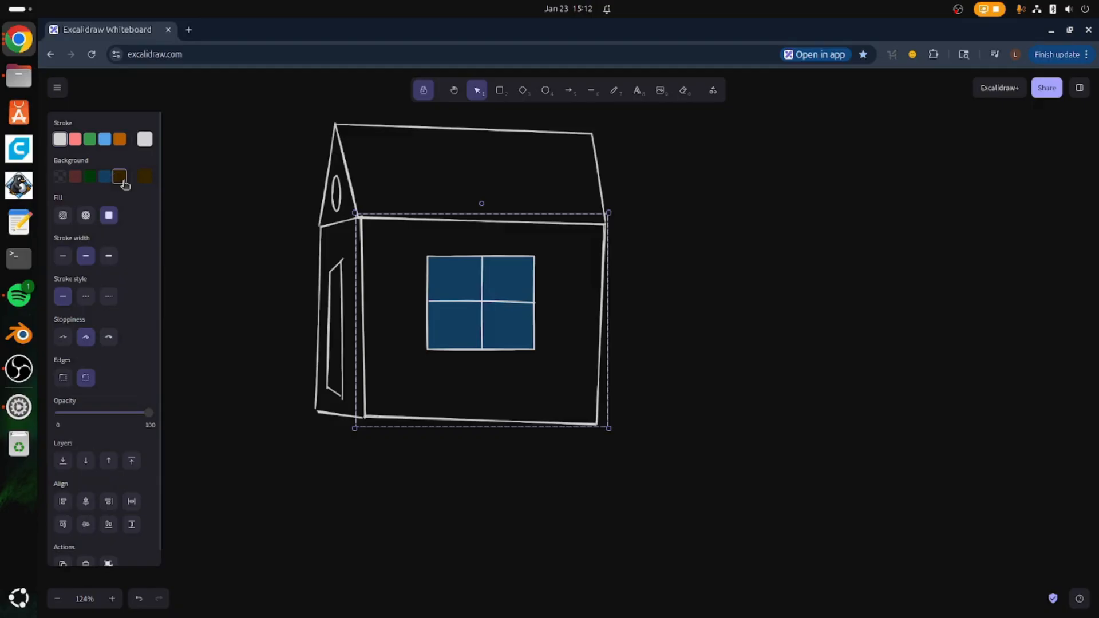
left_click(110, 180)
- Try the dark brown background on the roof and narrow side wall groups, and dark red on the roof group
left_click(451, 133)
left_click(120, 177)
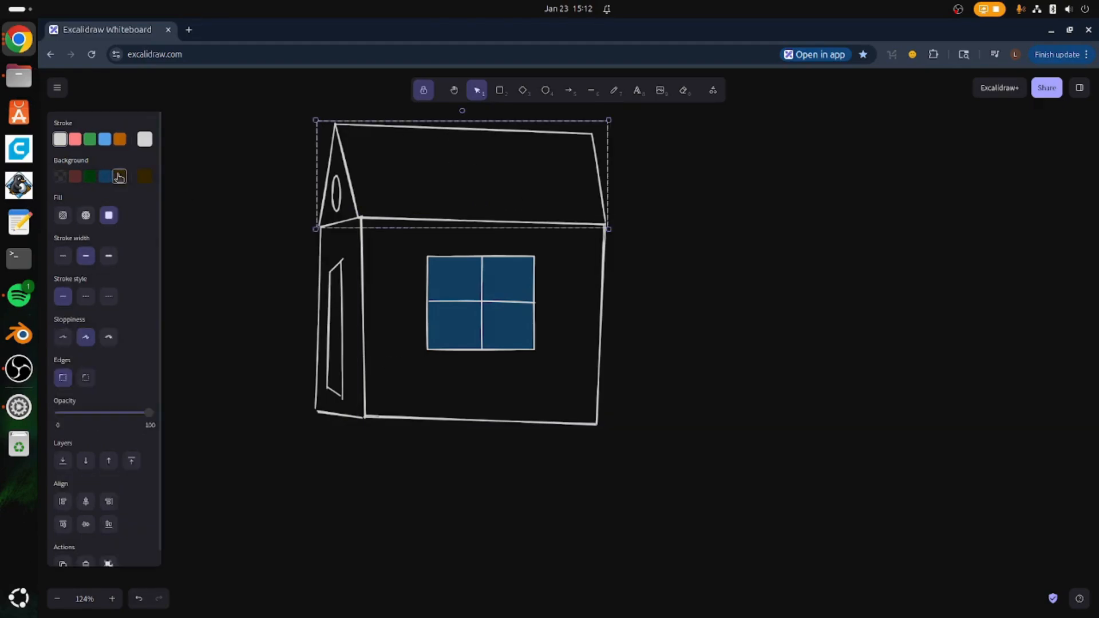
left_click(356, 280)
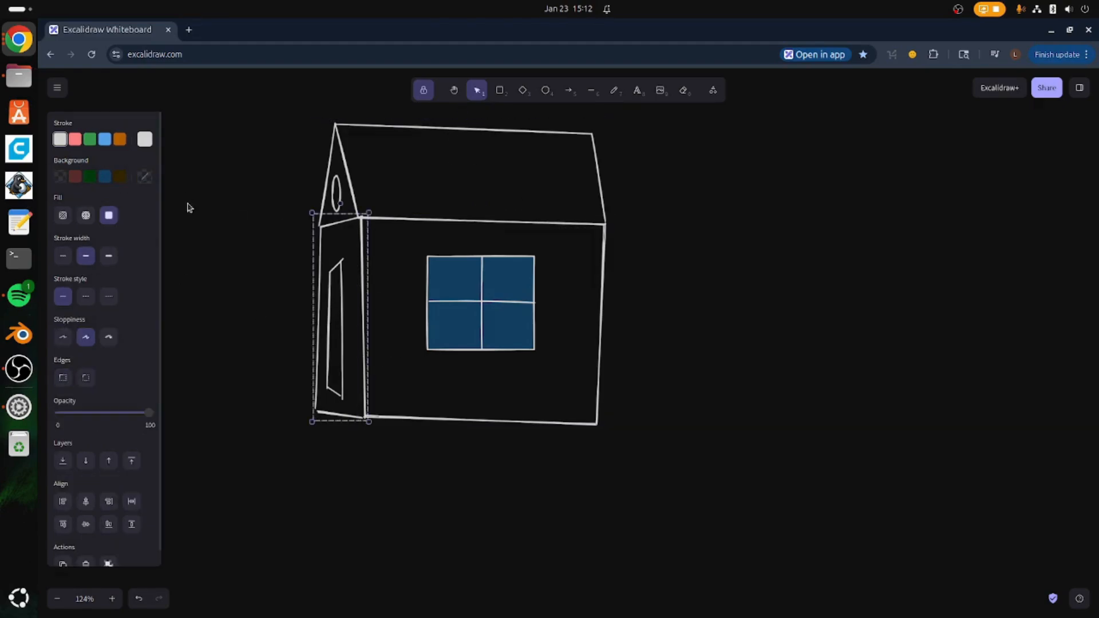
left_click(119, 178)
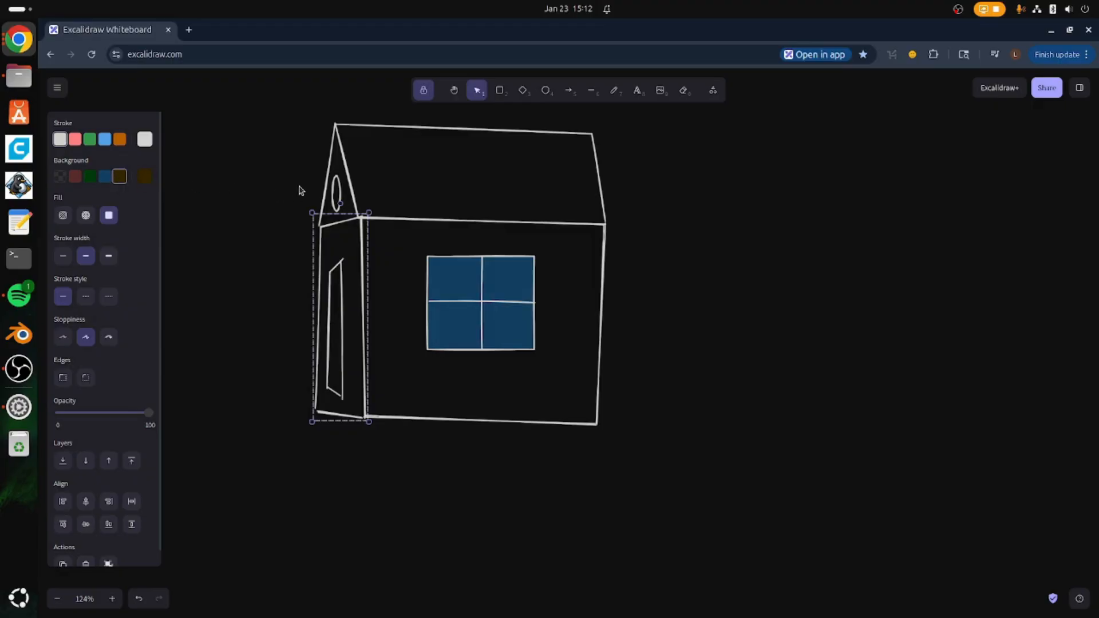
left_click(330, 177)
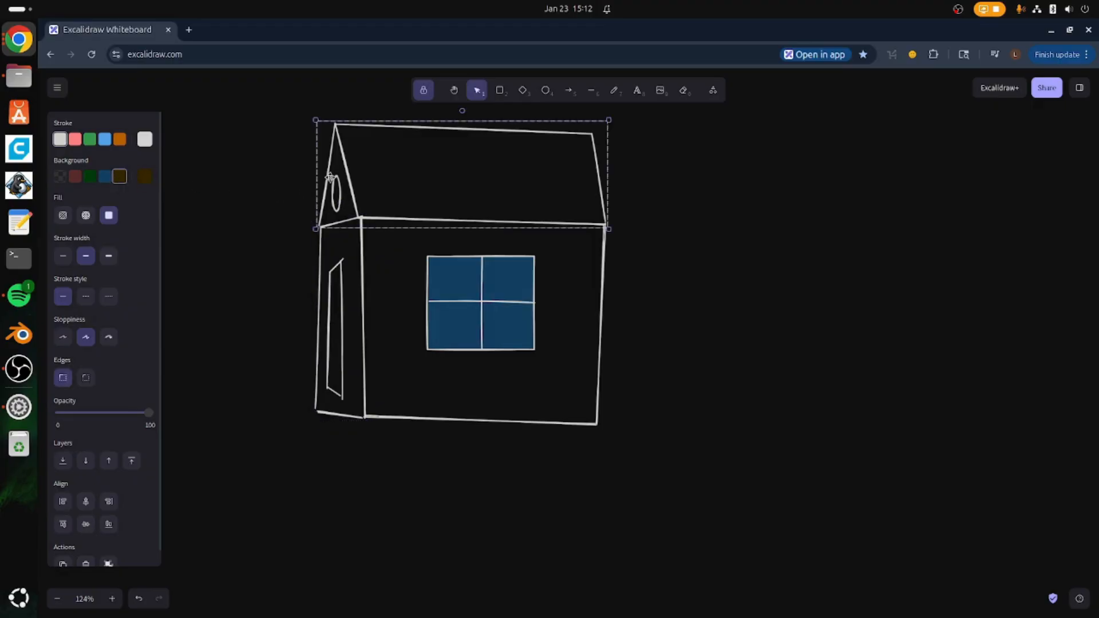
left_click(78, 177)
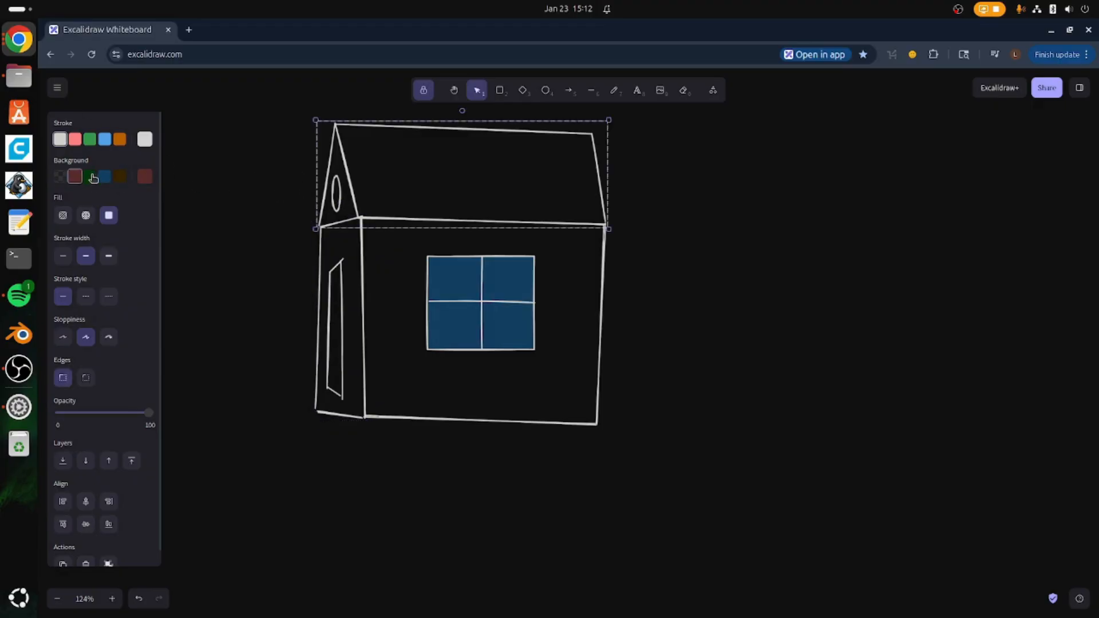
- Reset the background of the narrow side wall, front wall and roof groups to transparent
left_click(369, 388)
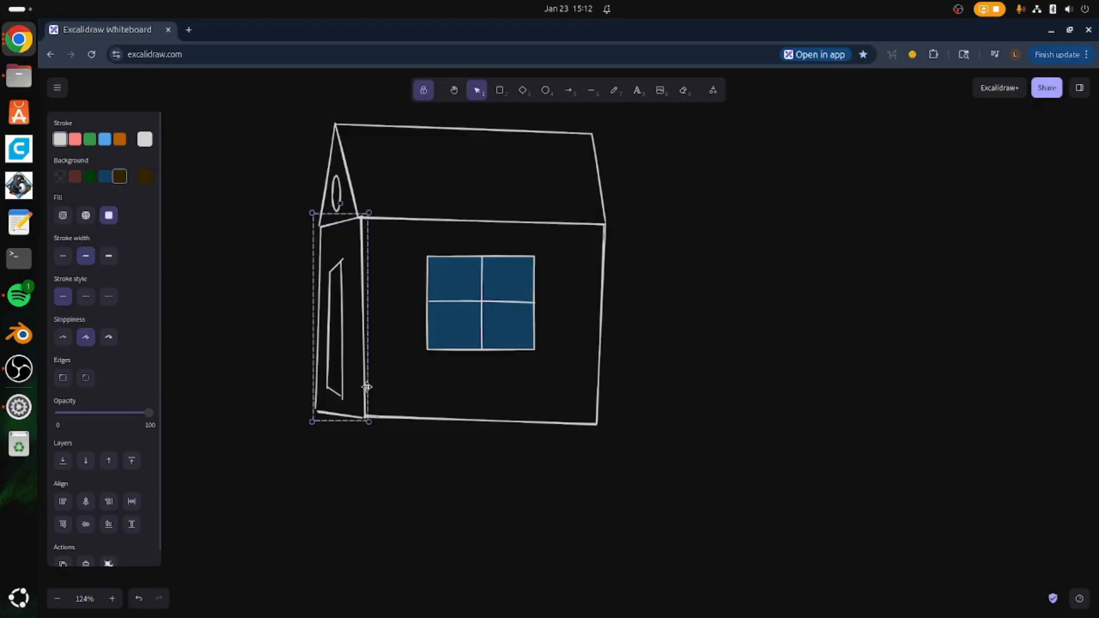
left_click(60, 177)
left_click(394, 421)
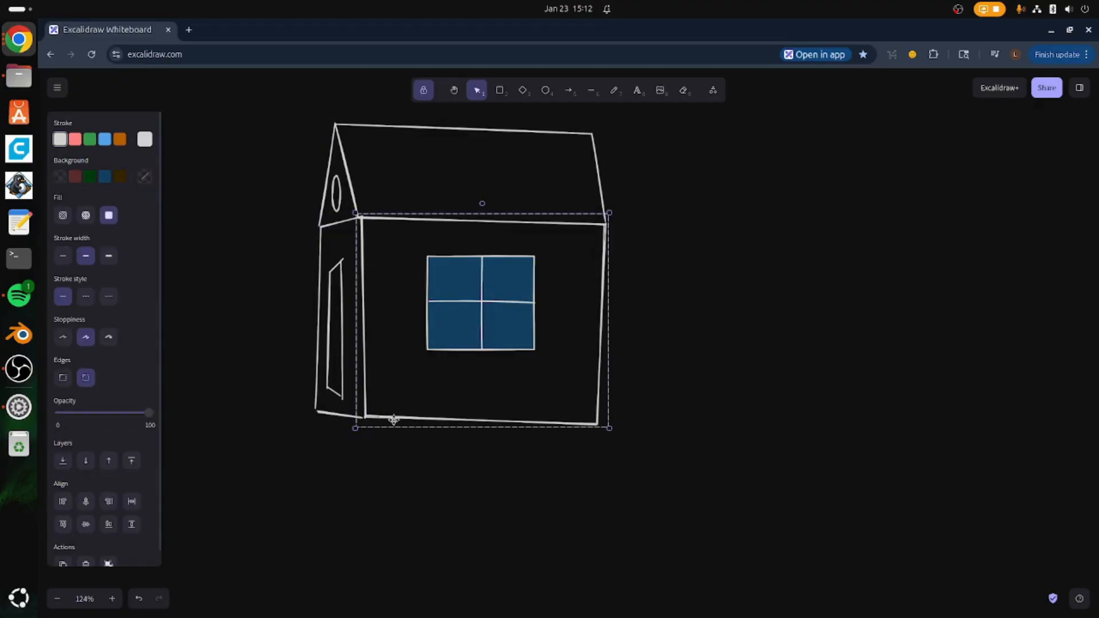
left_click(60, 176)
left_click(332, 136)
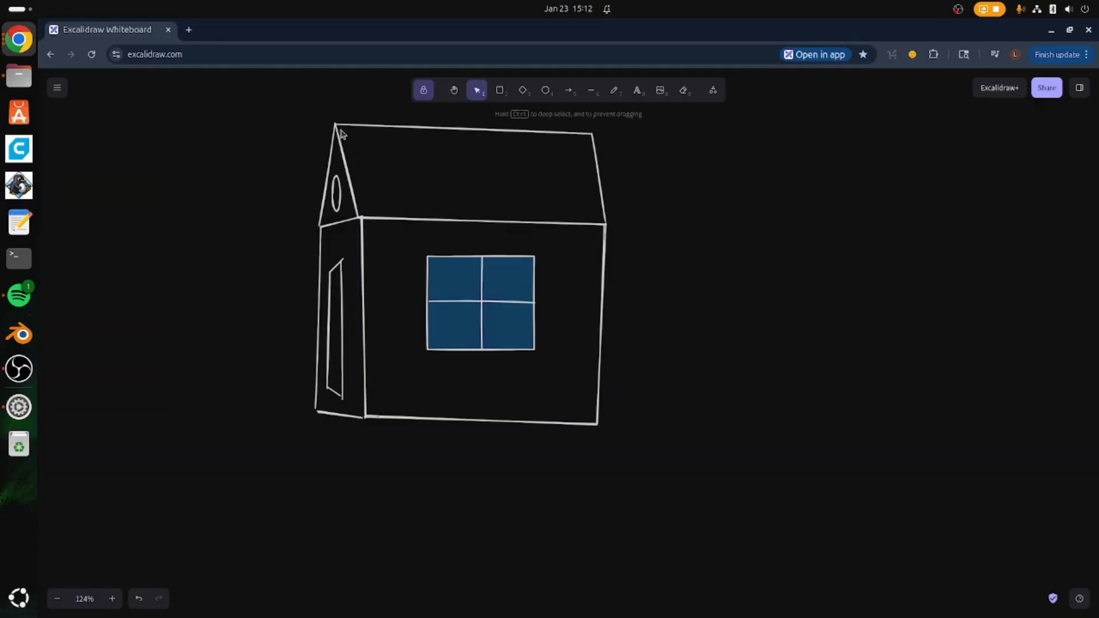
left_click(335, 131)
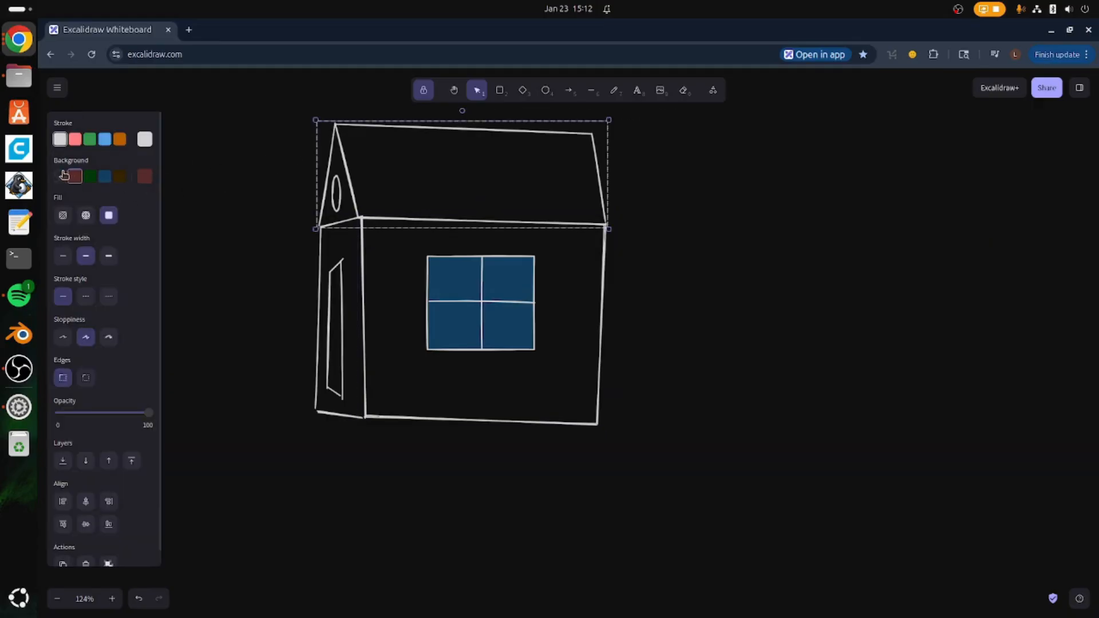
left_click(60, 176)
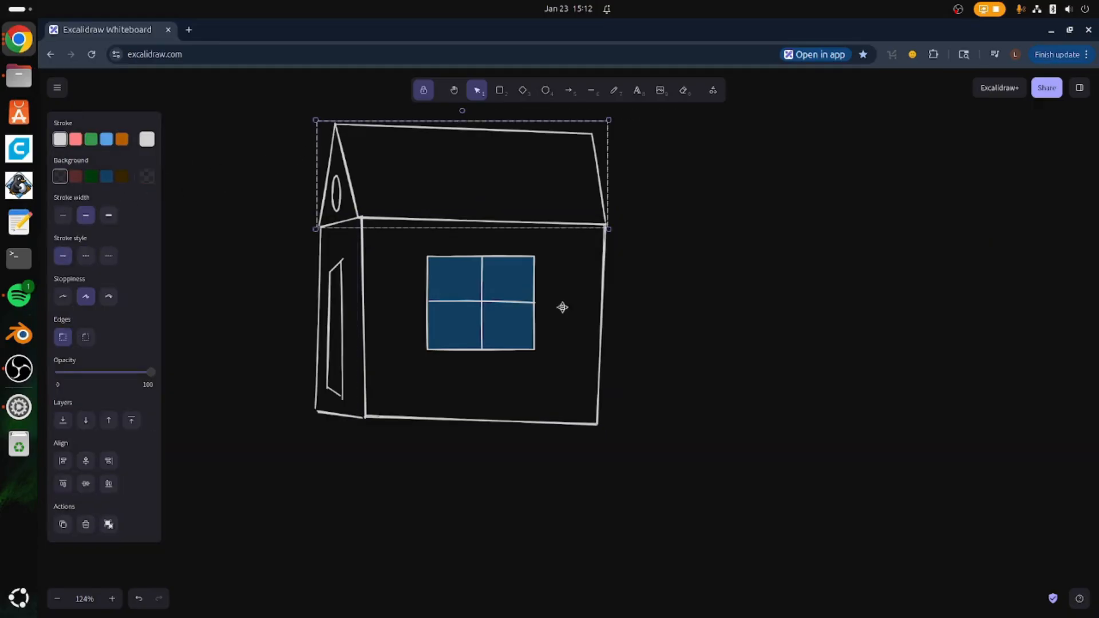
- Try the dark blue background on the door group and reset it to transparent
left_click(341, 297)
left_click(104, 178)
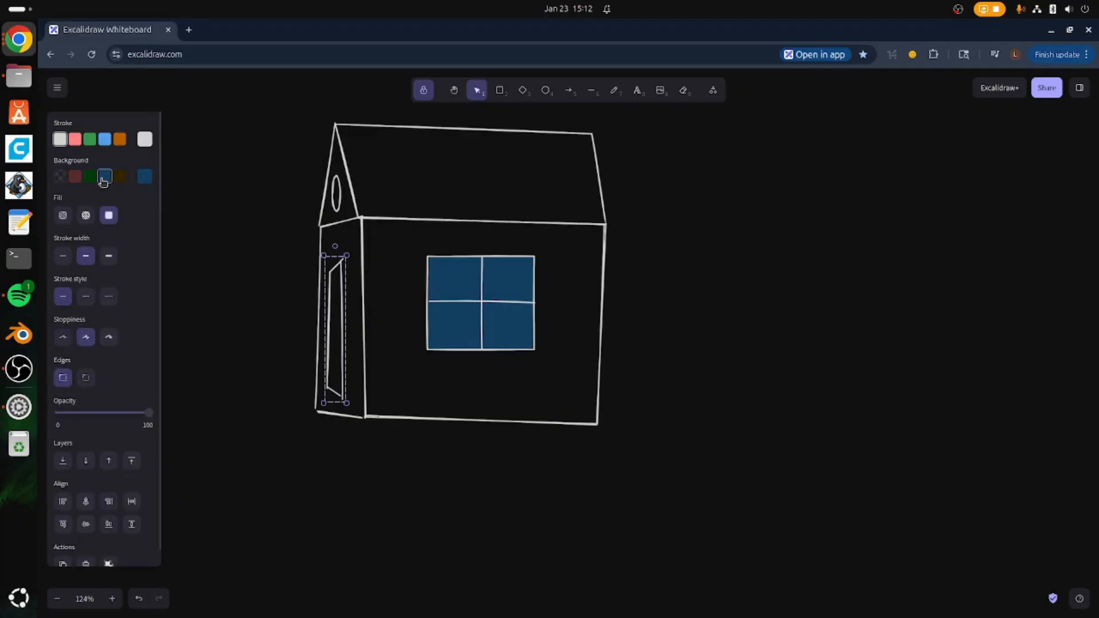
left_click(61, 176)
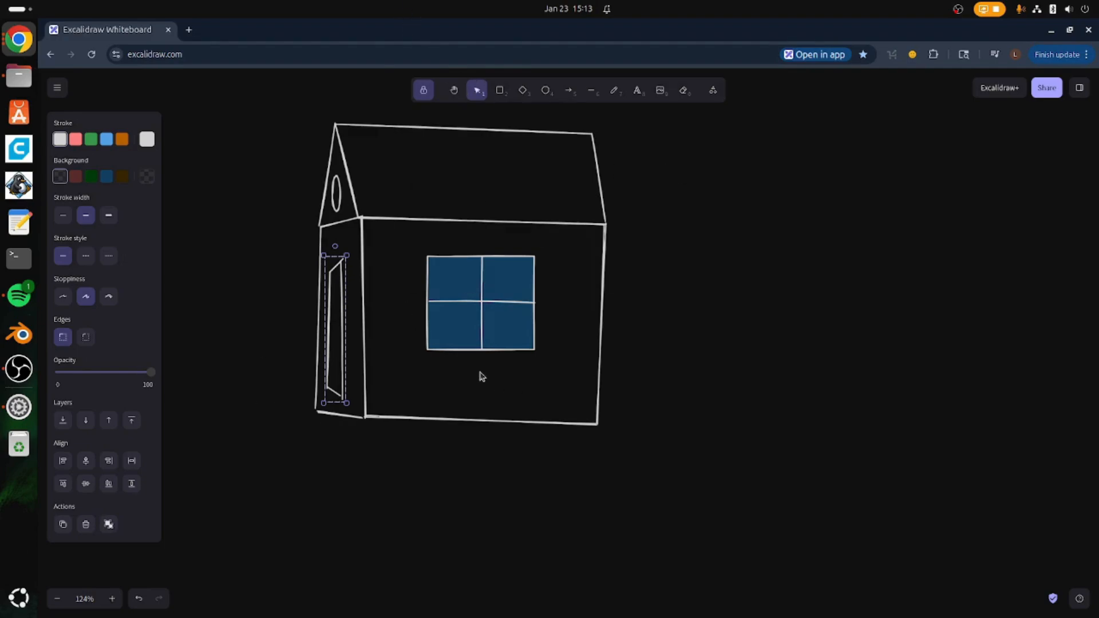
scroll(535, 368, "down", 1)
scroll(535, 369, "up", 5)
scroll(534, 368, "down", 6)
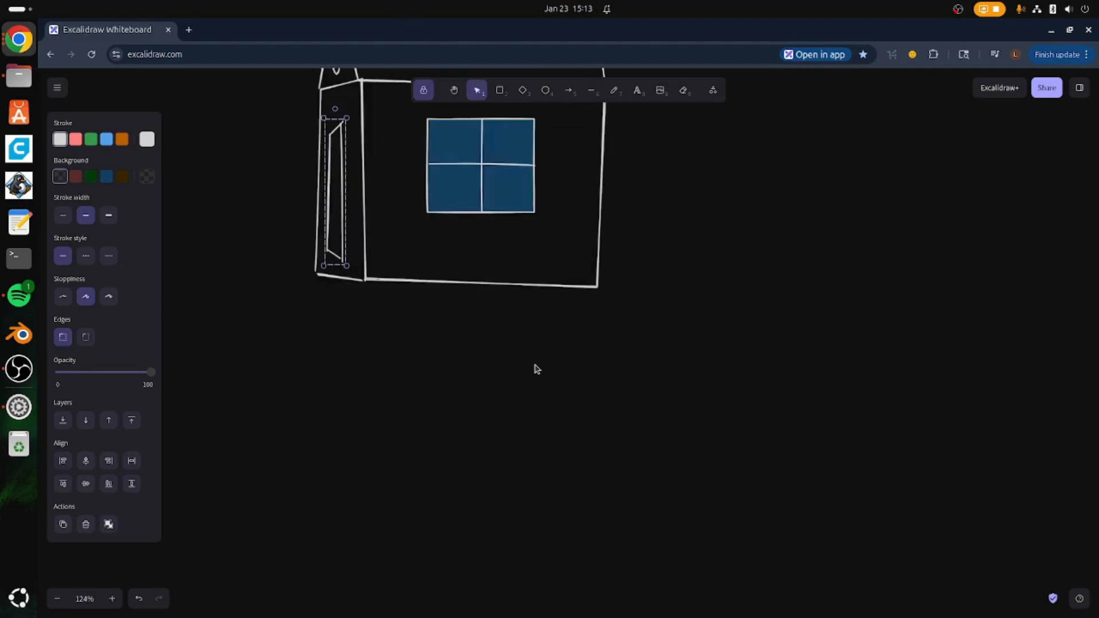
scroll(535, 368, "up", 3)
- With nothing selected, open the image export settings, try out dark mode, and turn off both the background and dark mode
left_click(281, 363)
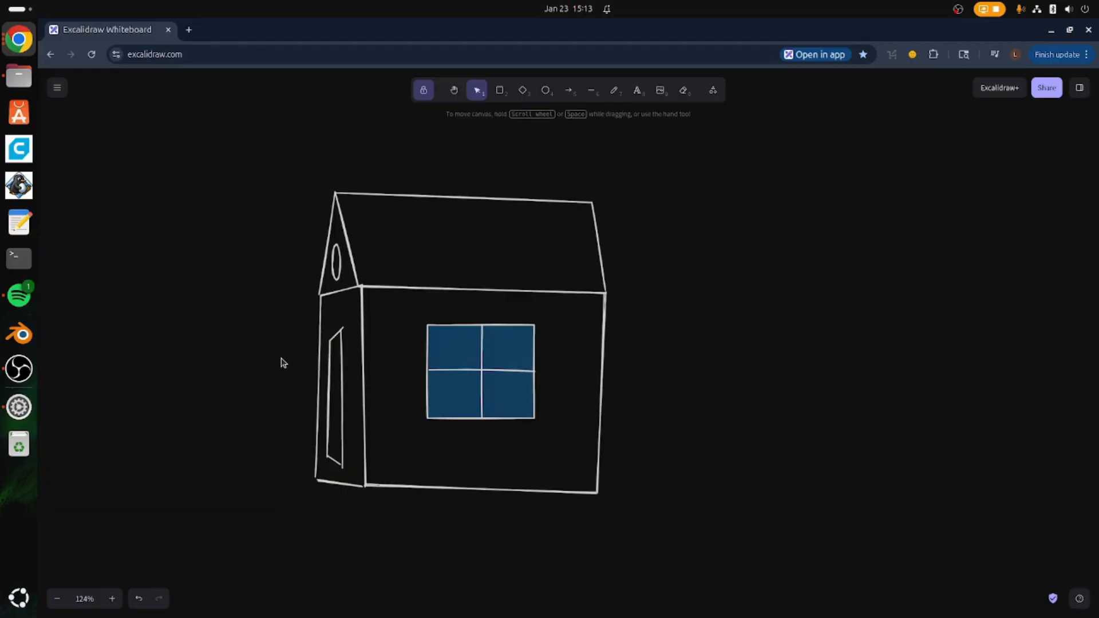
left_click(62, 88)
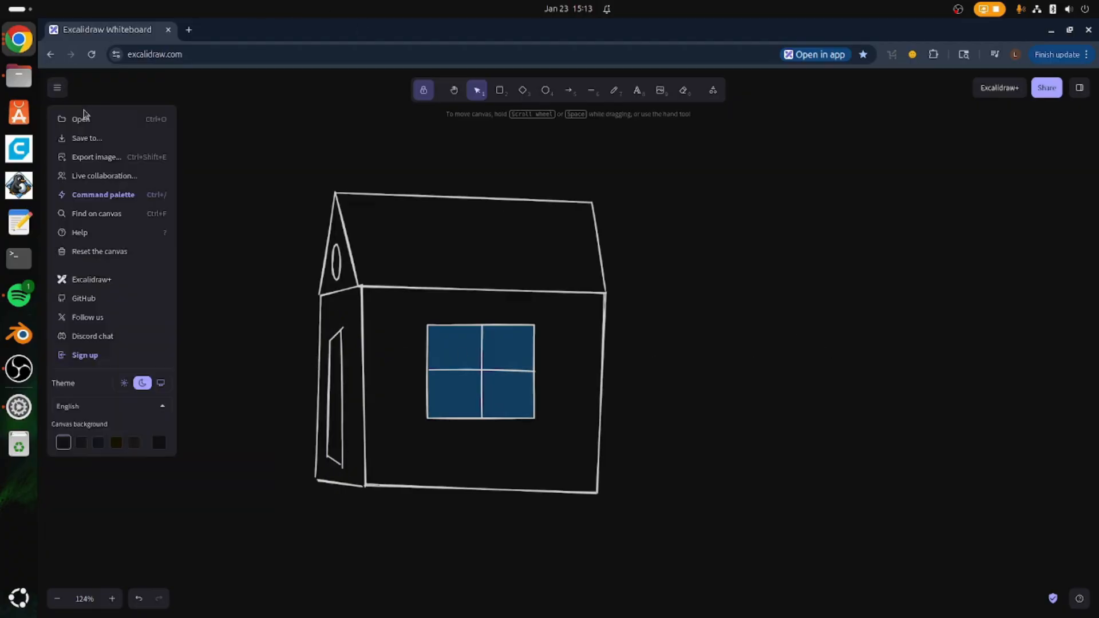
left_click(107, 156)
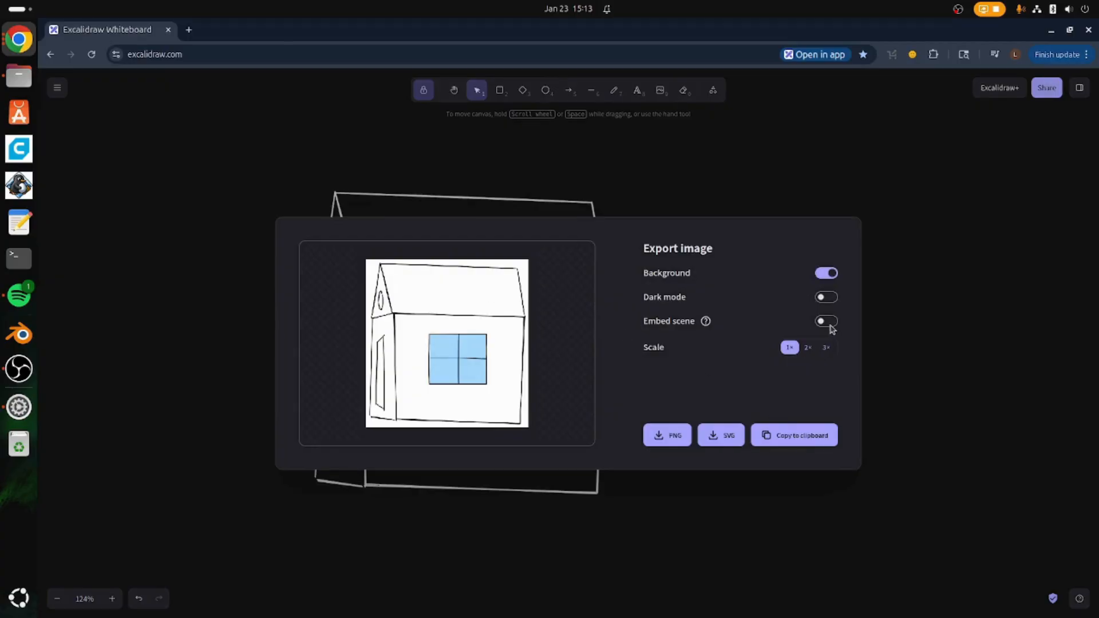
left_click(830, 297)
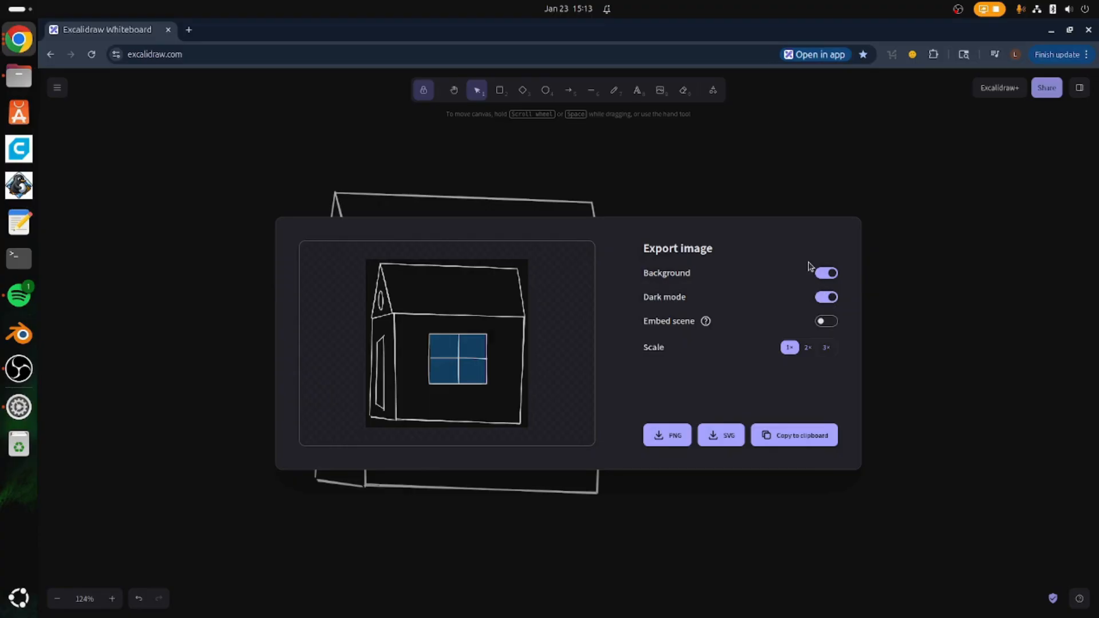
left_click(830, 275)
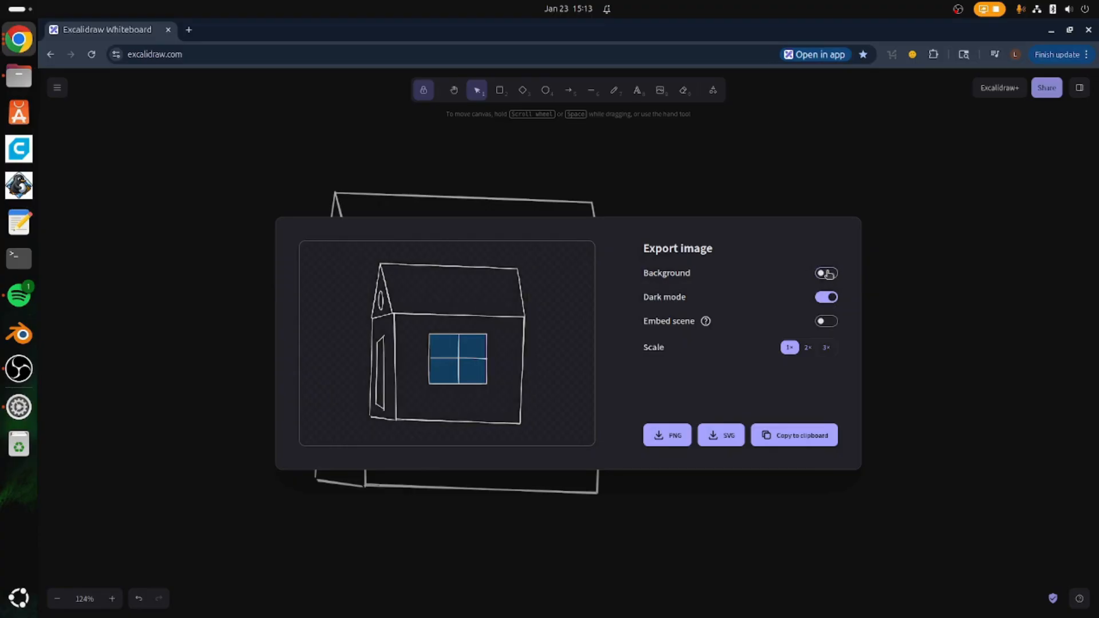
left_click(829, 275)
left_click(827, 275)
left_click(823, 299)
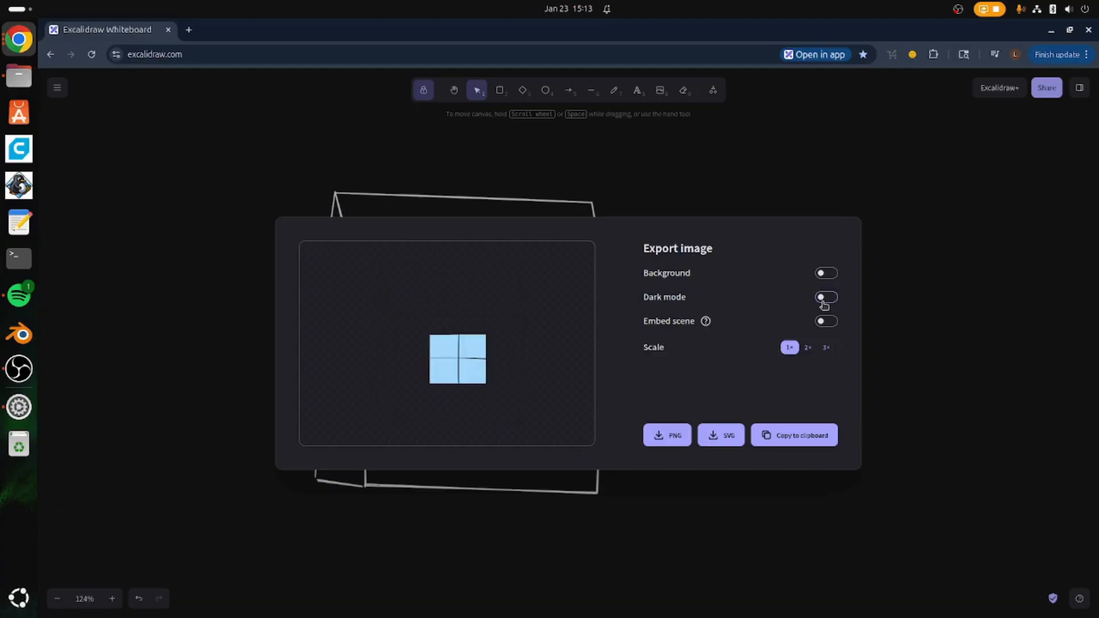
- Try the 2× and 3× export scales, and copy the house image to the clipboard at 1× scale
left_click(808, 349)
left_click(826, 348)
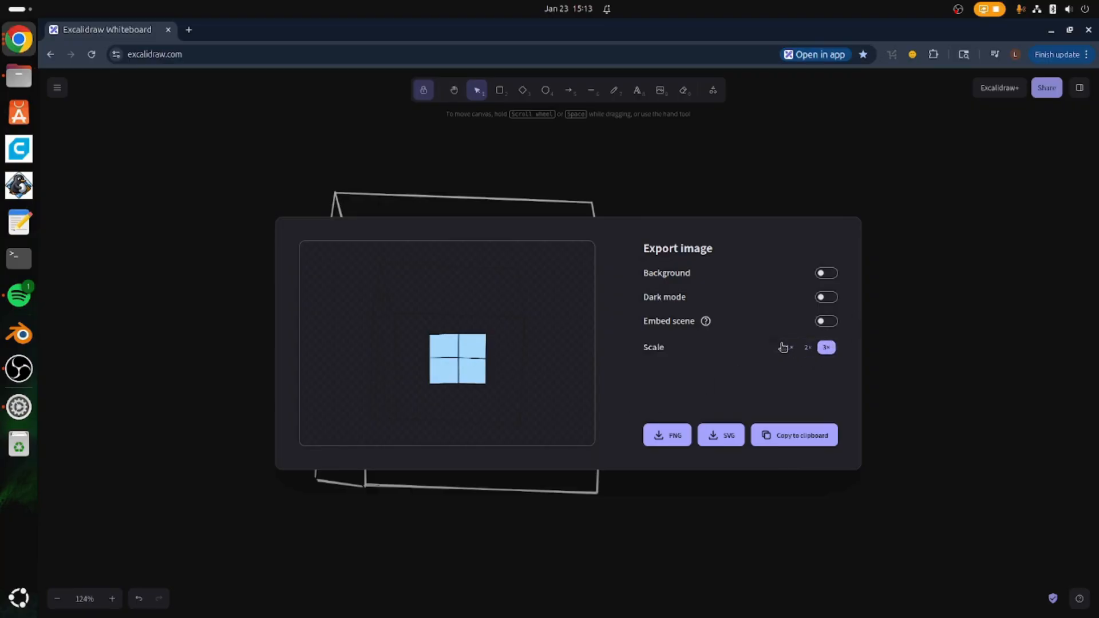
left_click(790, 348)
left_click(827, 347)
left_click(790, 348)
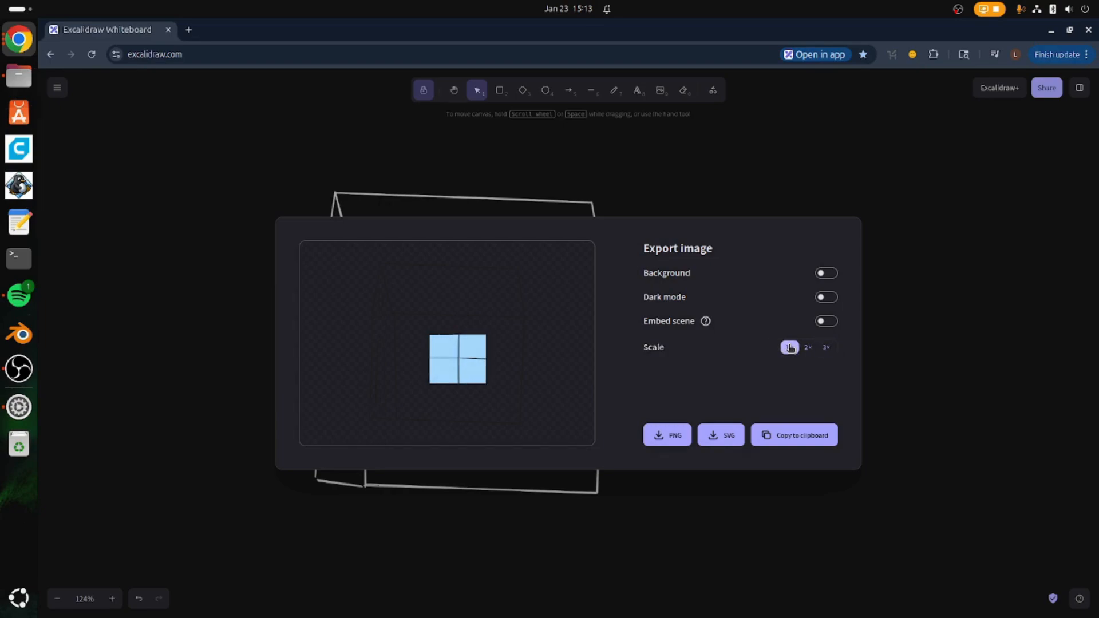
left_click(817, 437)
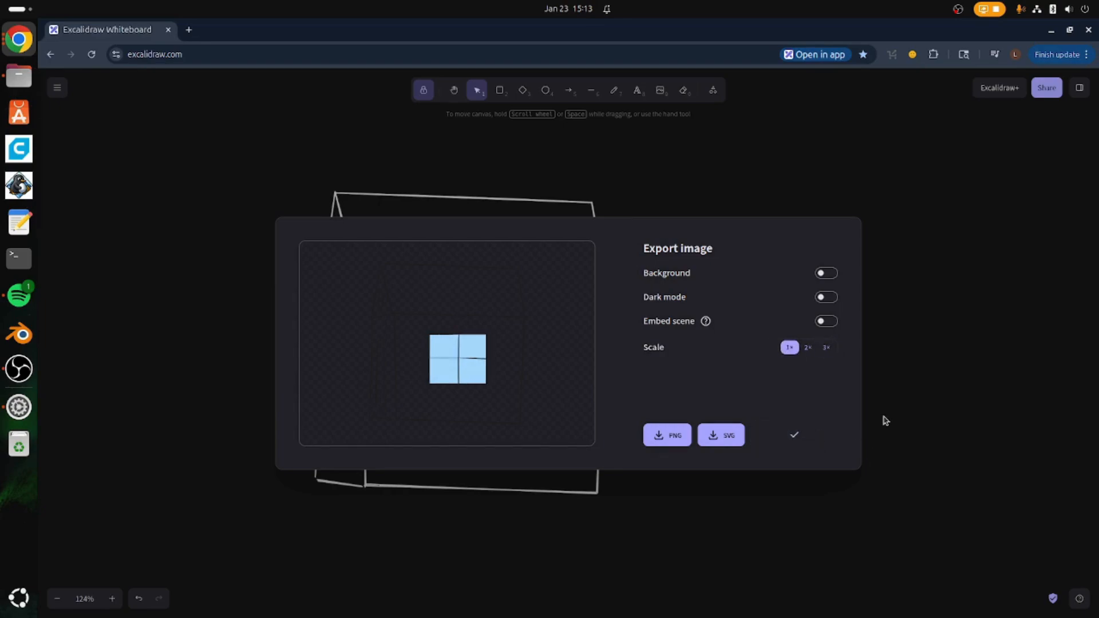
left_click(952, 369)
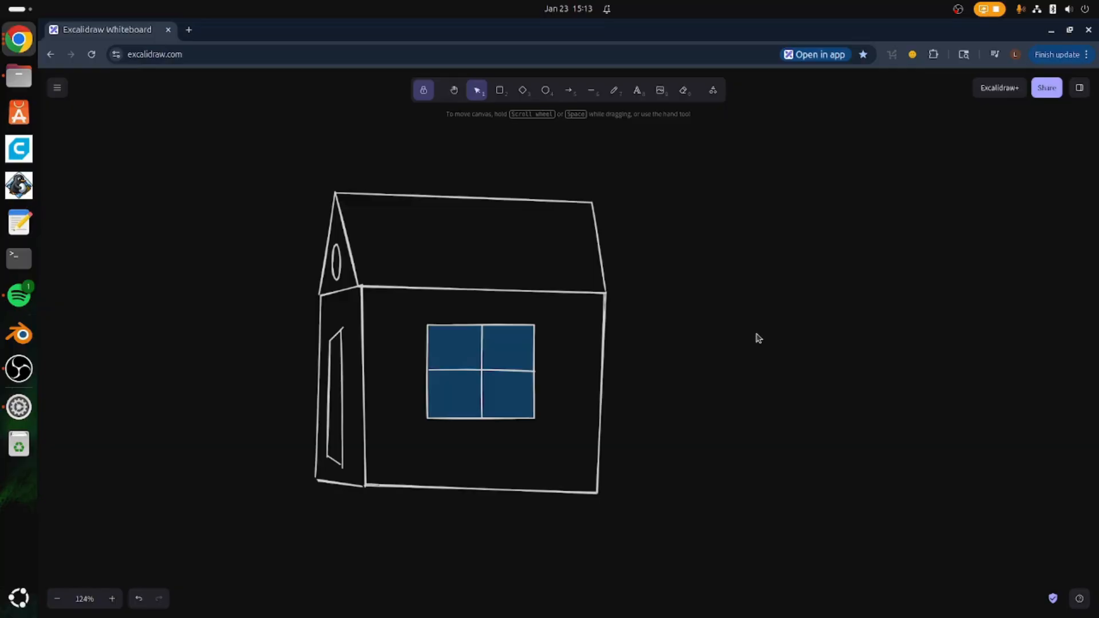
- Paste the copied image beside the house, try moving it over the original drawing, and delete it
key("ctrl+v")
left_click_drag(790, 394, 826, 397)
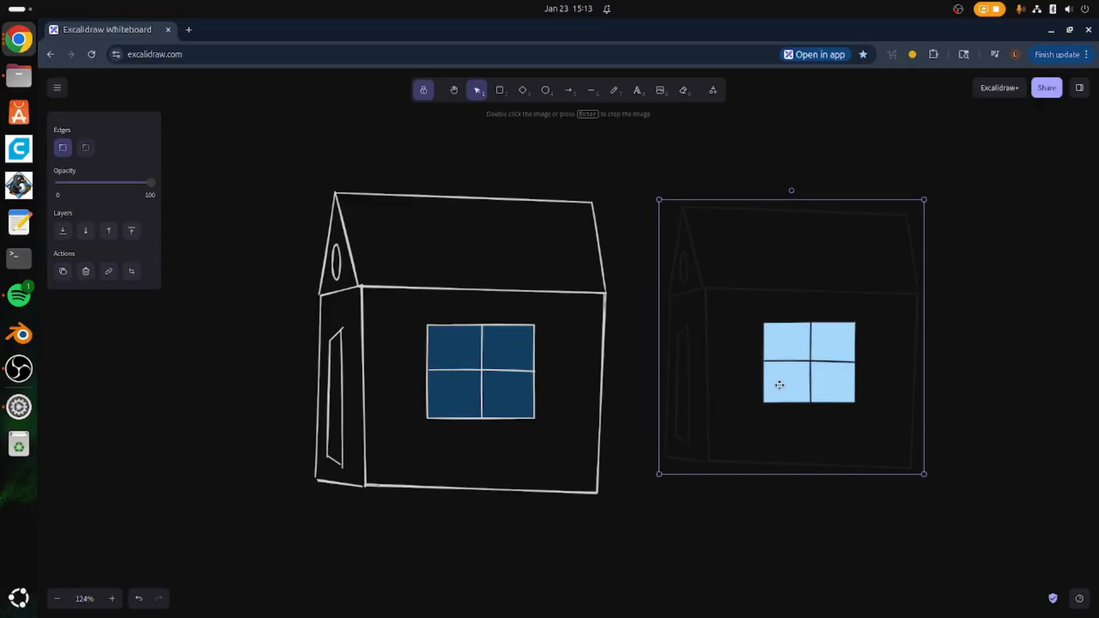
left_click_drag(723, 302, 711, 300)
mouse_move(749, 265)
left_mouse_down()
mouse_move(476, 166)
mouse_move(404, 169)
mouse_move(472, 268)
left_mouse_up()
key("Delete")
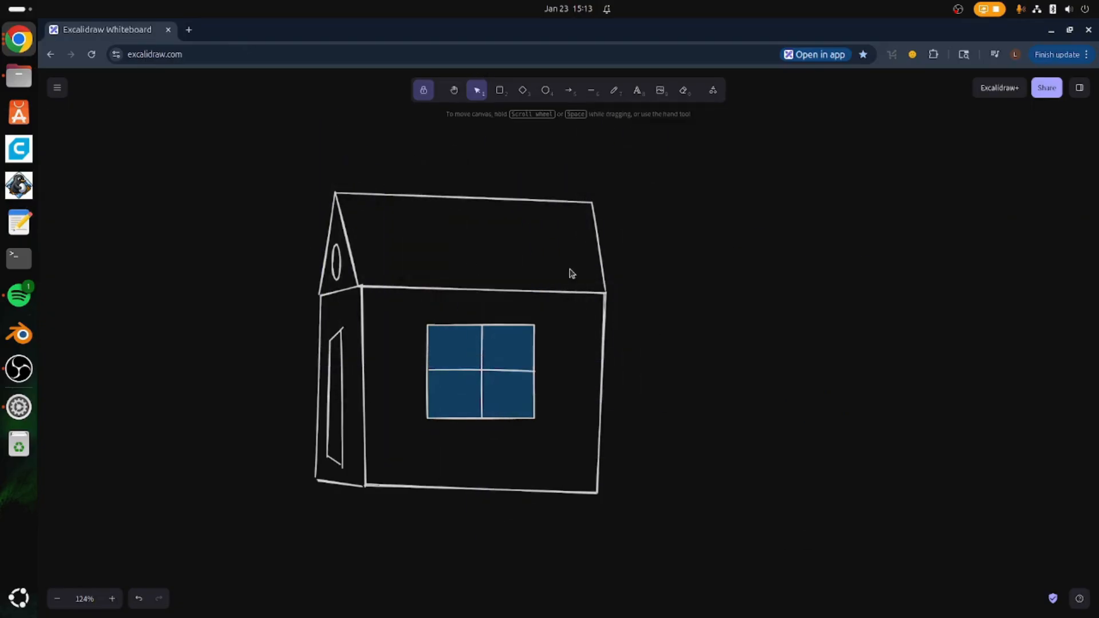